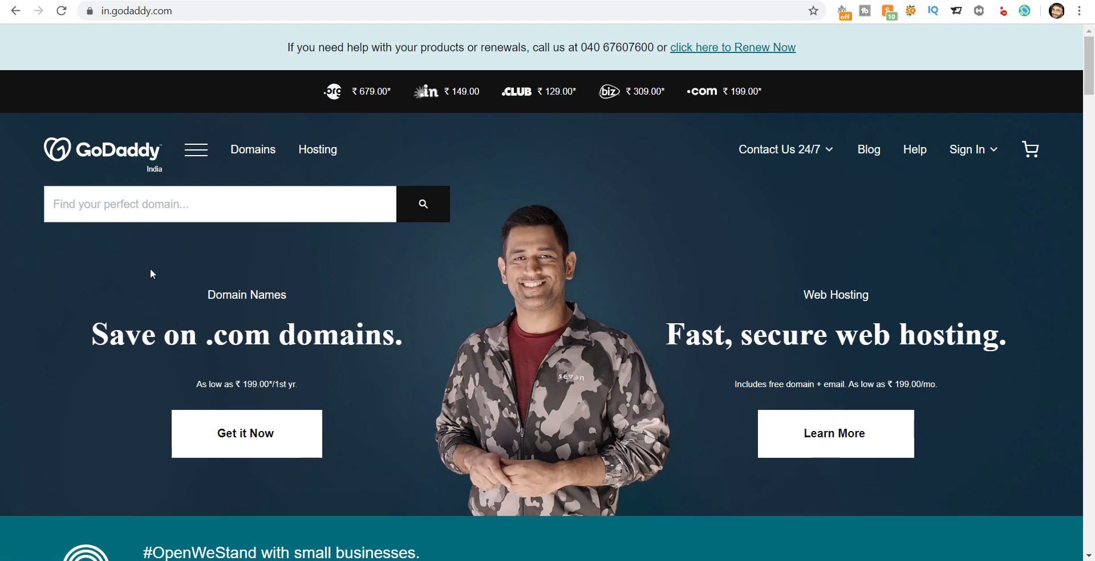
# Step: Search GoDaddy for fastcraft.com and review the result showing it is taken
pyautogui.click(146, 204)
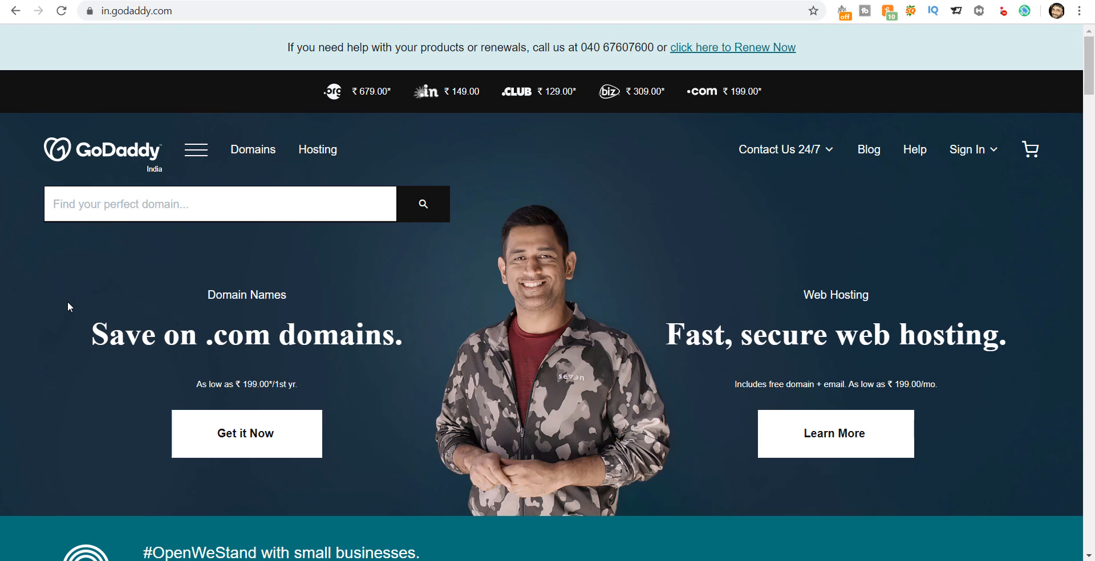
pyautogui.write('fastcraf')
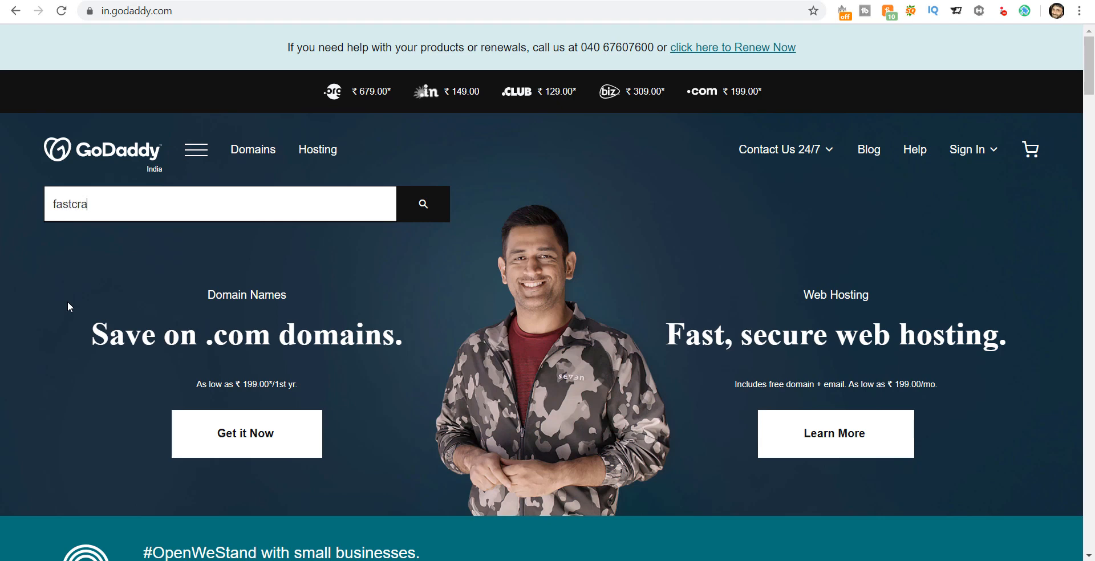
pyautogui.write('t.com')
pyautogui.click(418, 209)
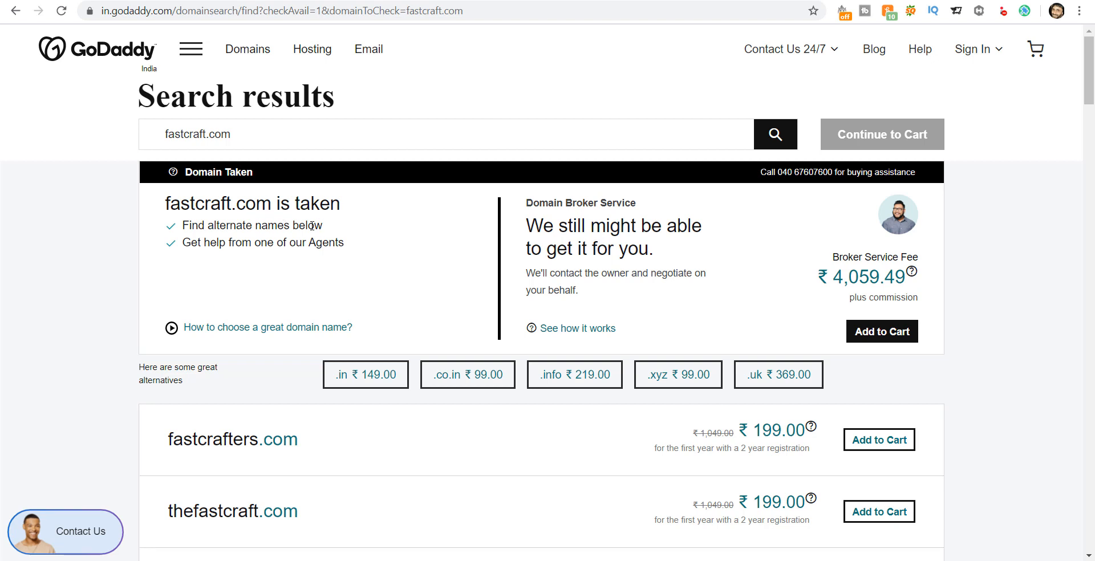
pyautogui.scroll(-1, 312, 226)
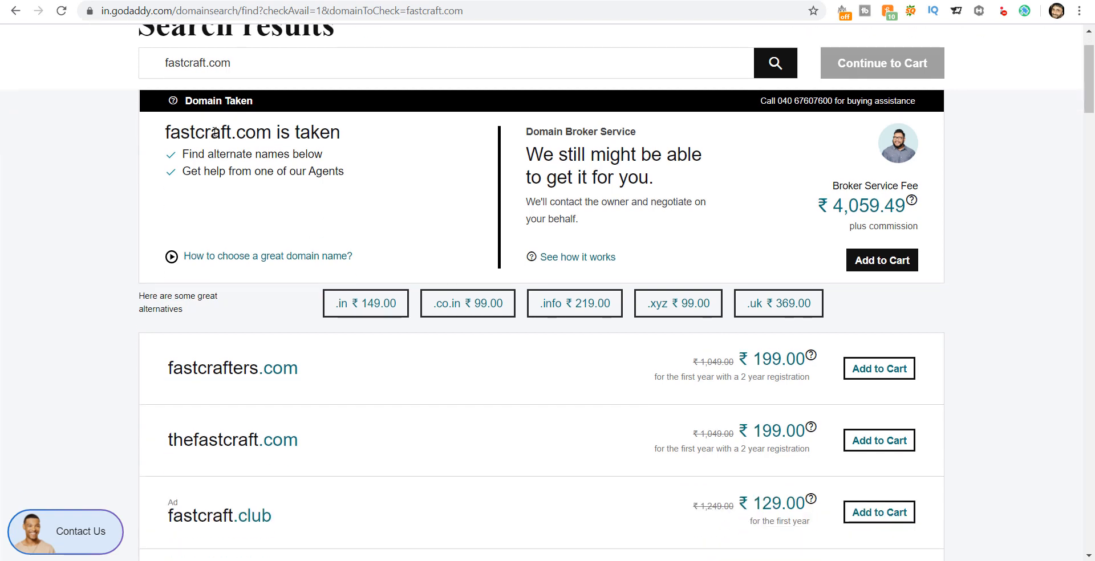
pyautogui.scroll(1, 219, 131)
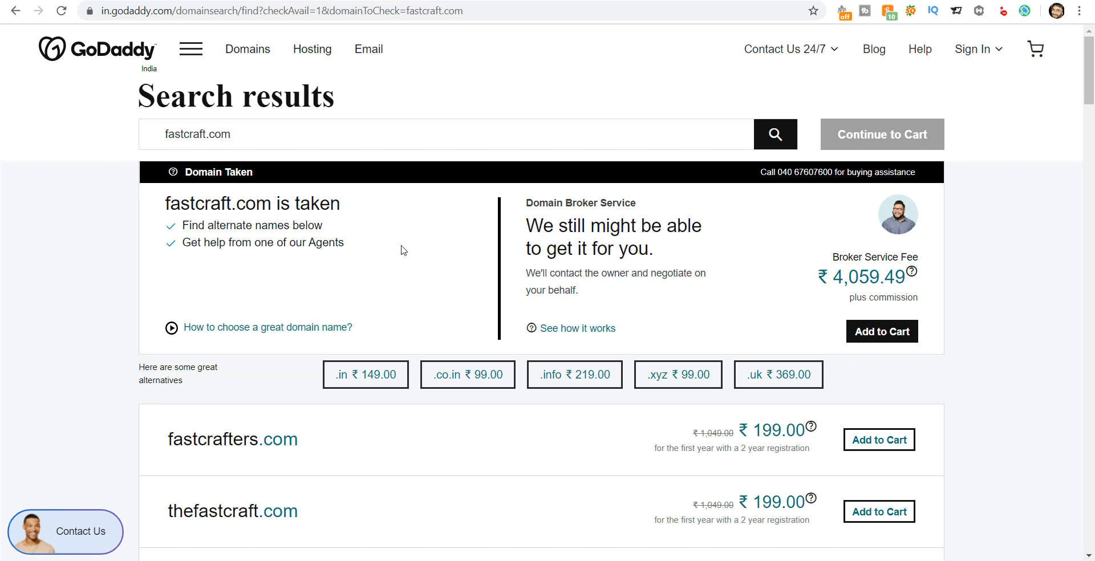
# Step: Change the domain query to fastcraft.co.in
pyautogui.click(283, 129)
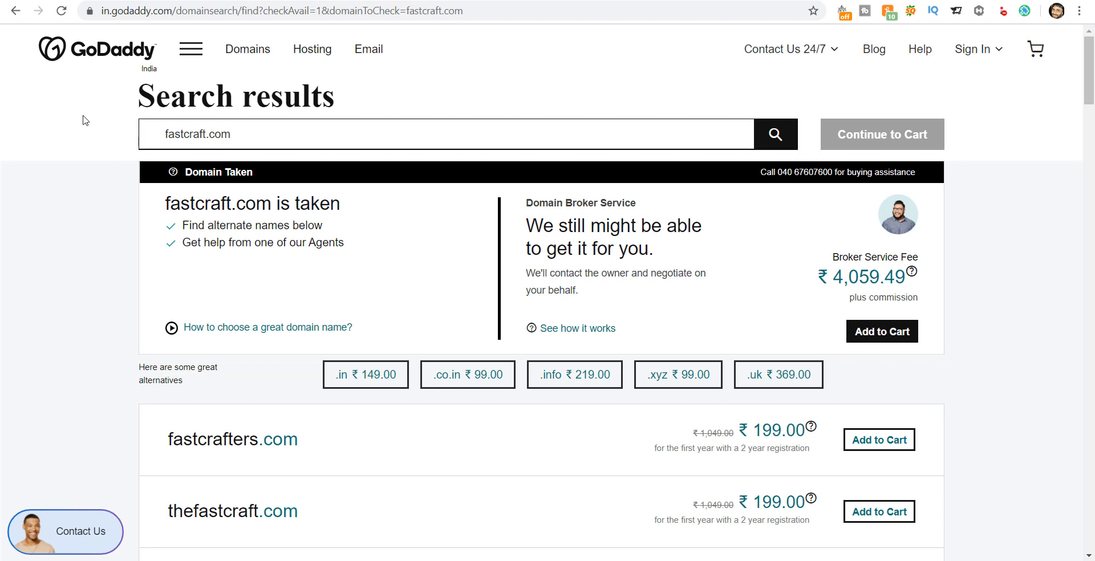
pyautogui.press('BackSpace')
pyautogui.write('.in')
# Step: Run the GoDaddy availability check for fastcraft.co.in
pyautogui.click(785, 140)
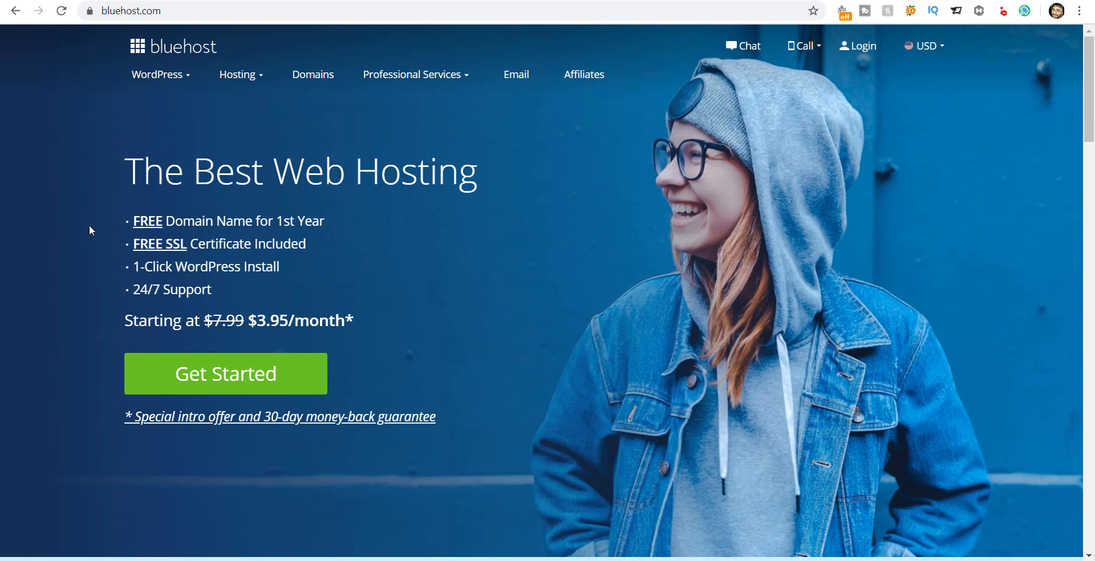
# Step: Open Bluehost's Shared Hosting page and scroll to the Basic, Plus, Choice Plus and Pro plans
pyautogui.moveTo(237, 75)
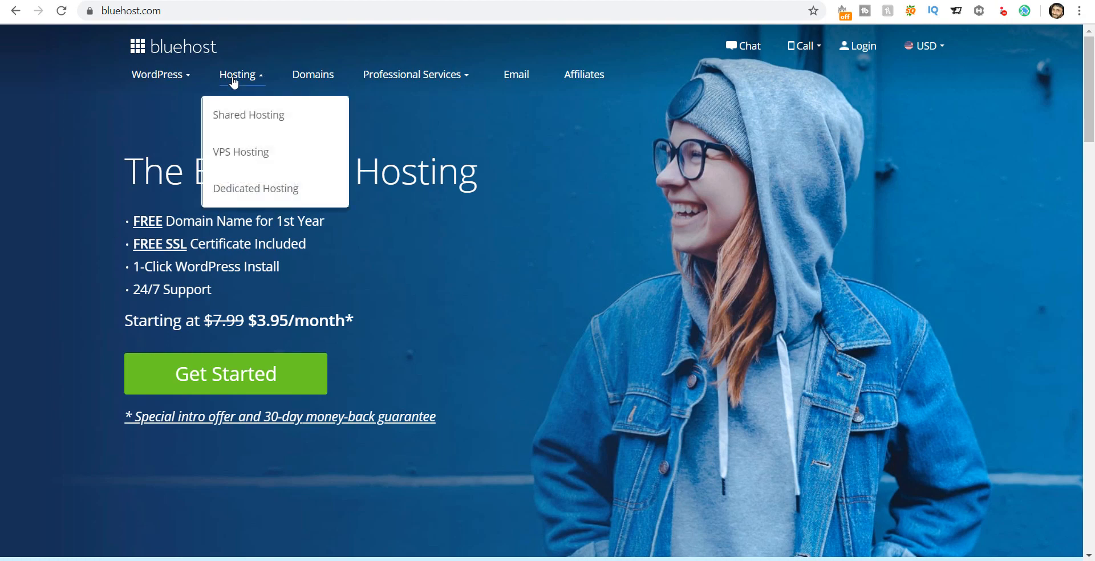
pyautogui.click(240, 123)
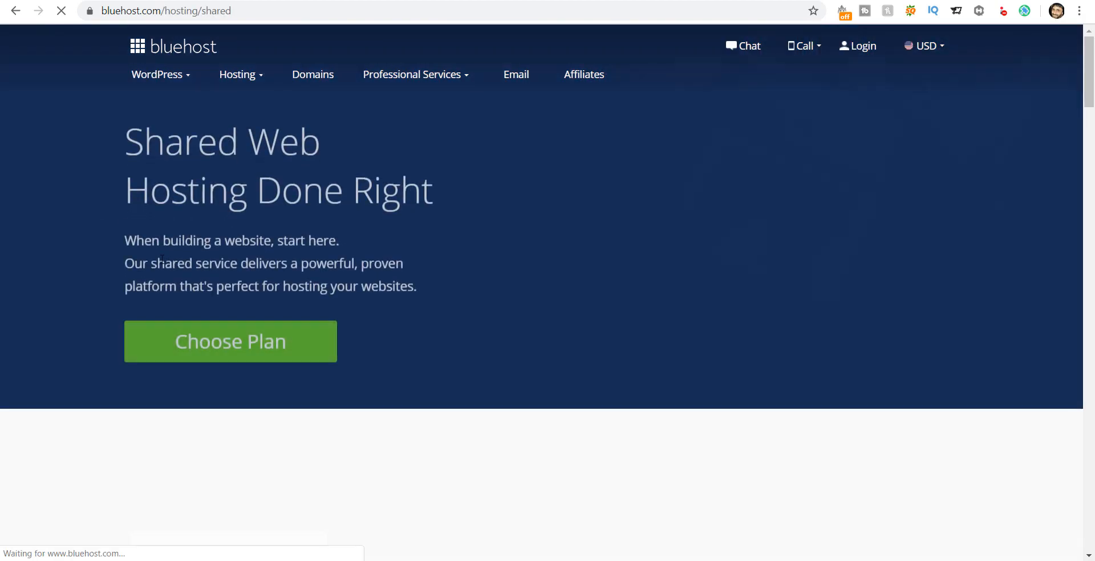
pyautogui.scroll(-1, 162, 259)
pyautogui.scroll(-5, 162, 259)
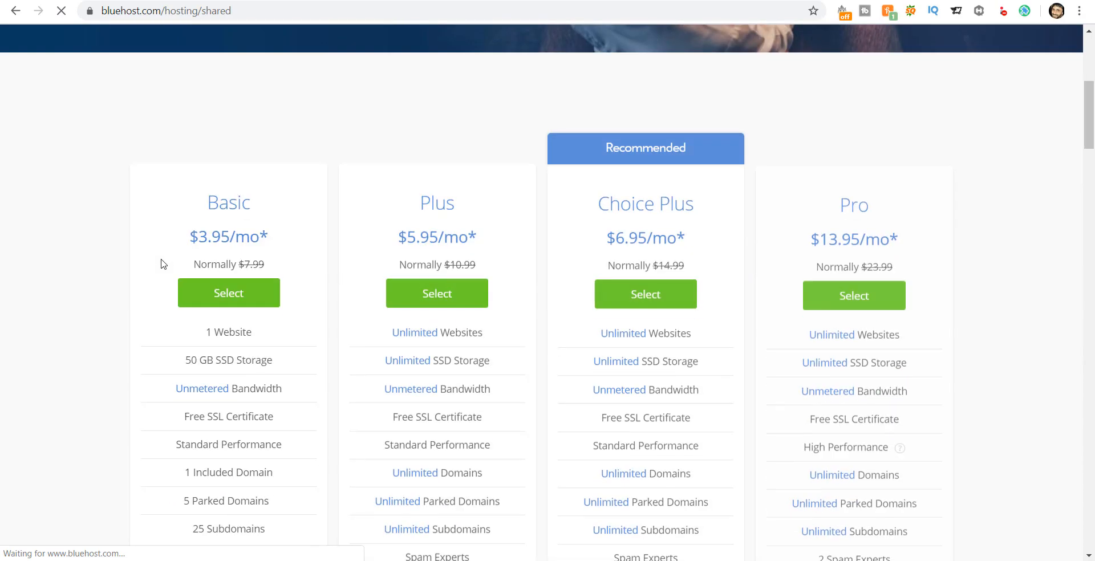
pyautogui.scroll(-1, 161, 264)
pyautogui.moveTo(1091, 132); pyautogui.dragTo(1091, 142)
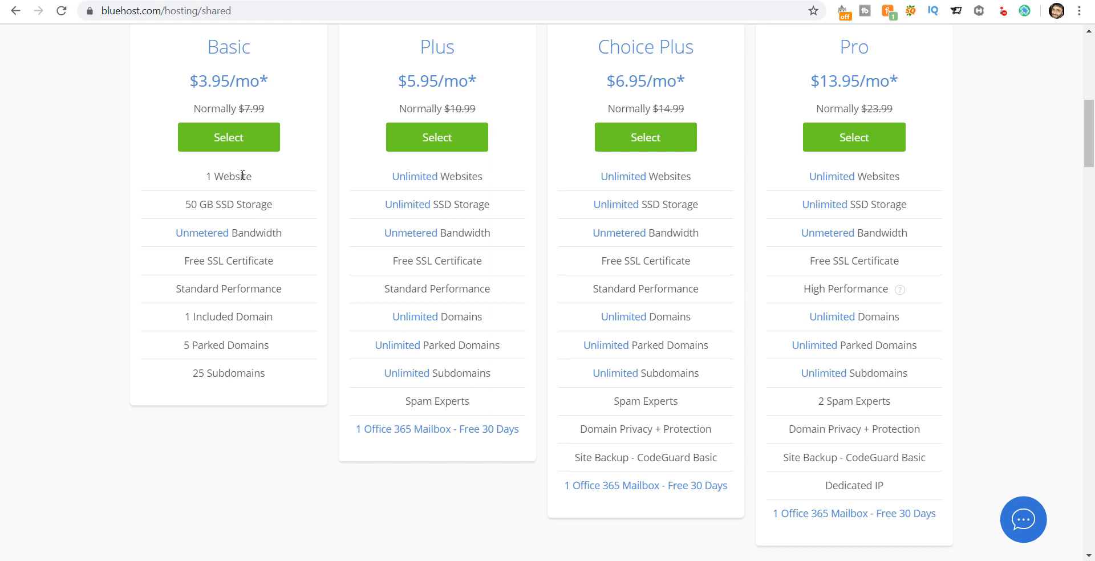
pyautogui.moveTo(191, 204); pyautogui.dragTo(221, 203)
pyautogui.click(223, 203)
pyautogui.scroll(1, 236, 204)
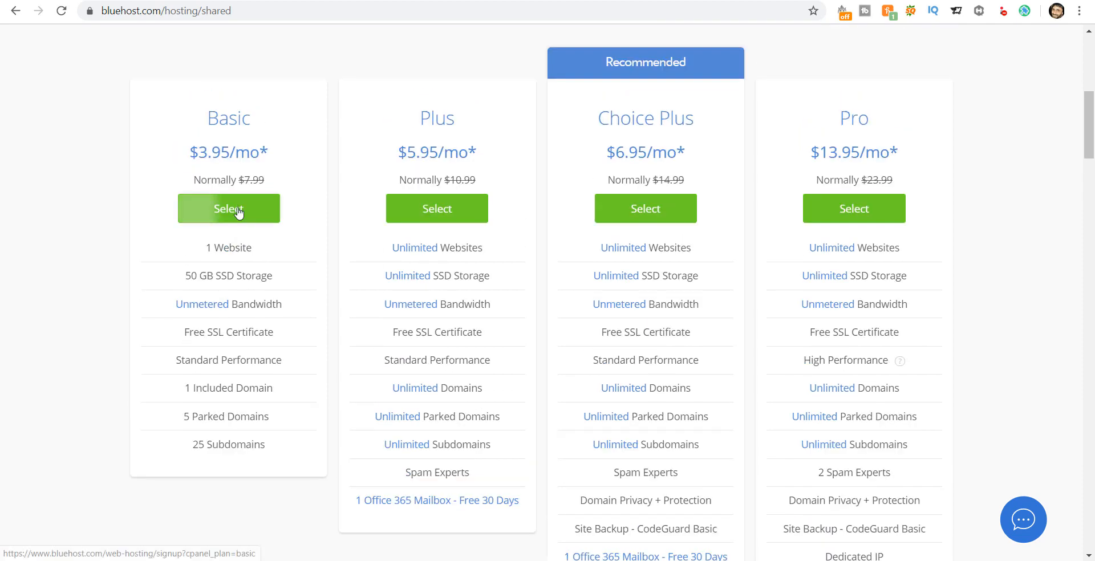
pyautogui.moveTo(421, 118); pyautogui.dragTo(460, 122)
pyautogui.click(412, 152)
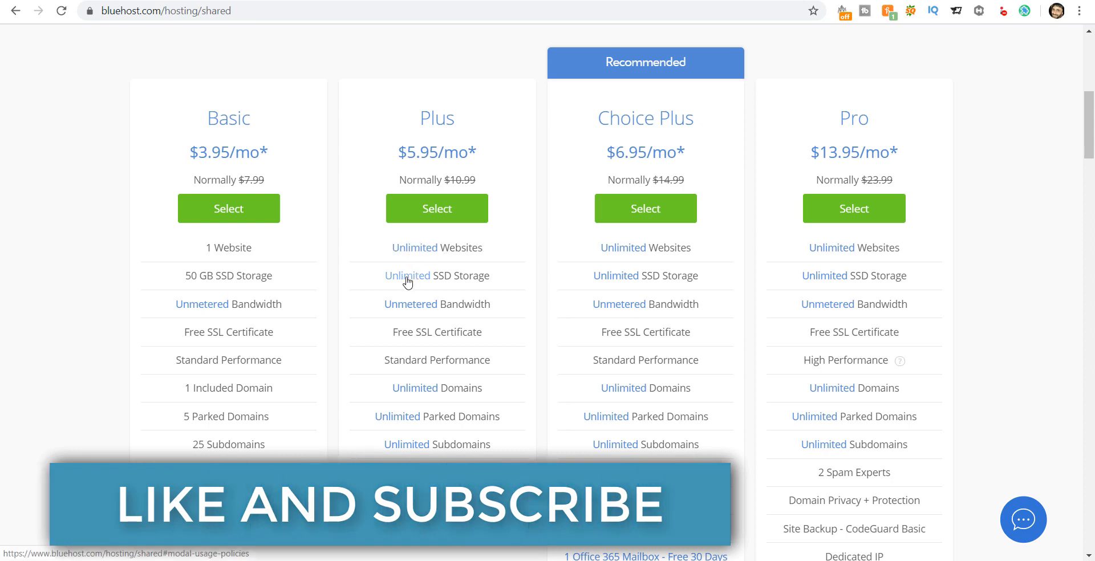
pyautogui.scroll(-1, 472, 277)
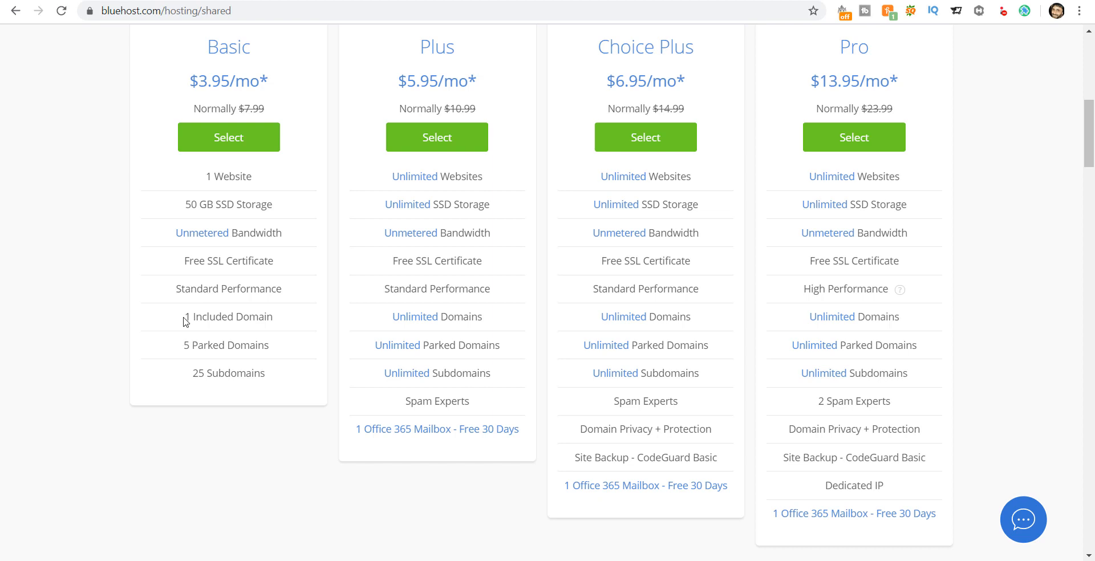
pyautogui.moveTo(185, 317); pyautogui.dragTo(276, 317)
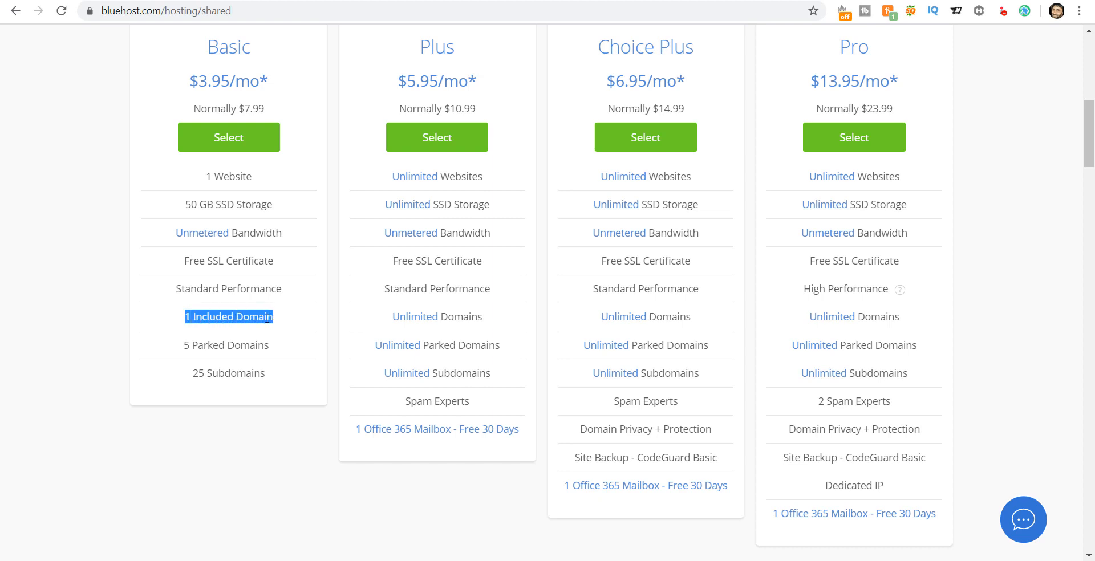
pyautogui.click(265, 318)
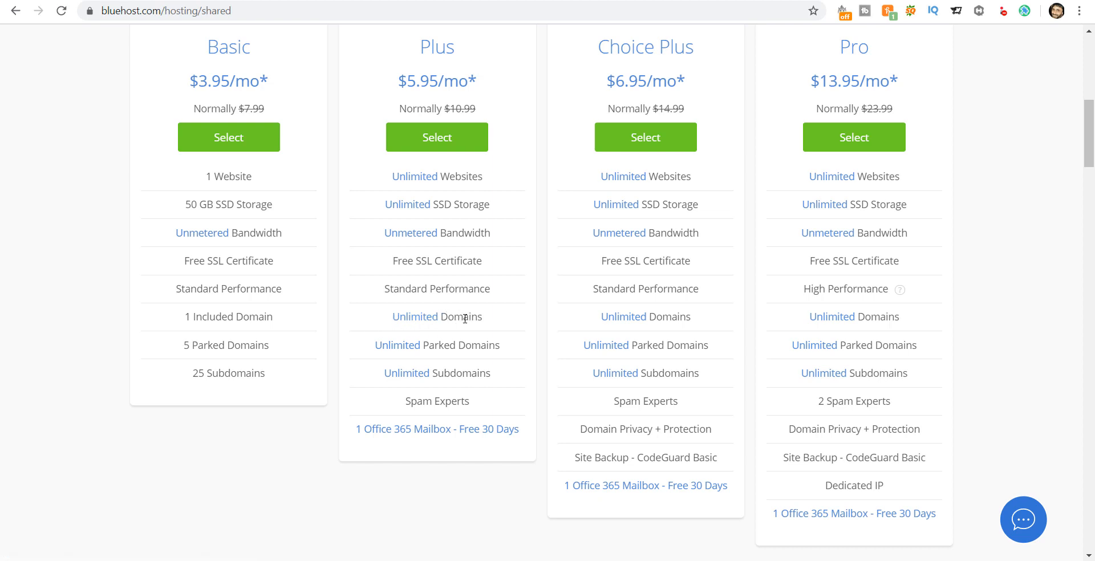
pyautogui.doubleClick(461, 176)
pyautogui.click(460, 200)
pyautogui.moveTo(483, 317); pyautogui.dragTo(391, 316)
pyautogui.click(479, 313)
pyautogui.moveTo(431, 344); pyautogui.dragTo(500, 345)
pyautogui.click(496, 344)
pyautogui.moveTo(428, 344); pyautogui.dragTo(482, 344)
pyautogui.click(475, 342)
pyautogui.moveTo(433, 204); pyautogui.dragTo(493, 213)
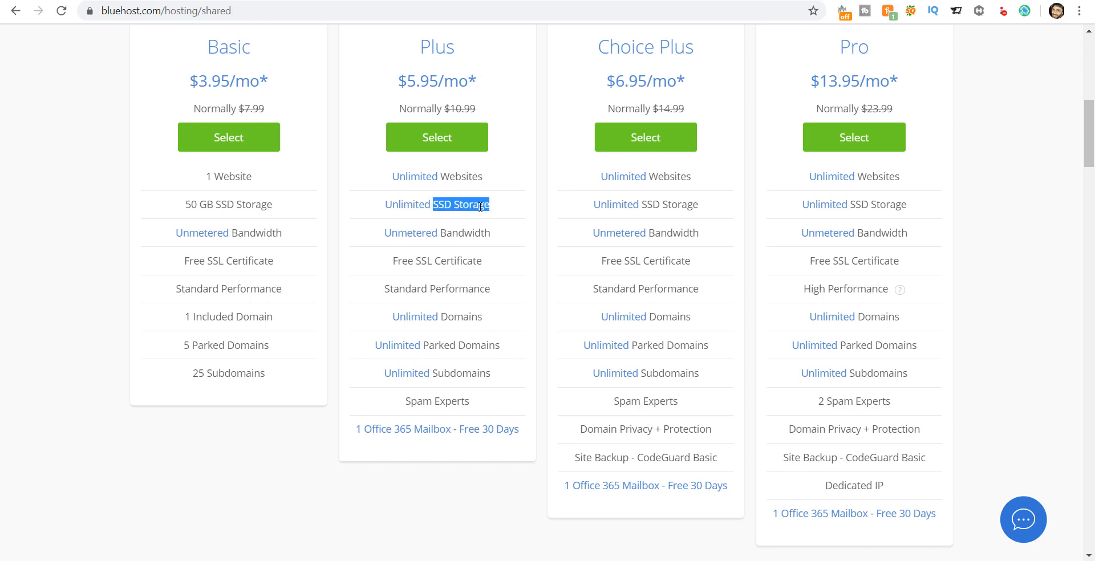
pyautogui.click(484, 206)
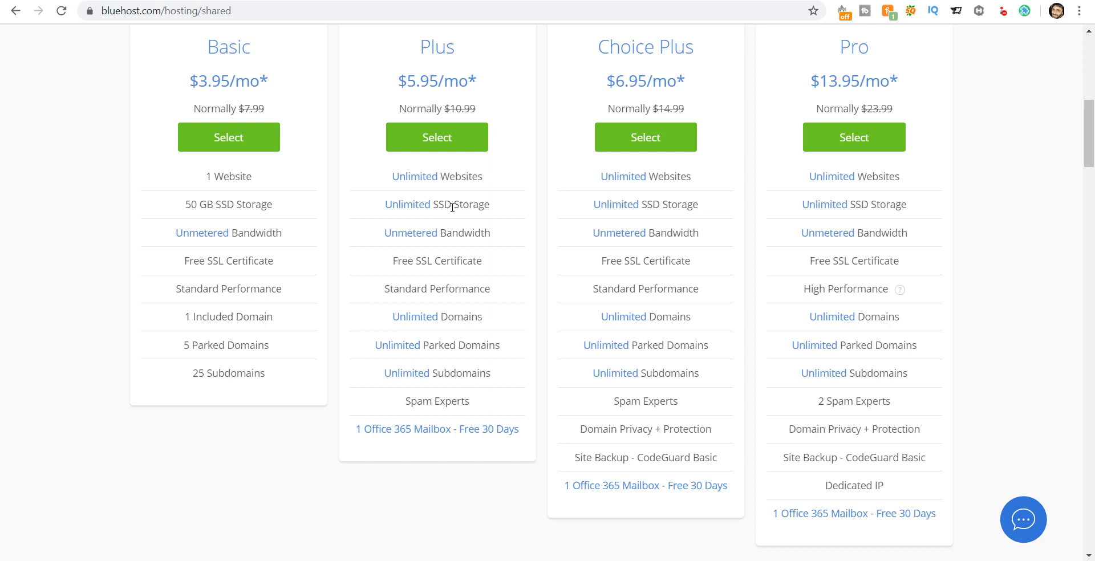
pyautogui.moveTo(438, 206); pyautogui.dragTo(477, 204)
pyautogui.click(478, 204)
pyautogui.scroll(1, 477, 232)
pyautogui.scroll(3, 480, 241)
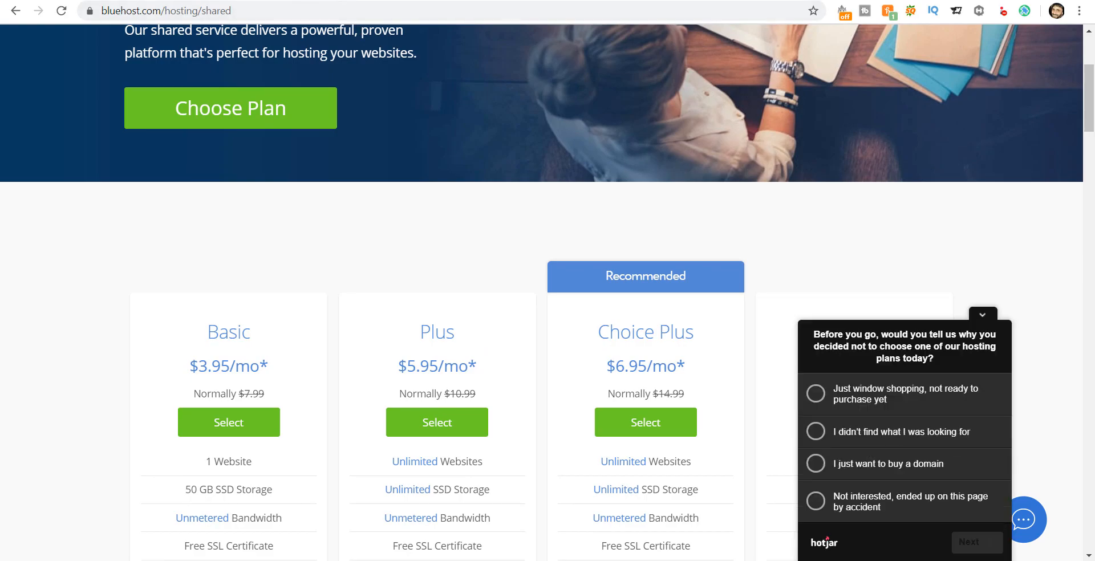
pyautogui.click(301, 0)
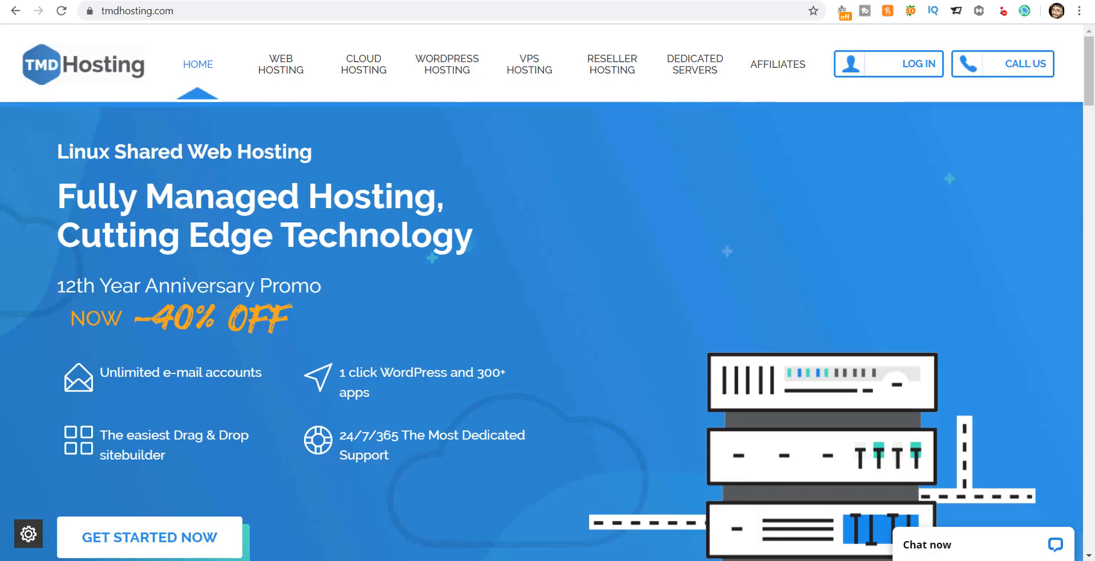
pyautogui.hotkey('ctrl', 'Tab')
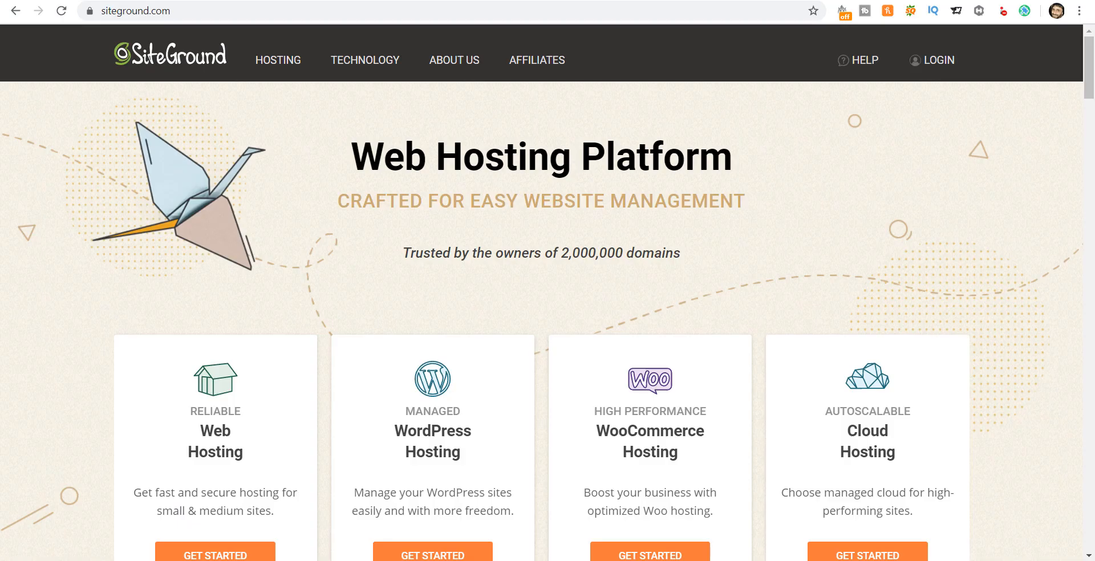
pyautogui.click(229, 0)
pyautogui.hotkey('ctrl', 'Tab')
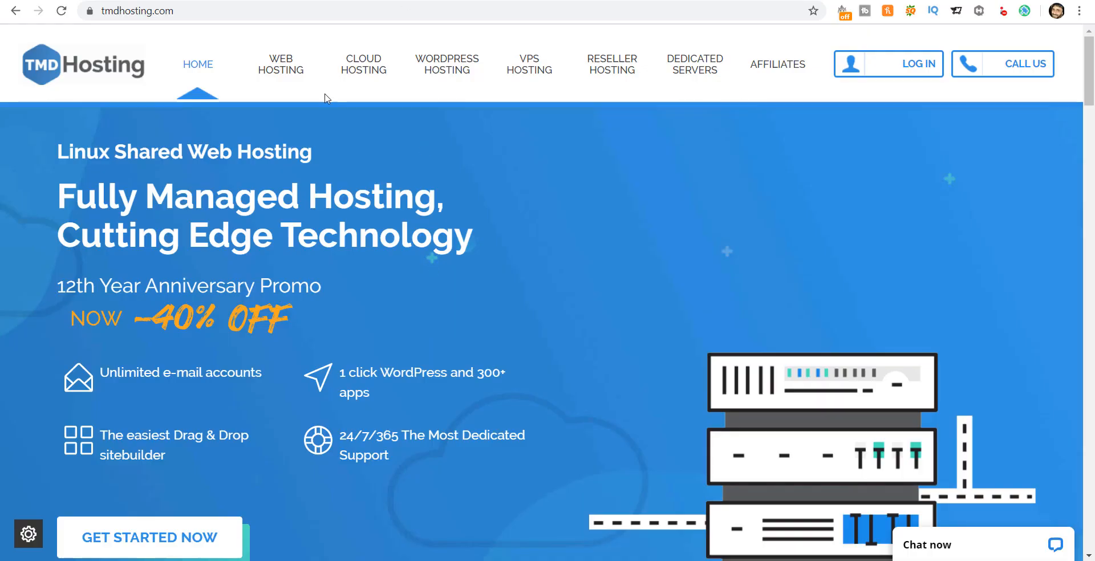
pyautogui.hotkey('ctrl', 'shift', 'Tab')
pyautogui.scroll(-5, 372, 349)
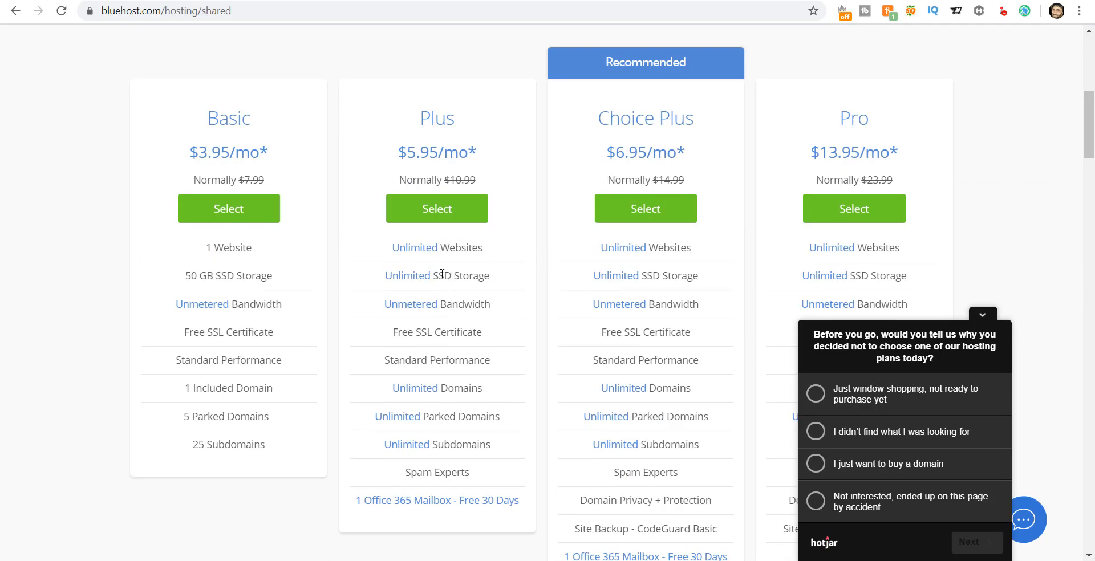
pyautogui.moveTo(442, 273); pyautogui.dragTo(489, 276)
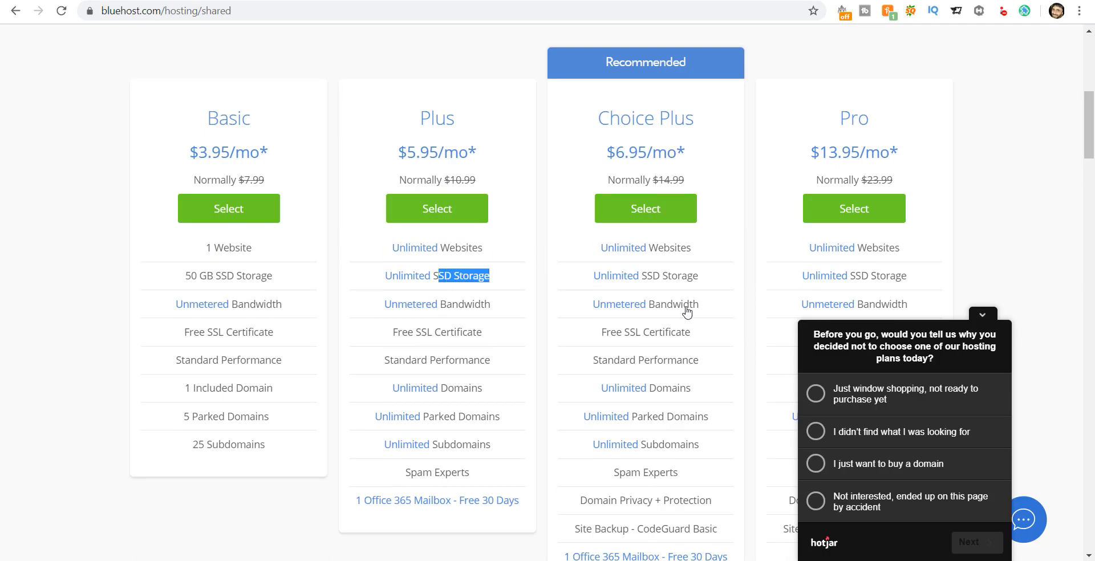
pyautogui.click(982, 322)
pyautogui.click(465, 282)
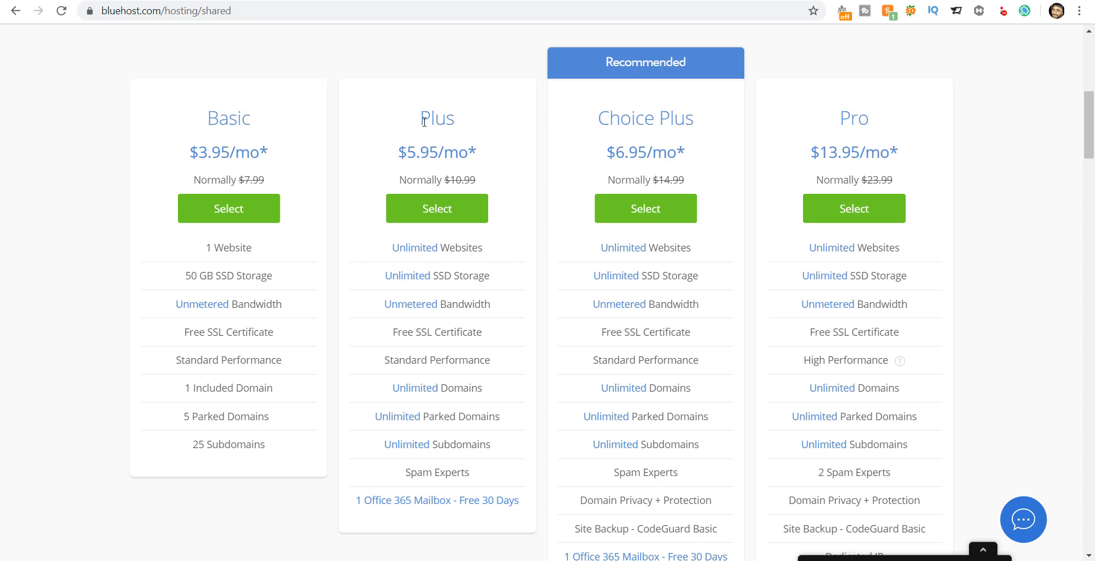
# Step: Point out Bluehost's Plus plan name, then switch to the TMD Hosting home page
pyautogui.moveTo(423, 121); pyautogui.dragTo(464, 124)
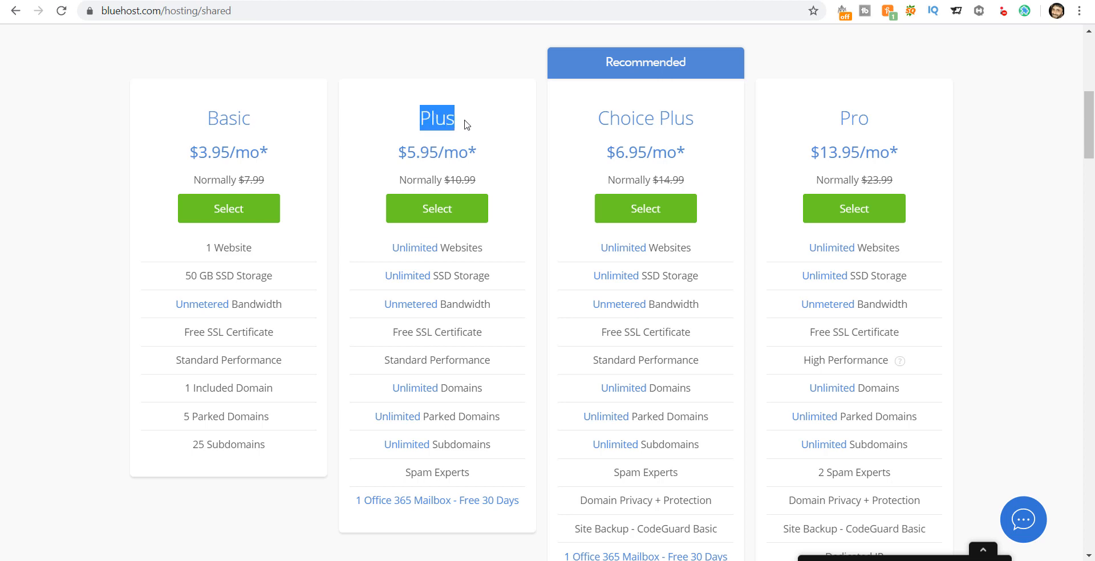
pyautogui.click(464, 124)
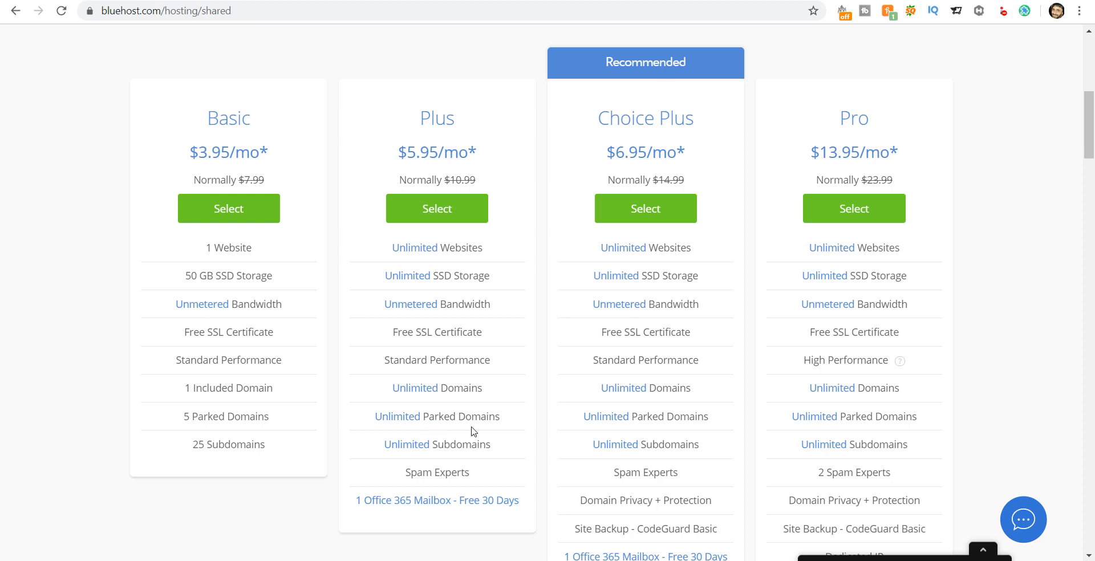
pyautogui.scroll(2, 463, 110)
pyautogui.click(450, 0)
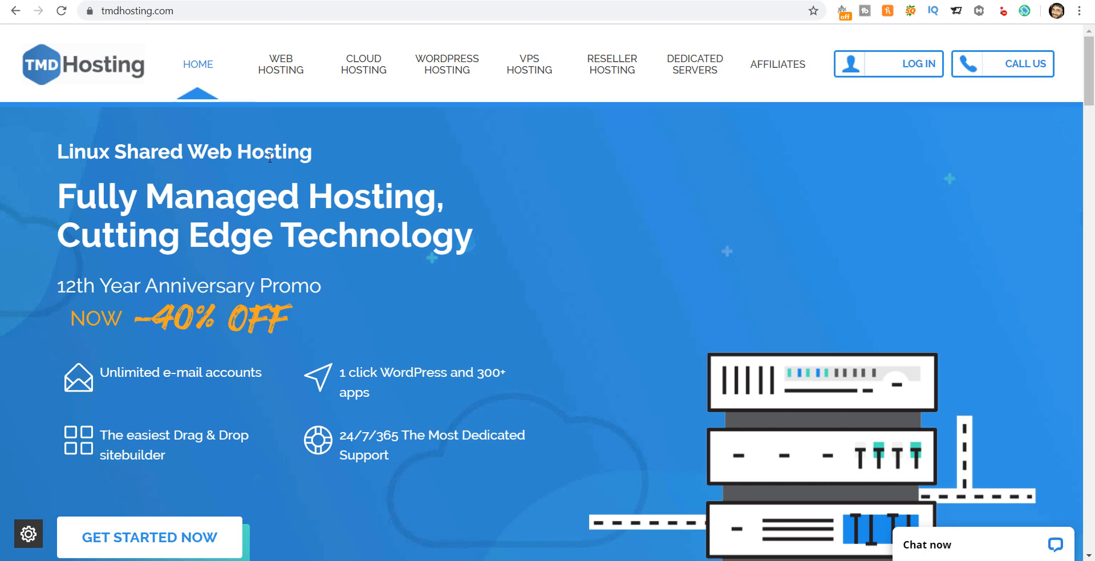
# Step: Open TMD Hosting's Cloud Hosting page advertising 45% off managed cloud hosting
pyautogui.click(365, 72)
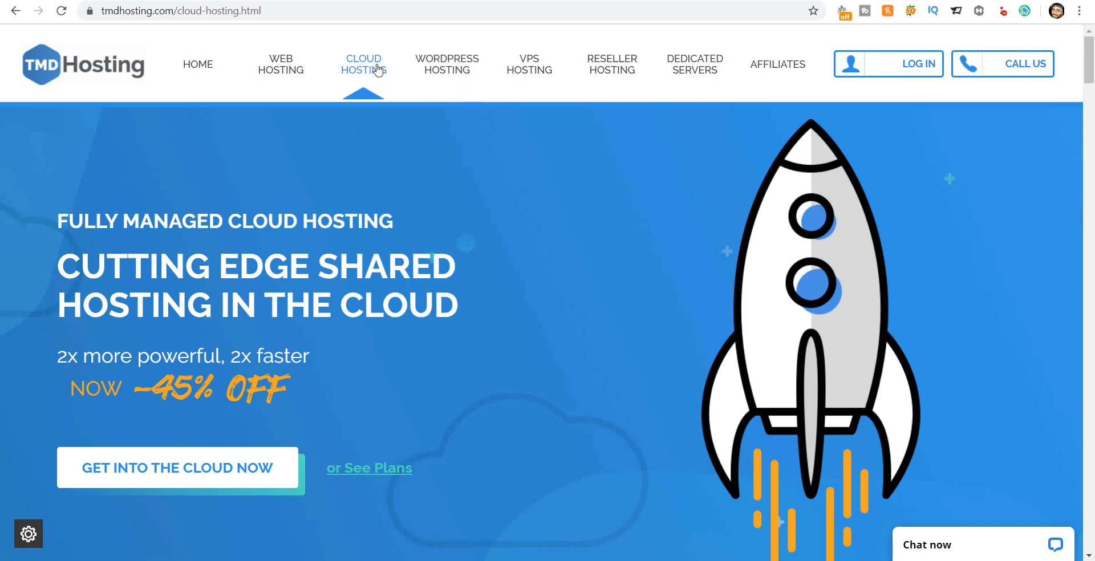
pyautogui.scroll(-3, 421, 301)
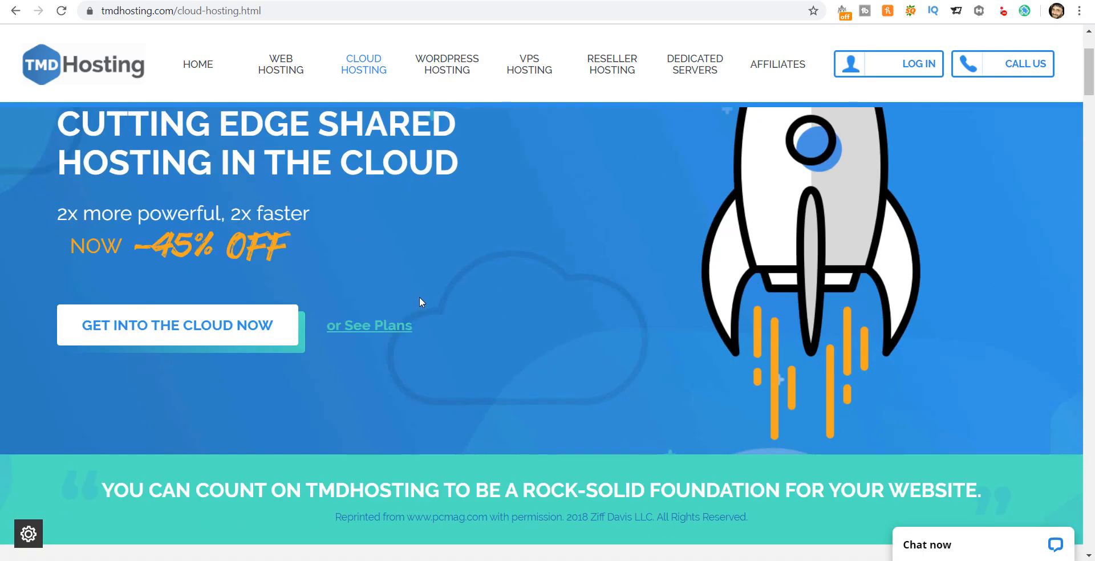
pyautogui.scroll(-8, 419, 297)
pyautogui.scroll(-1, 420, 296)
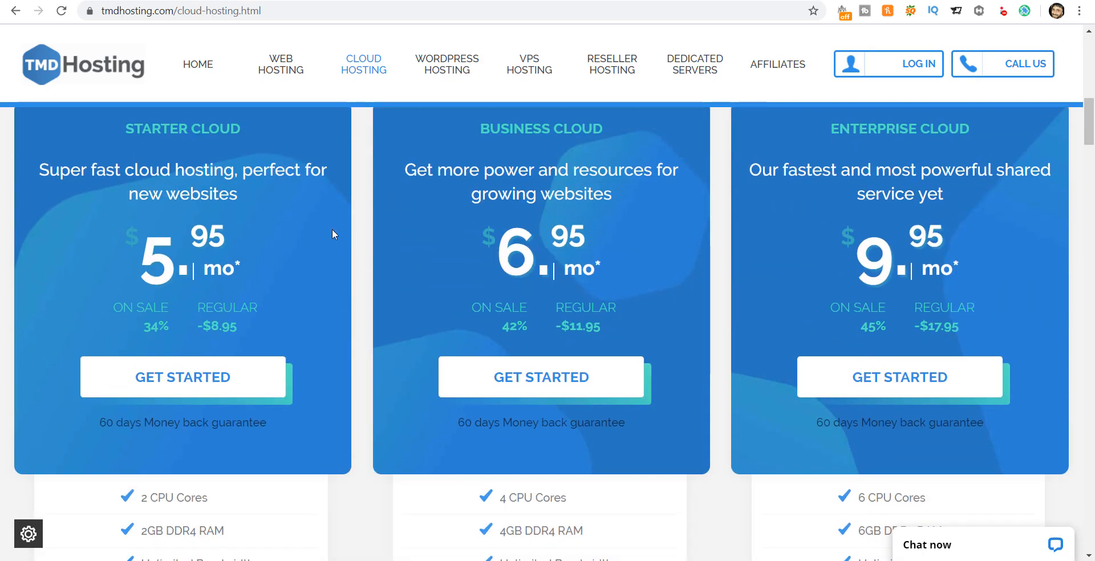
pyautogui.scroll(-2, 205, 261)
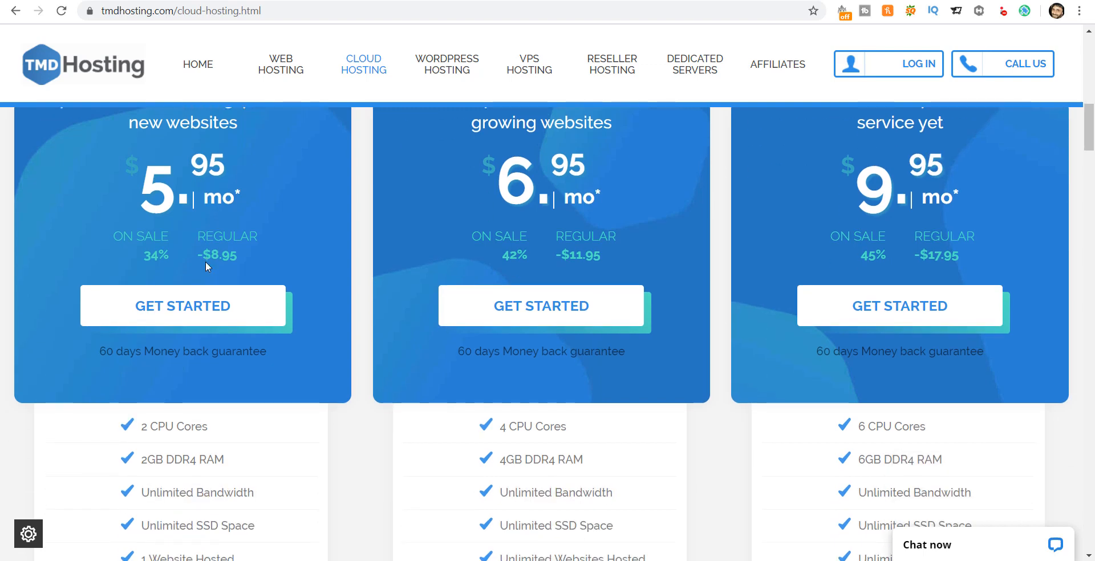
pyautogui.scroll(3, 205, 261)
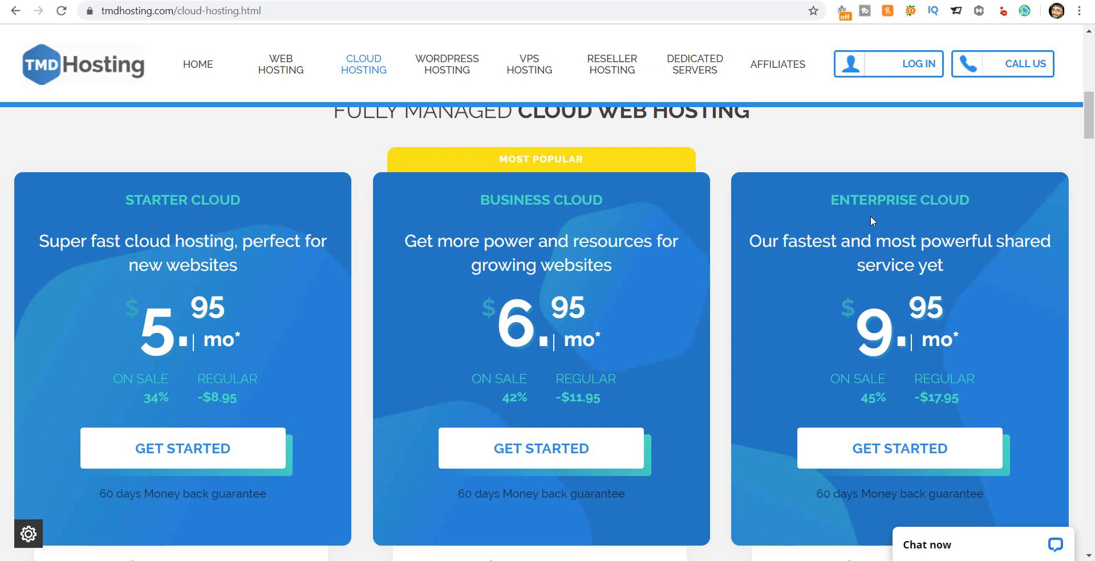
pyautogui.moveTo(1086, 118); pyautogui.dragTo(1086, 153)
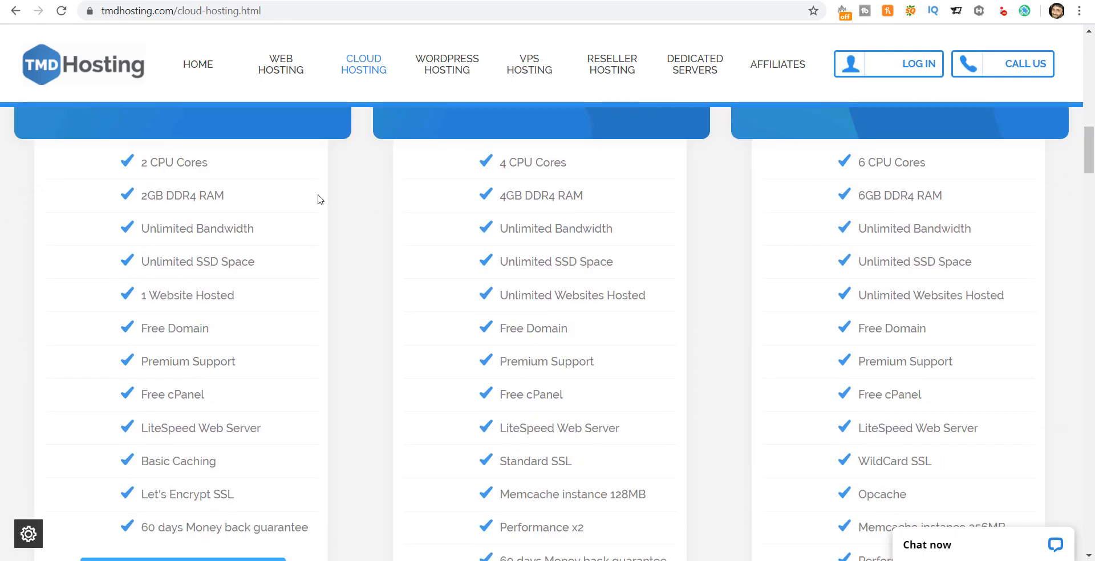
pyautogui.moveTo(146, 161); pyautogui.dragTo(212, 169)
pyautogui.click(212, 170)
pyautogui.moveTo(1090, 162)
pyautogui.mouseDown()
pyautogui.moveTo(1091, 128)
pyautogui.moveTo(1092, 161)
pyautogui.mouseUp()
pyautogui.moveTo(863, 188); pyautogui.dragTo(922, 190)
pyautogui.click(915, 189)
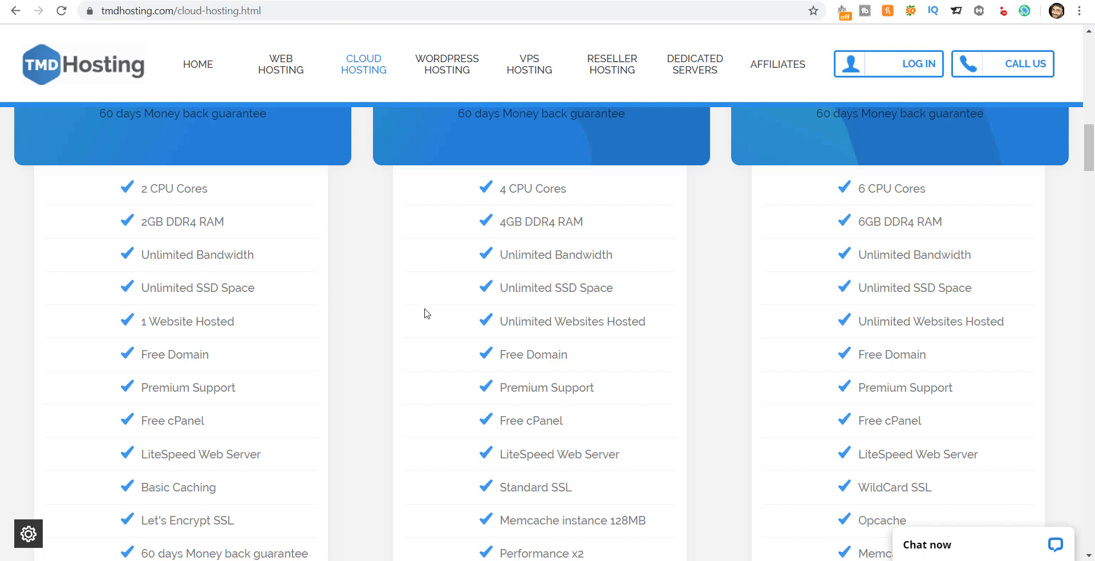
pyautogui.scroll(6, 1071, 182)
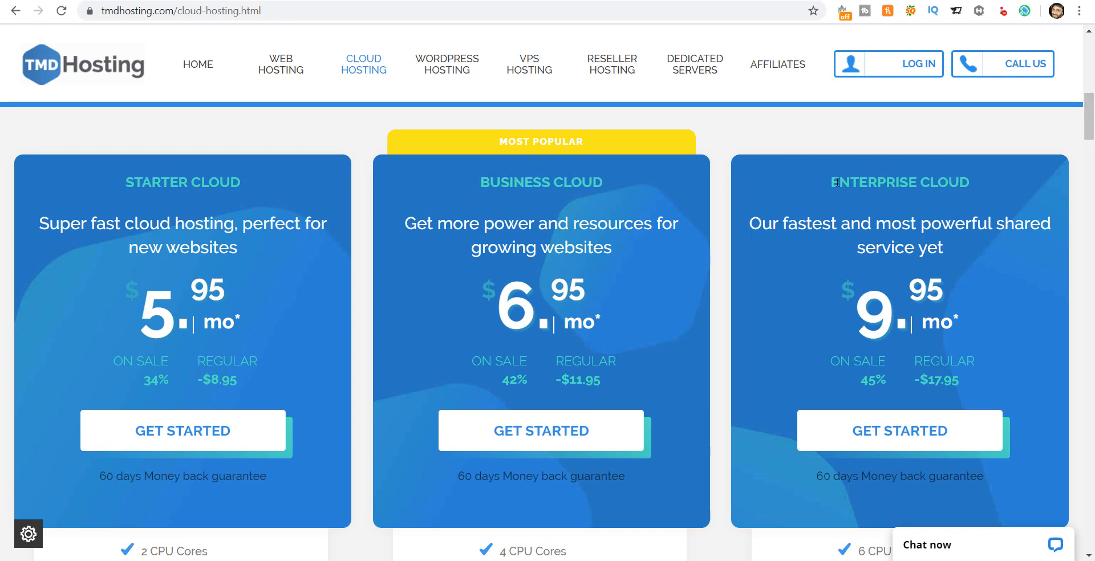
pyautogui.click(1050, 132)
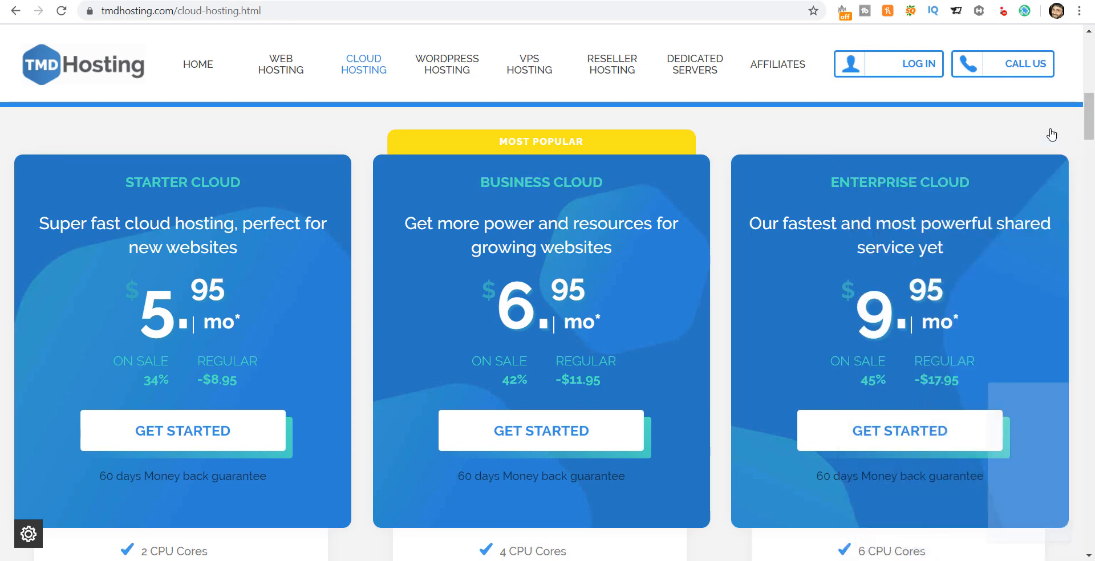
pyautogui.moveTo(1091, 117)
pyautogui.mouseDown()
pyautogui.moveTo(1091, 129)
pyautogui.moveTo(1091, 119)
pyautogui.mouseUp()
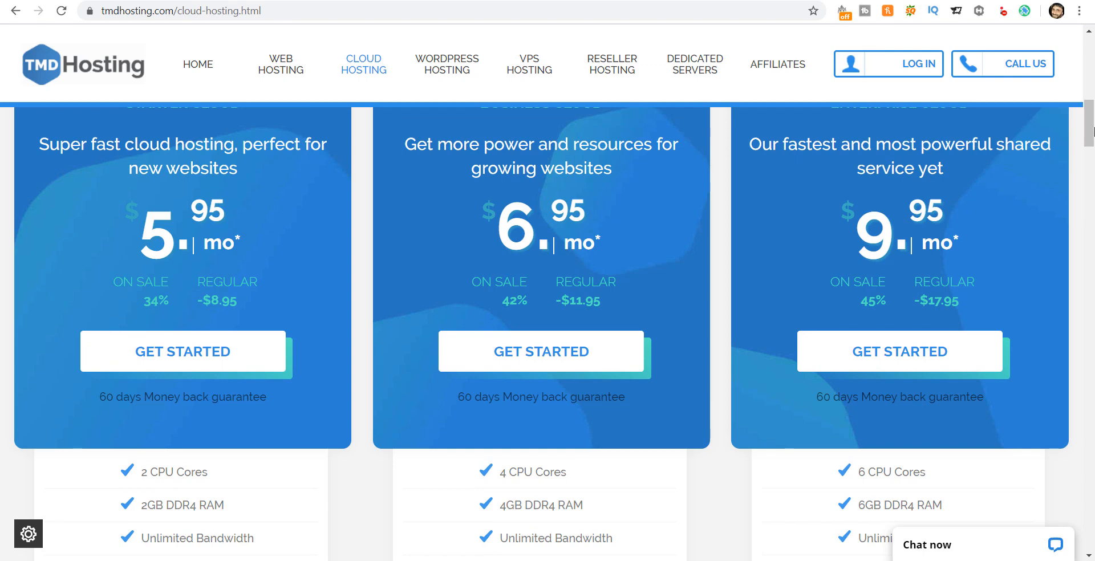
pyautogui.moveTo(1092, 124); pyautogui.dragTo(1092, 154)
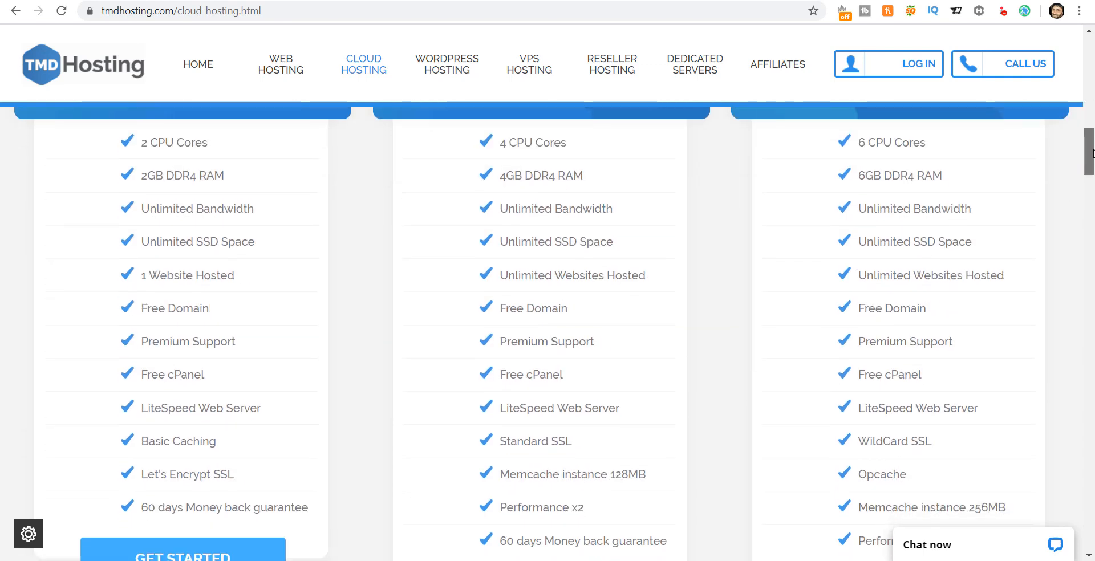
pyautogui.moveTo(507, 241); pyautogui.dragTo(614, 241)
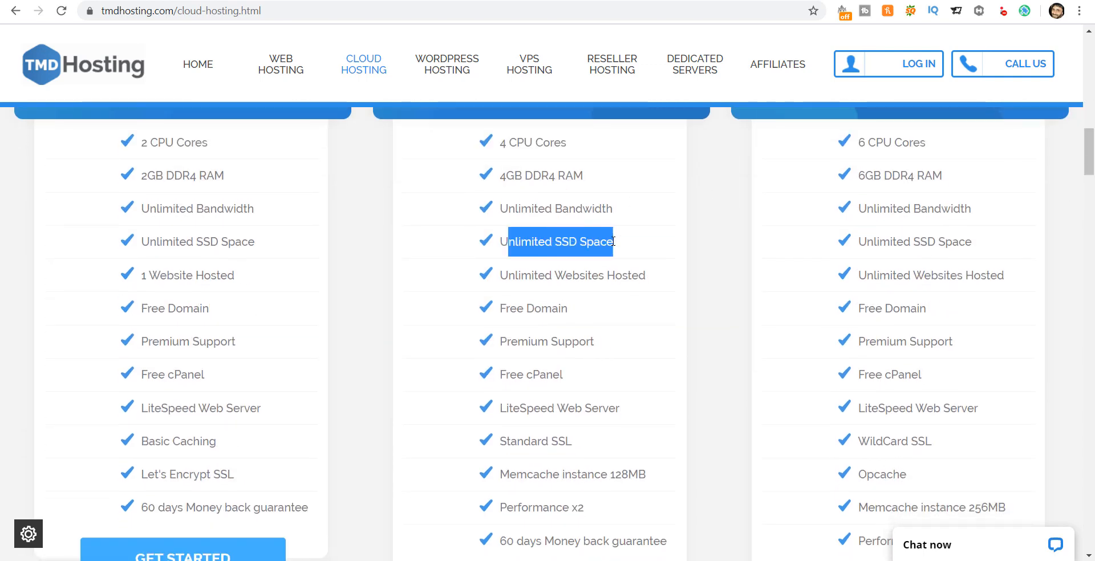
pyautogui.click(611, 242)
pyautogui.moveTo(500, 208); pyautogui.dragTo(616, 212)
pyautogui.click(616, 212)
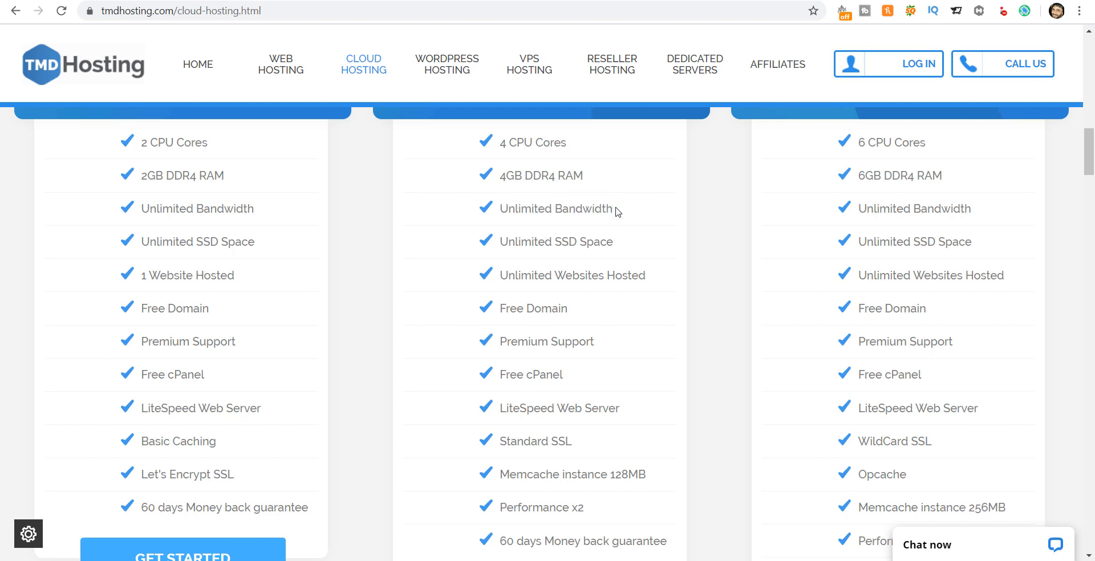
pyautogui.moveTo(504, 276); pyautogui.dragTo(641, 275)
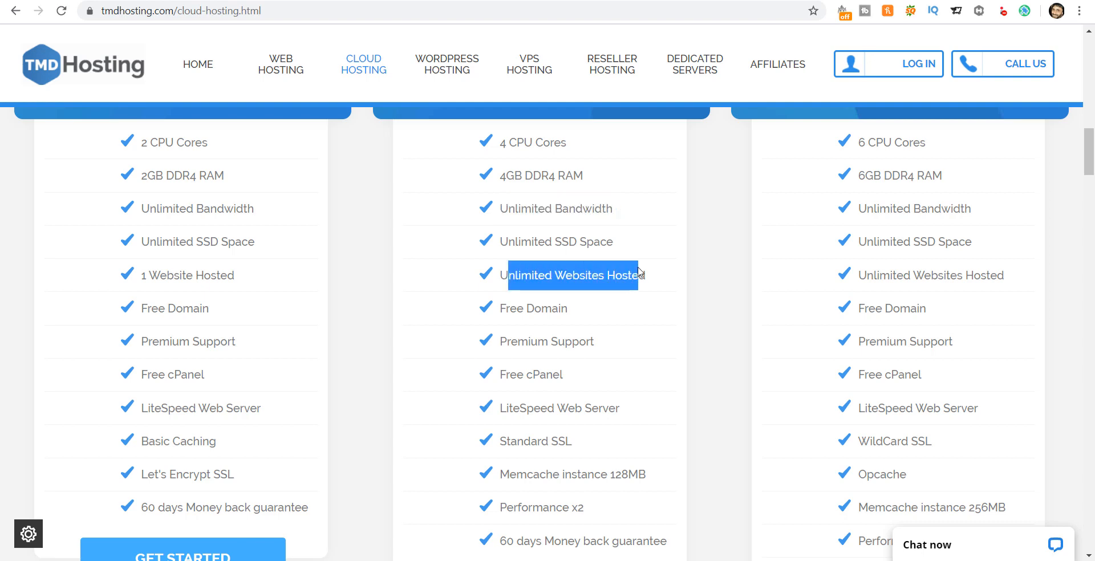
pyautogui.click(615, 288)
pyautogui.moveTo(140, 276); pyautogui.dragTo(255, 283)
pyautogui.click(254, 283)
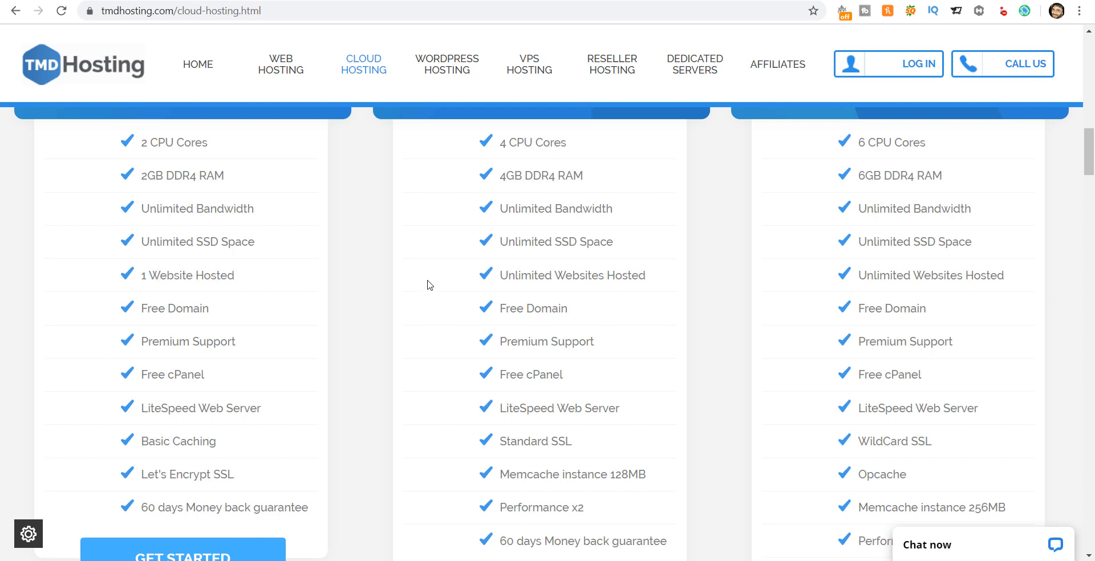
pyautogui.scroll(-1, 429, 285)
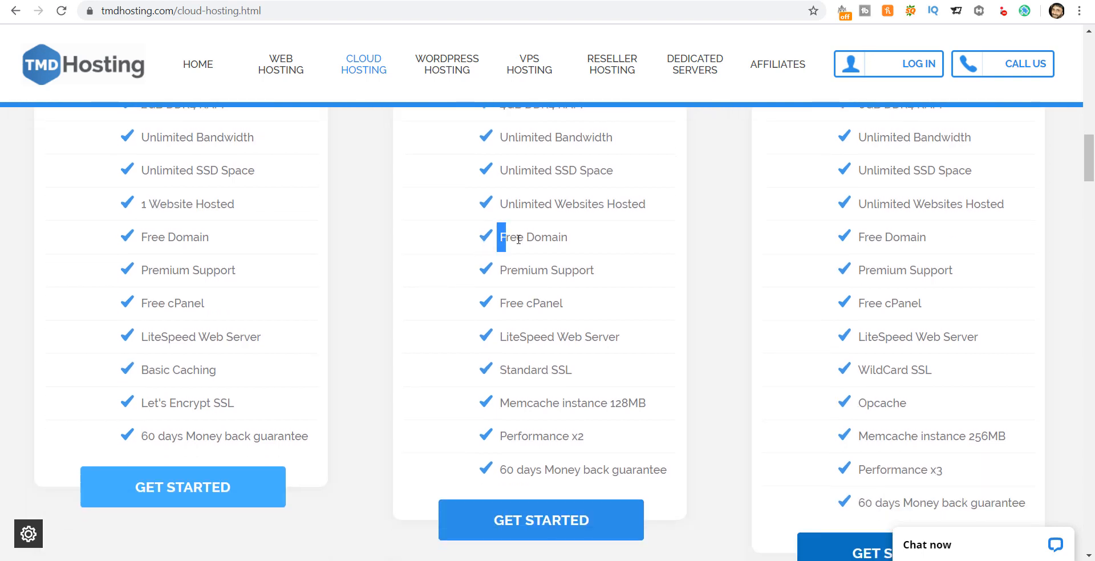
pyautogui.moveTo(500, 237); pyautogui.dragTo(579, 238)
pyautogui.click(553, 235)
pyautogui.moveTo(501, 237); pyautogui.dragTo(579, 238)
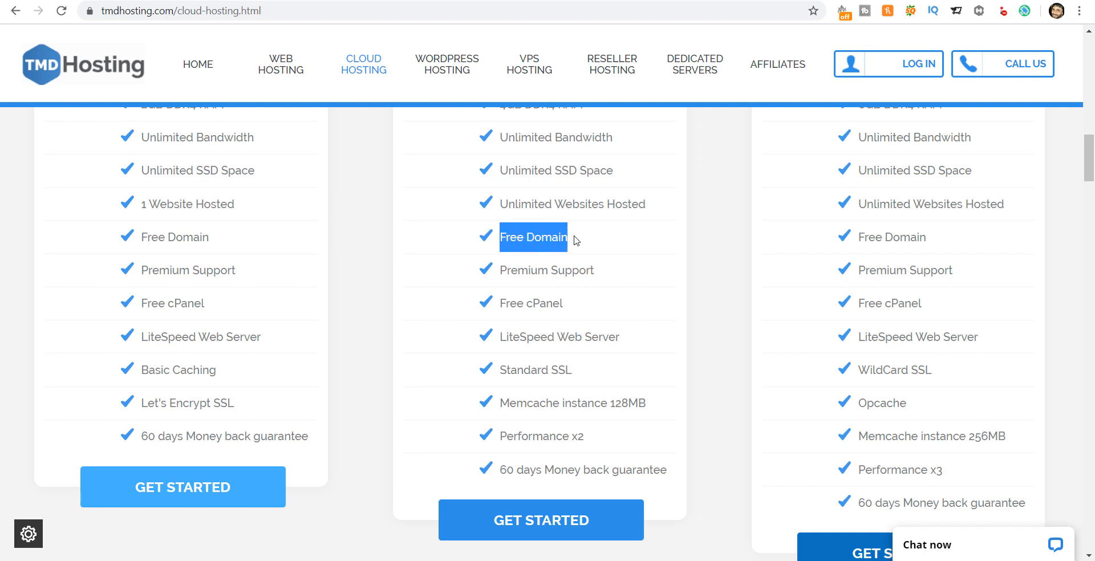
pyautogui.click(558, 238)
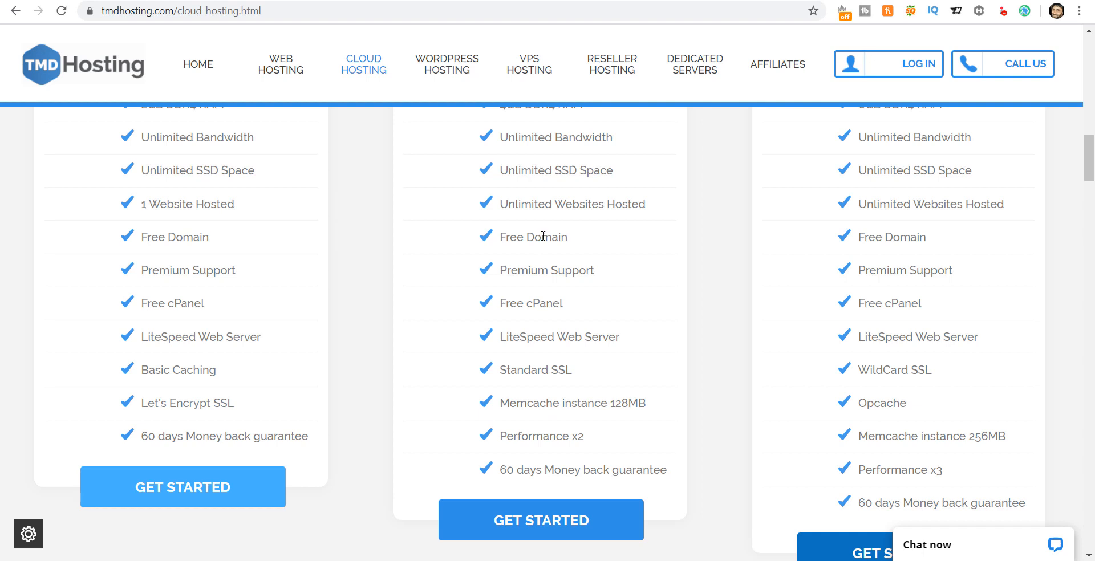
pyautogui.scroll(-1, 530, 277)
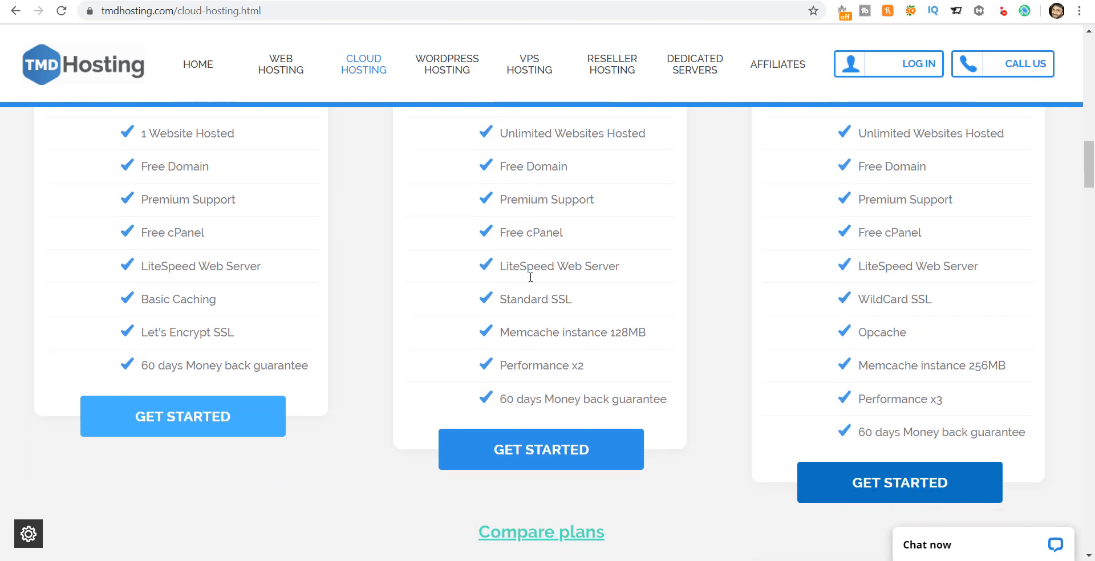
pyautogui.moveTo(504, 237); pyautogui.dragTo(577, 236)
pyautogui.click(556, 233)
pyautogui.click(578, 236)
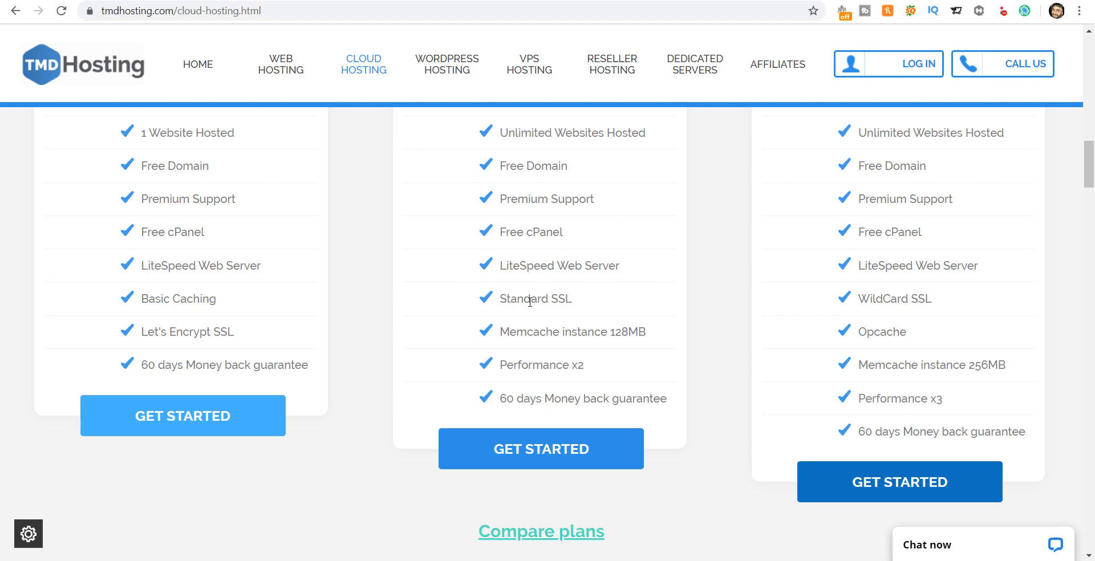
pyautogui.scroll(-1, 534, 299)
pyautogui.moveTo(501, 227); pyautogui.dragTo(577, 234)
pyautogui.click(578, 232)
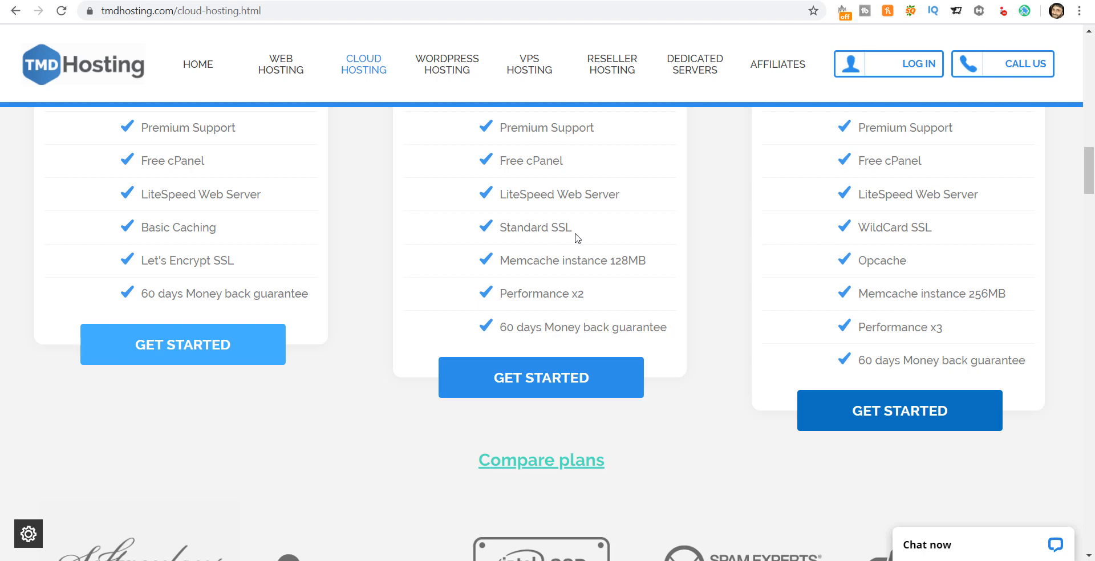
# Step: Inspect the TMD Hosting connection security details and highlight the 60-day money-back guarantee
pyautogui.click(90, 13)
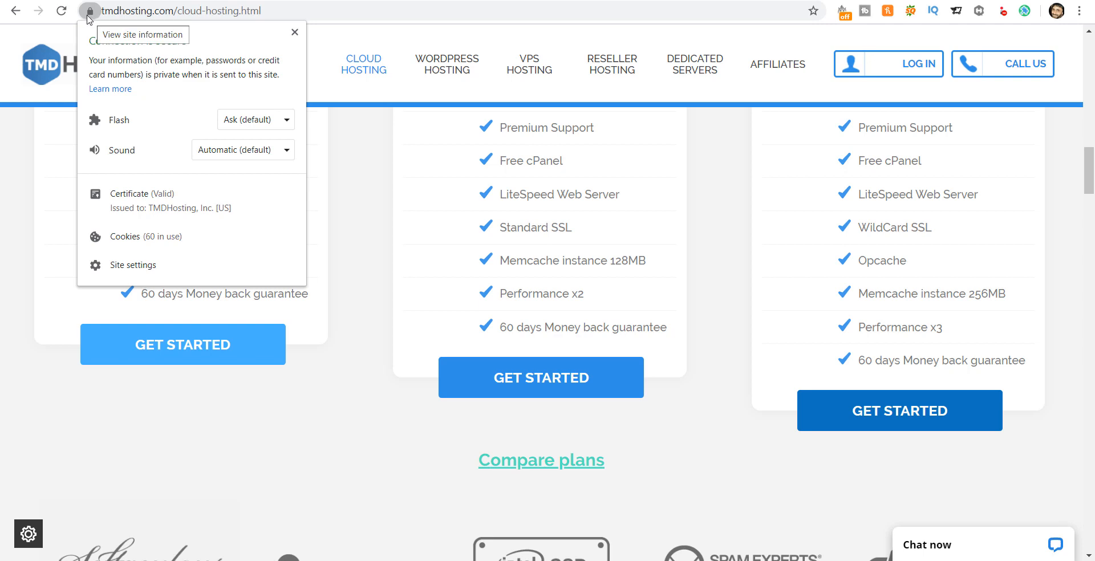
pyautogui.click(567, 225)
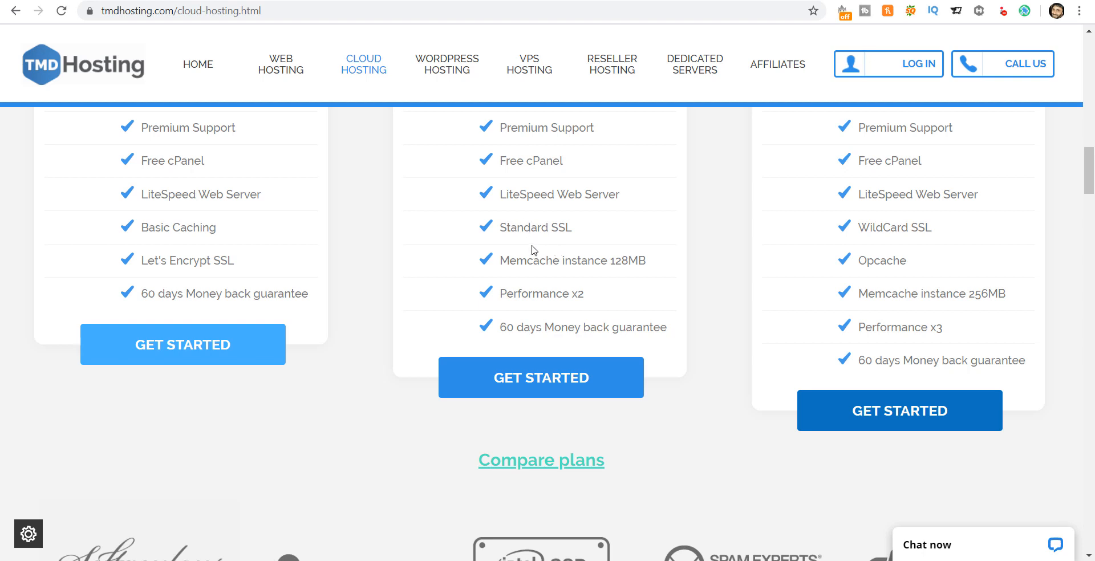
pyautogui.moveTo(501, 328); pyautogui.dragTo(666, 332)
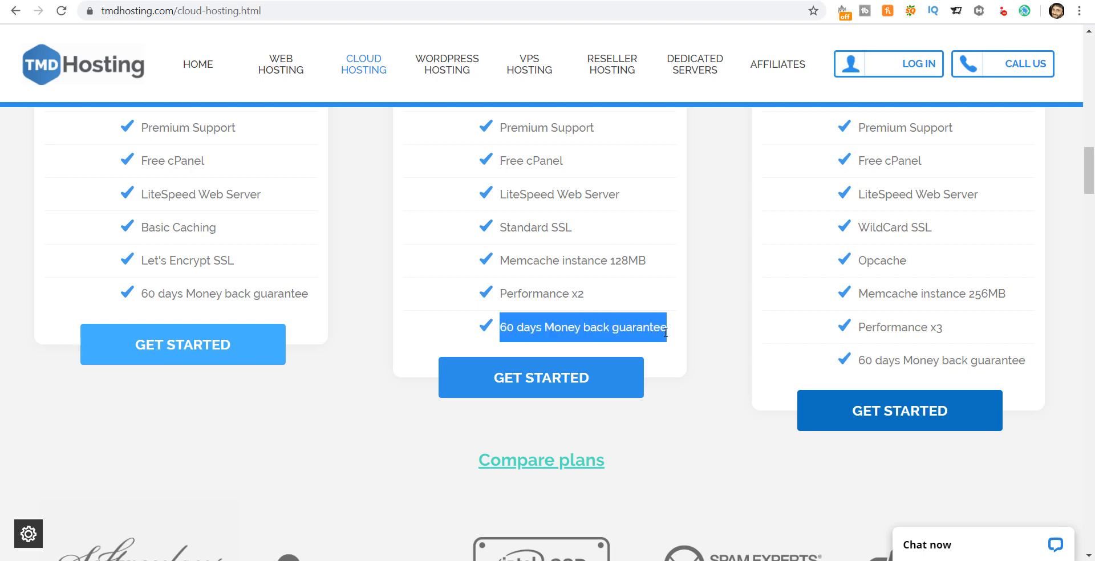
pyautogui.click(596, 327)
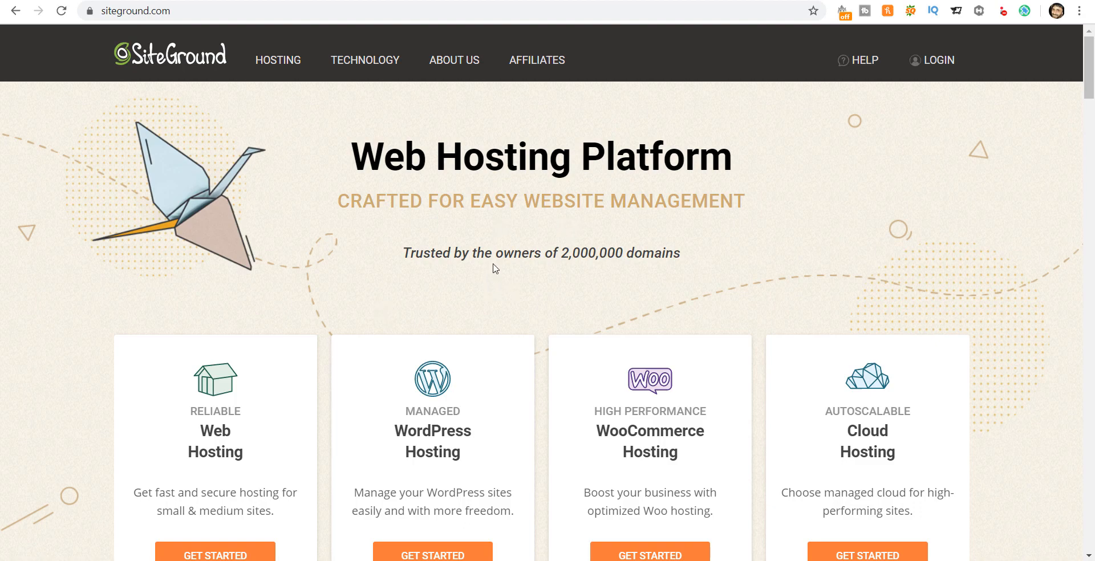
# Step: Open SiteGround's Web Hosting page and scroll to the StartUp, GrowBig and GoGeek plan features
pyautogui.moveTo(281, 63)
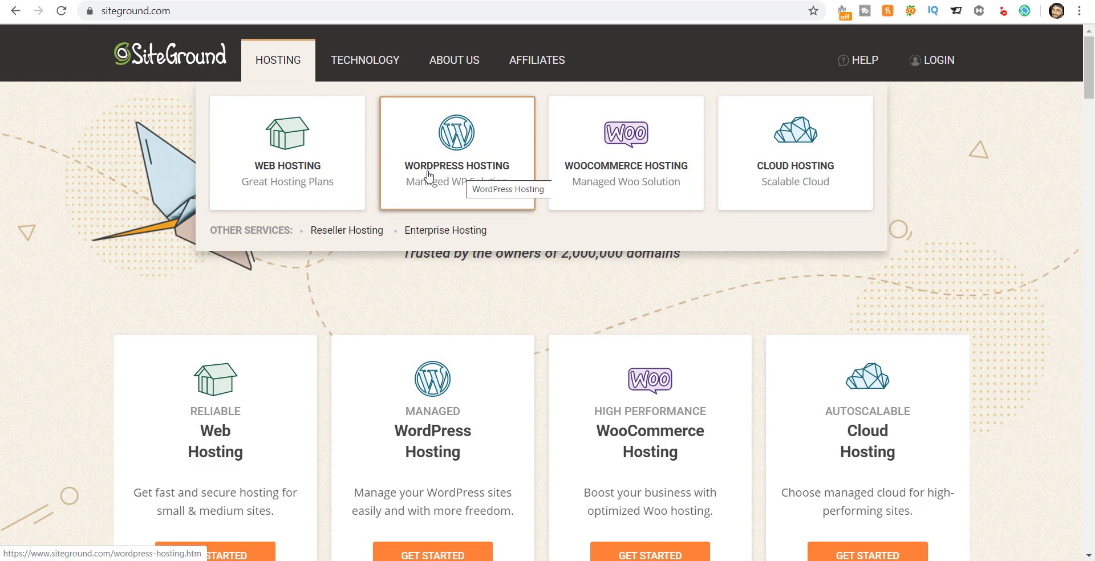
pyautogui.click(288, 171)
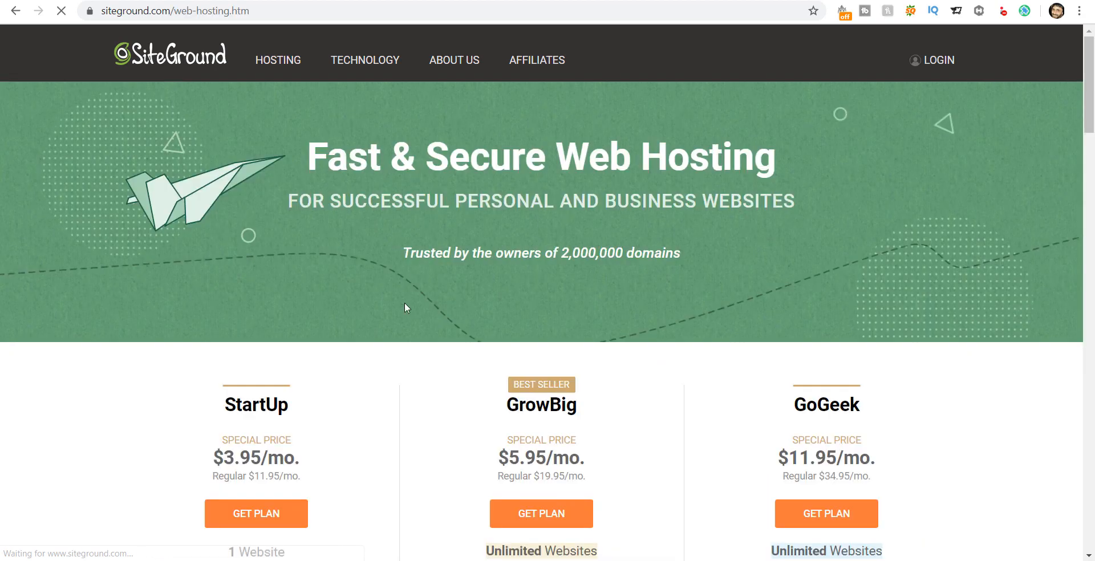
pyautogui.scroll(-2, 411, 296)
pyautogui.scroll(-1, 412, 302)
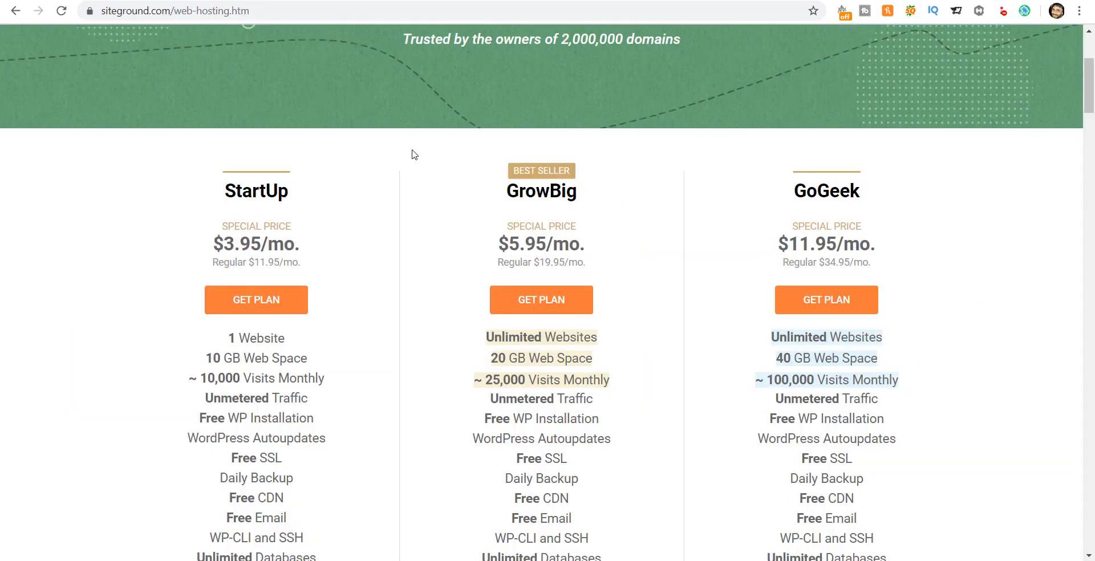
pyautogui.scroll(-1, 416, 178)
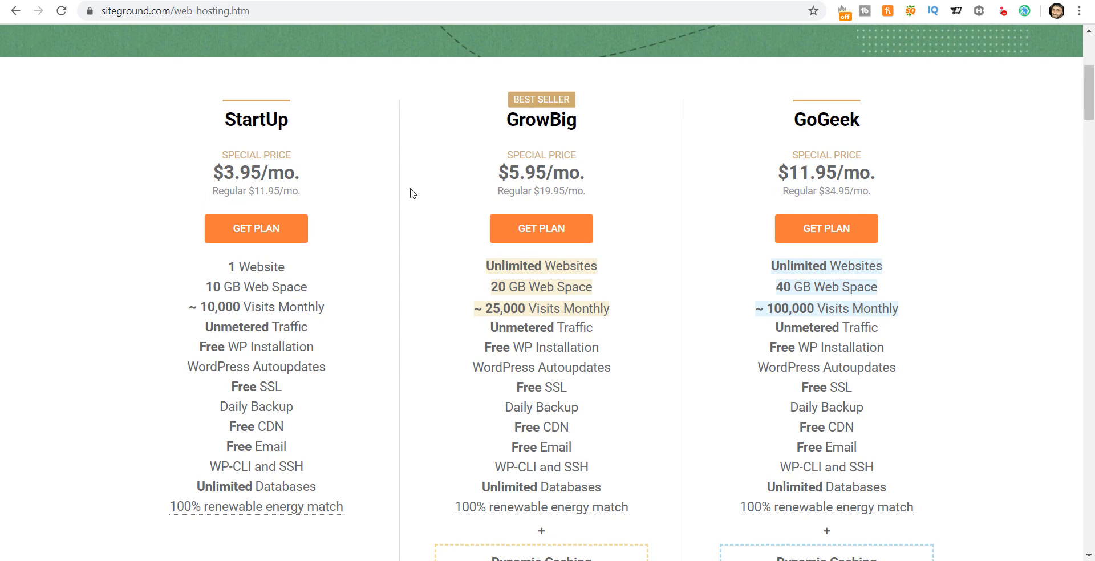
pyautogui.scroll(1, 410, 191)
pyautogui.scroll(-1, 409, 187)
pyautogui.scroll(-1, 403, 222)
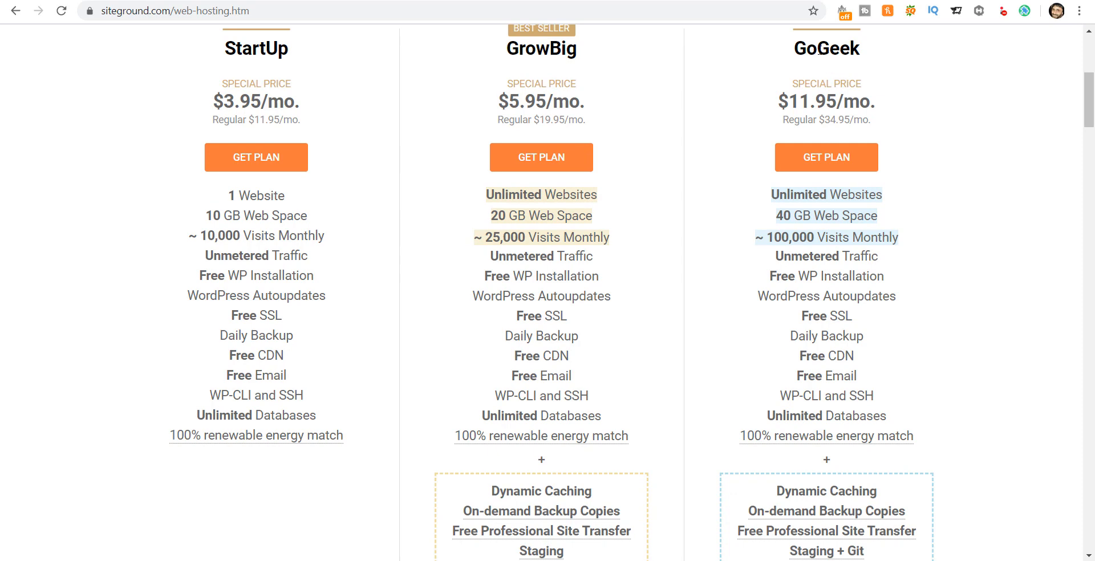
pyautogui.moveTo(227, 195); pyautogui.dragTo(294, 201)
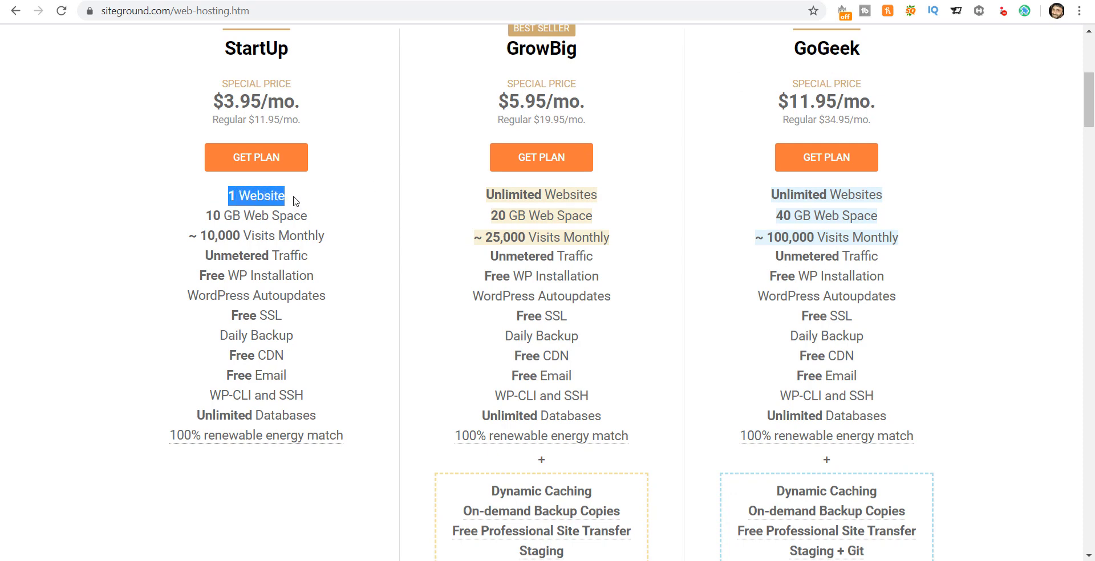
pyautogui.click(295, 201)
pyautogui.moveTo(206, 216); pyautogui.dragTo(320, 223)
pyautogui.click(271, 237)
pyautogui.moveTo(204, 235); pyautogui.dragTo(334, 240)
pyautogui.click(333, 240)
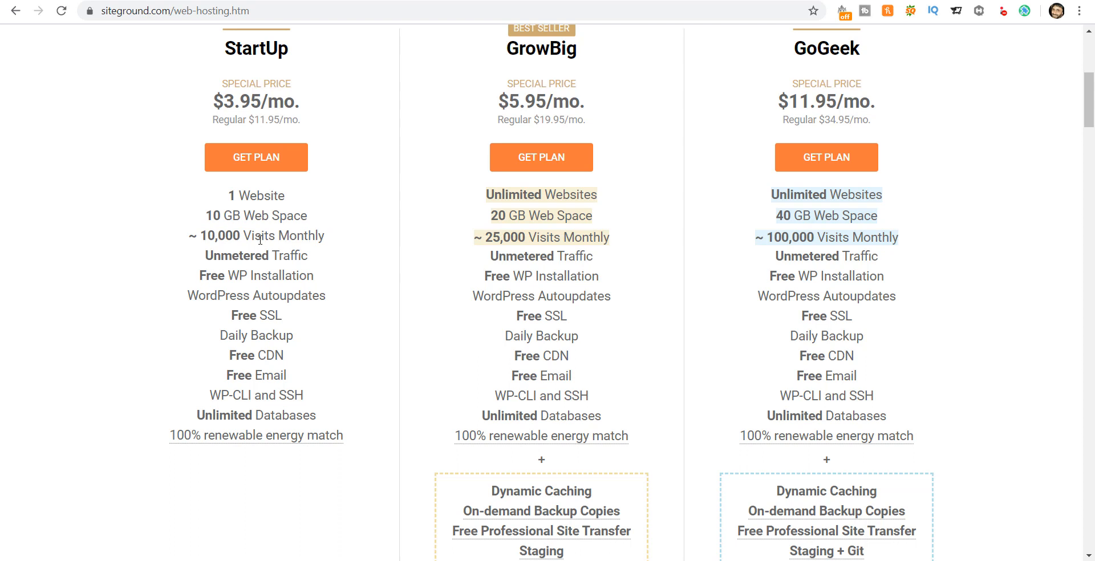
pyautogui.moveTo(206, 241); pyautogui.dragTo(332, 242)
pyautogui.click(333, 242)
pyautogui.moveTo(482, 239); pyautogui.dragTo(617, 244)
pyautogui.click(600, 240)
pyautogui.moveTo(491, 195); pyautogui.dragTo(598, 195)
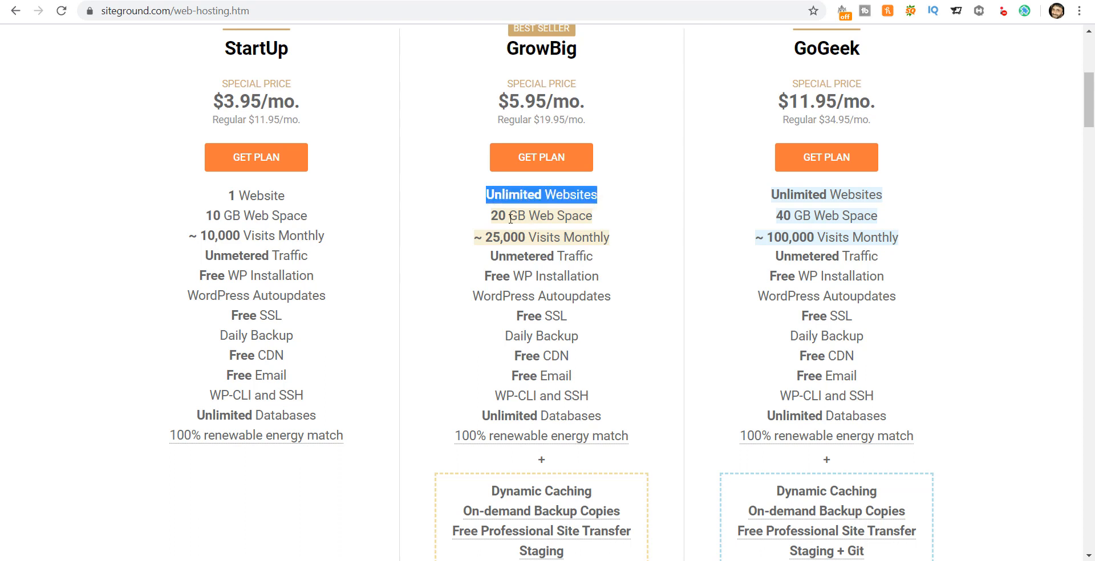
pyautogui.click(494, 216)
pyautogui.moveTo(492, 217); pyautogui.dragTo(592, 217)
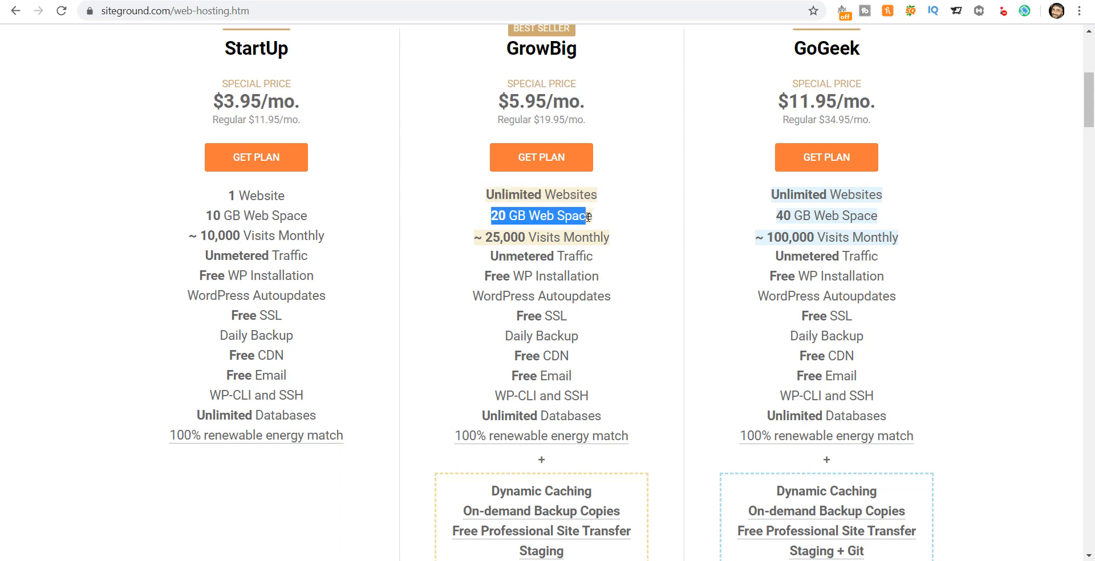
pyautogui.click(524, 232)
pyautogui.moveTo(507, 237); pyautogui.dragTo(605, 237)
pyautogui.click(597, 237)
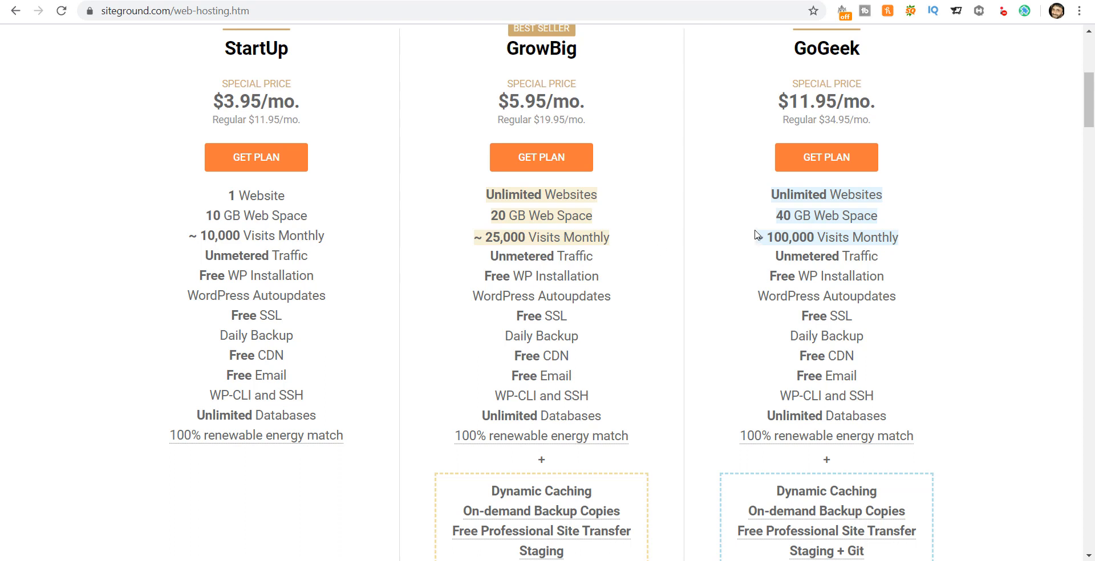
pyautogui.moveTo(771, 237); pyautogui.dragTo(903, 240)
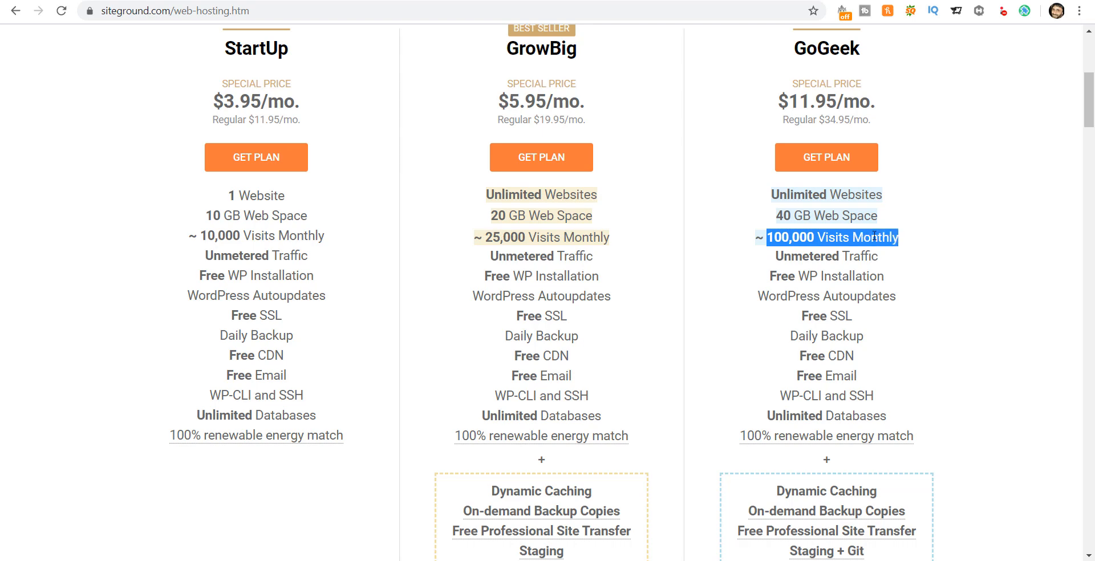
pyautogui.click(863, 238)
pyautogui.moveTo(779, 217); pyautogui.dragTo(888, 218)
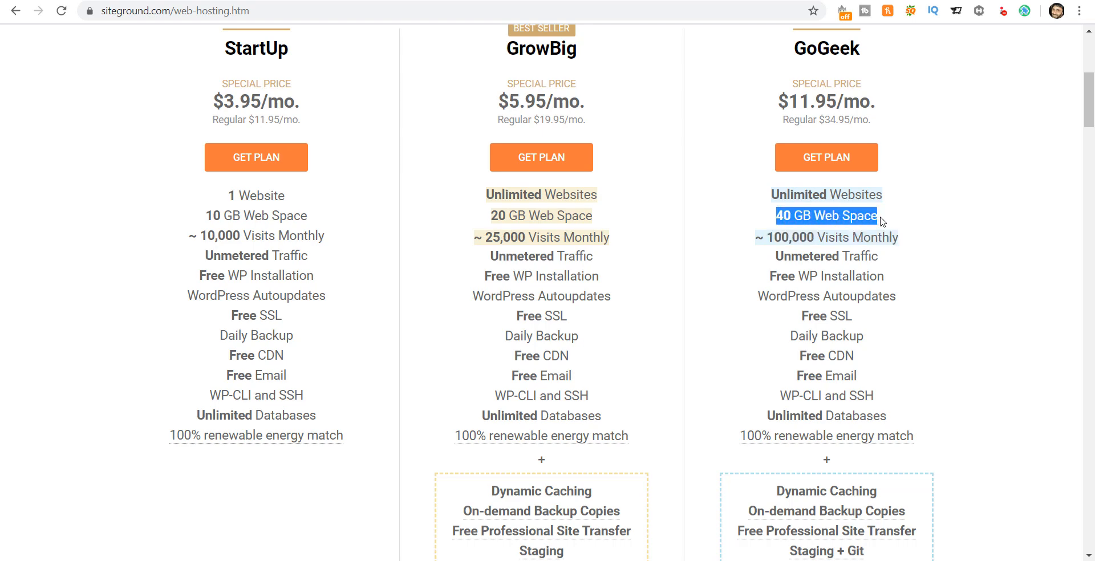
pyautogui.click(512, 214)
pyautogui.moveTo(492, 221); pyautogui.dragTo(608, 223)
pyautogui.click(564, 236)
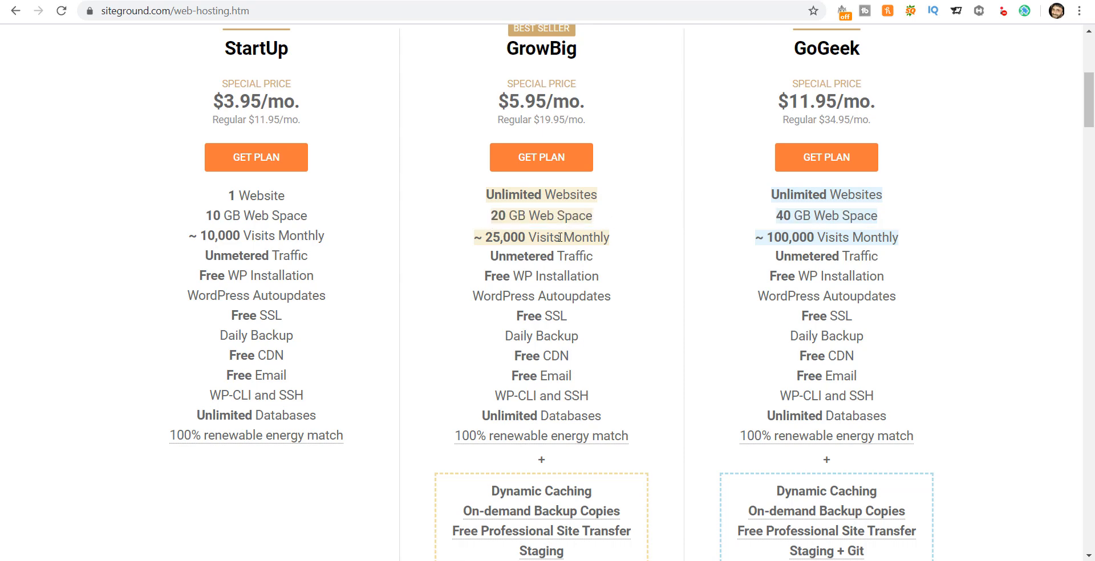
pyautogui.tripleClick(522, 317)
pyautogui.moveTo(227, 316); pyautogui.dragTo(296, 318)
pyautogui.click(520, 312)
pyautogui.scroll(-1, 726, 331)
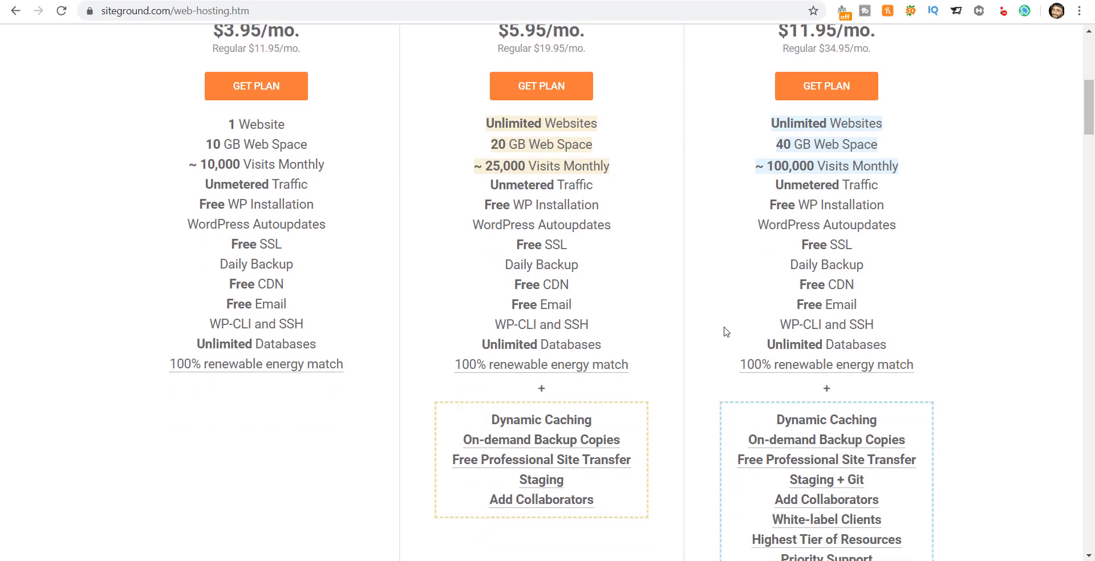
pyautogui.scroll(-1, 724, 327)
pyautogui.scroll(3, 724, 319)
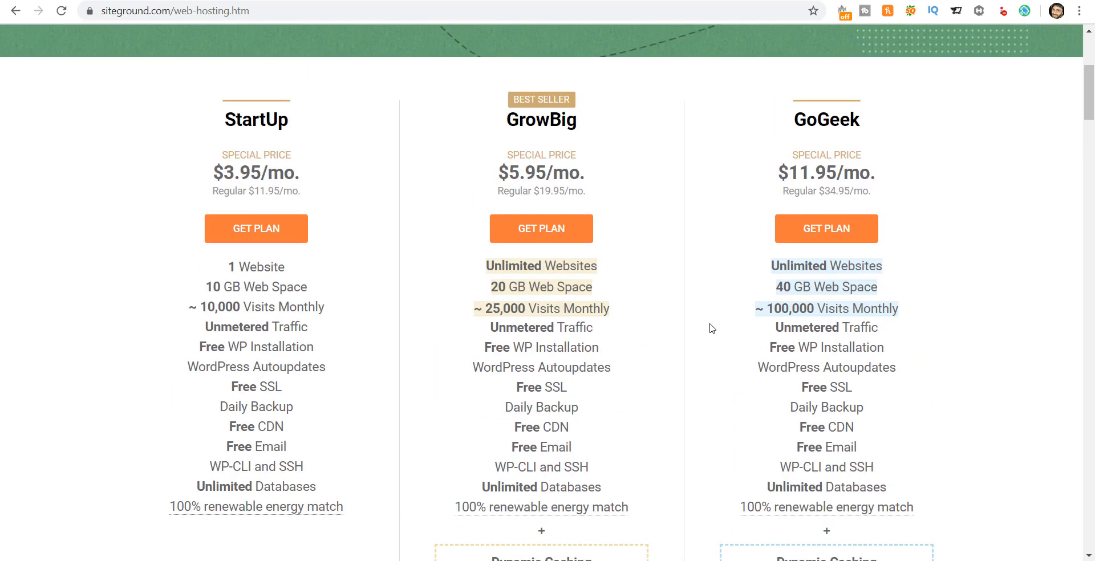
# Step: Flip between the Bluehost, TMDHosting and SiteGround tabs to compare their hosting plans
pyautogui.click(308, 1)
pyautogui.click(342, 1)
pyautogui.click(240, 0)
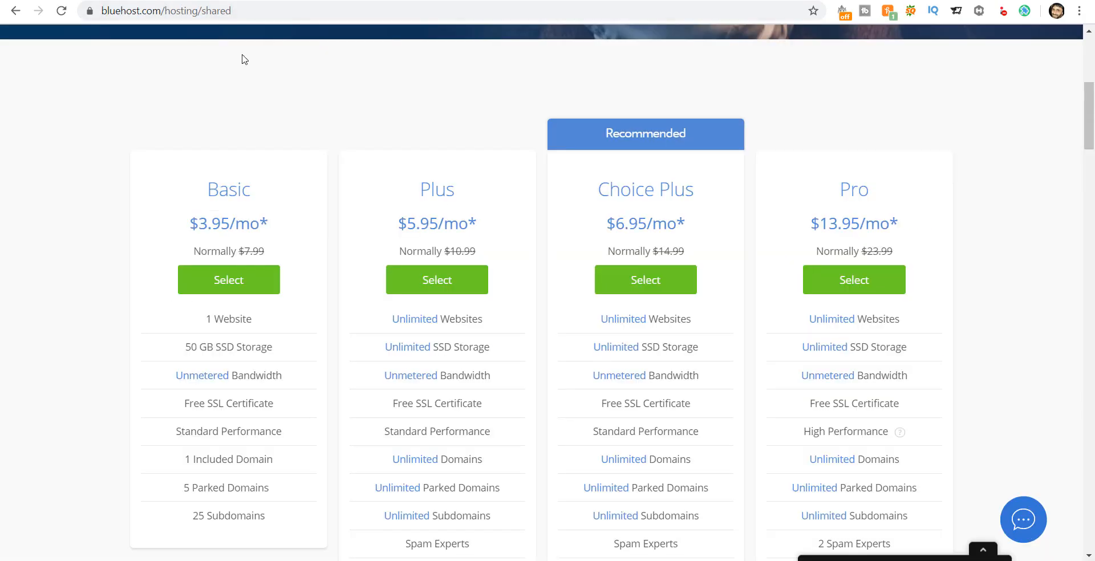
pyautogui.click(297, 1)
pyautogui.click(228, 1)
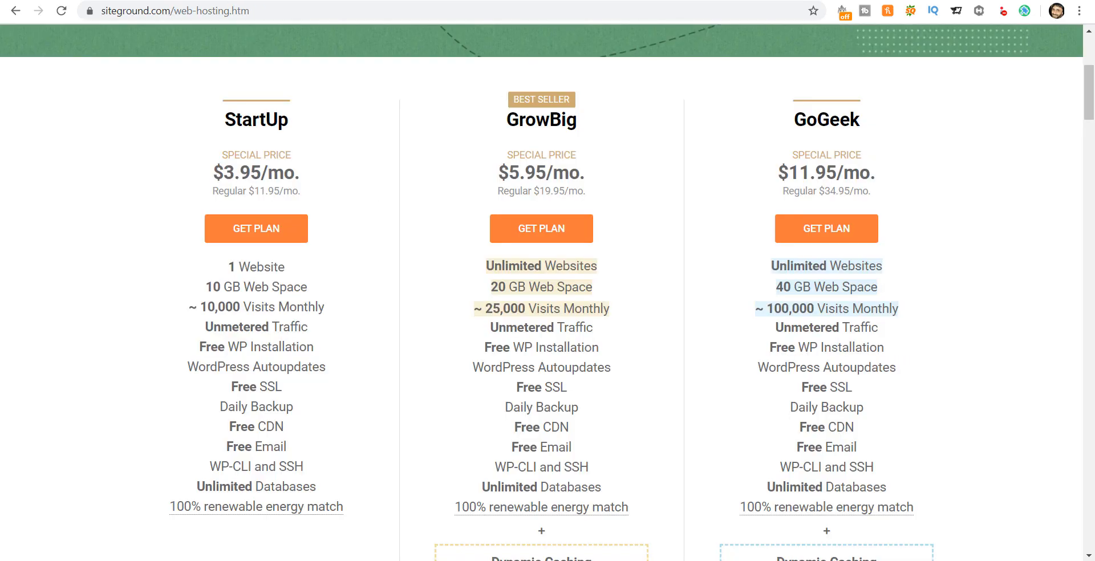
pyautogui.click(405, 1)
# Step: Highlight TMDHosting's Unlimited SSD Space feature, then return to the SiteGround plans
pyautogui.scroll(3, 512, 222)
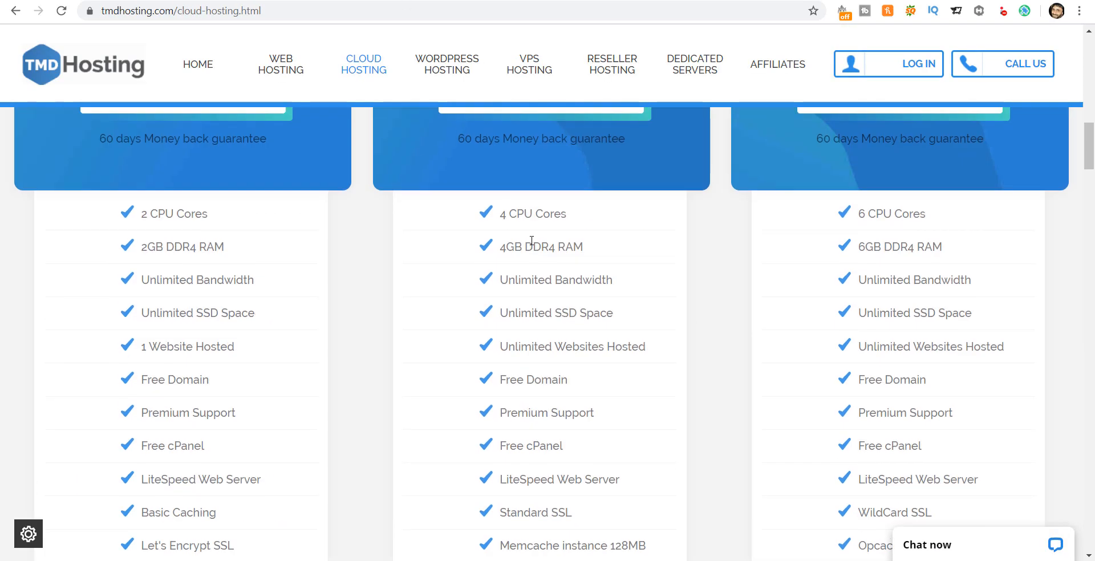
pyautogui.moveTo(553, 317); pyautogui.dragTo(618, 313)
pyautogui.click(590, 312)
pyautogui.click(554, 3)
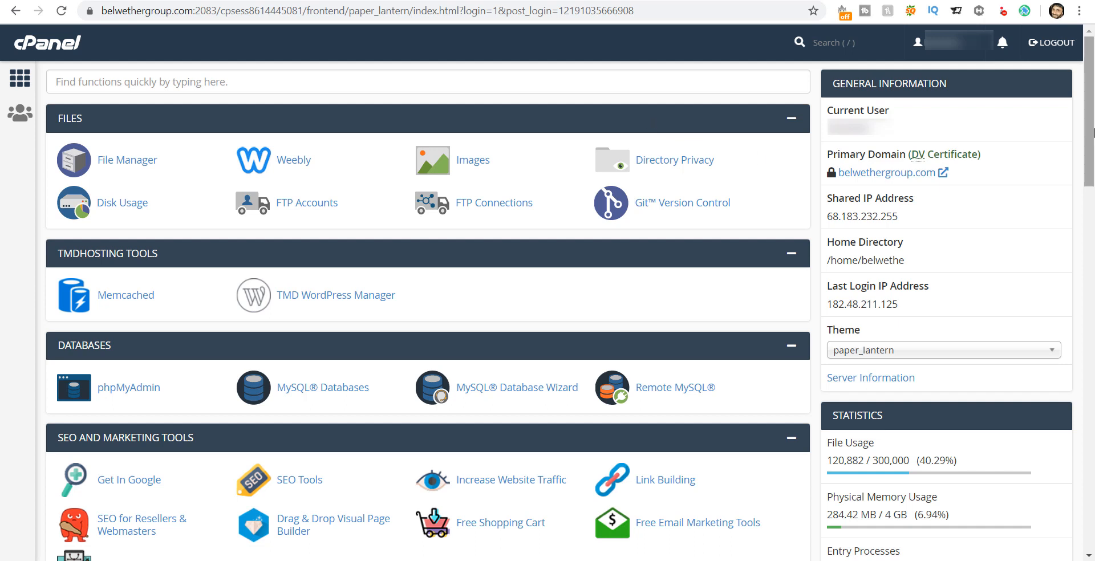
# Step: Scroll the cPanel home page down to the Security section with Let's Encrypt SSL
pyautogui.moveTo(1092, 134); pyautogui.dragTo(1092, 377)
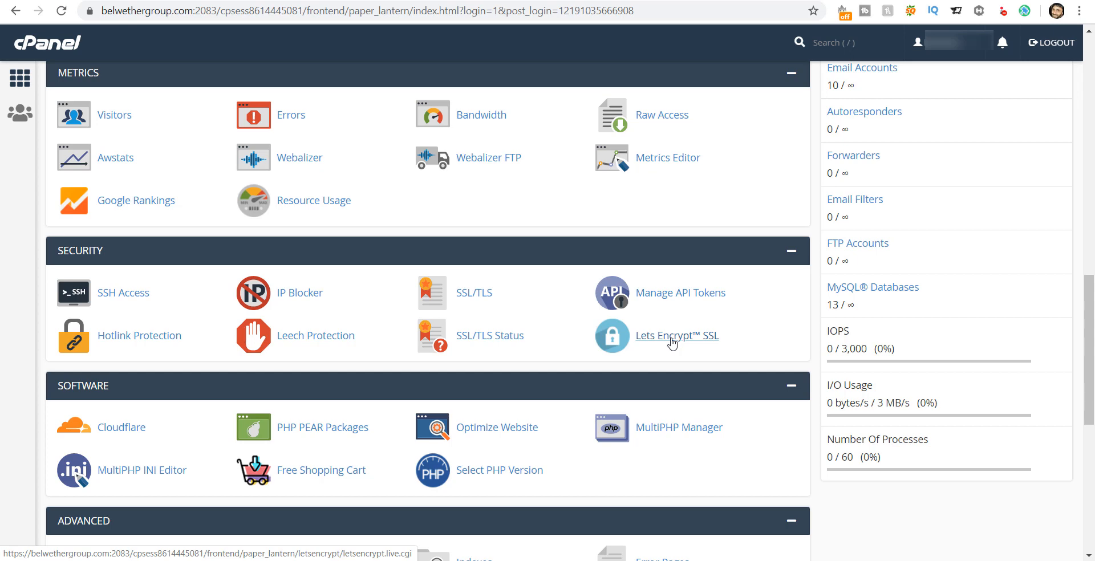
# Step: In Let's Encrypt SSL, start issuing a certificate for wpdemo.belwethergroup.com from the second domain page
pyautogui.click(671, 340)
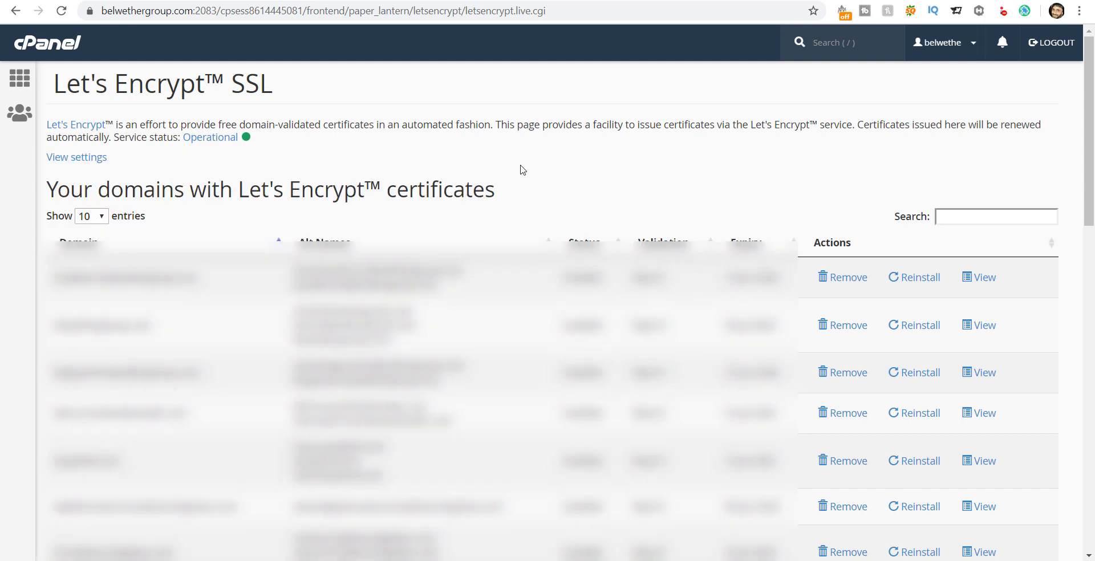
pyautogui.moveTo(1085, 160); pyautogui.dragTo(1093, 464)
pyautogui.click(1000, 420)
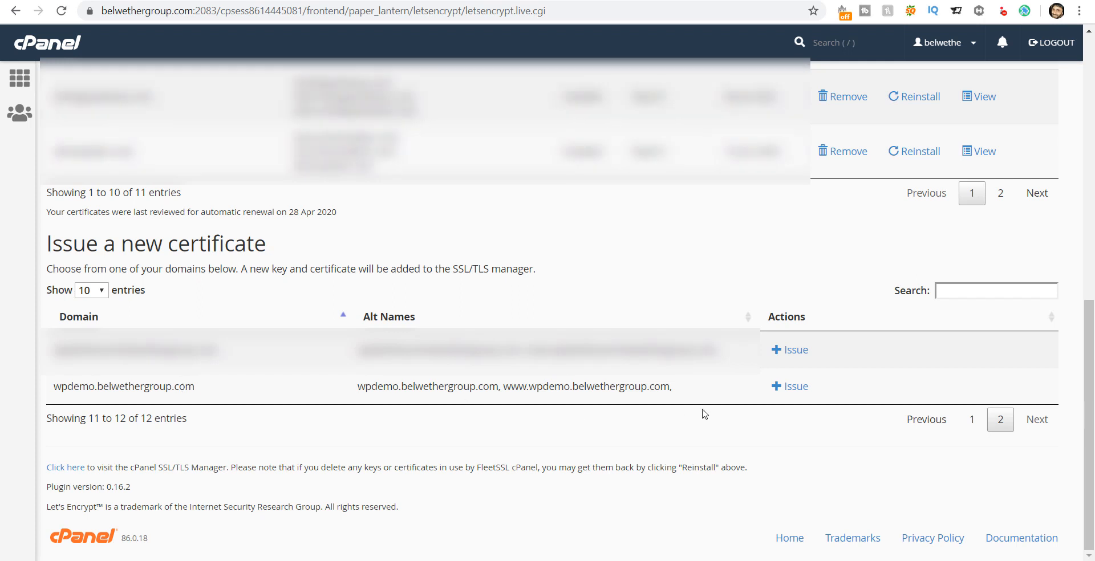
pyautogui.click(793, 389)
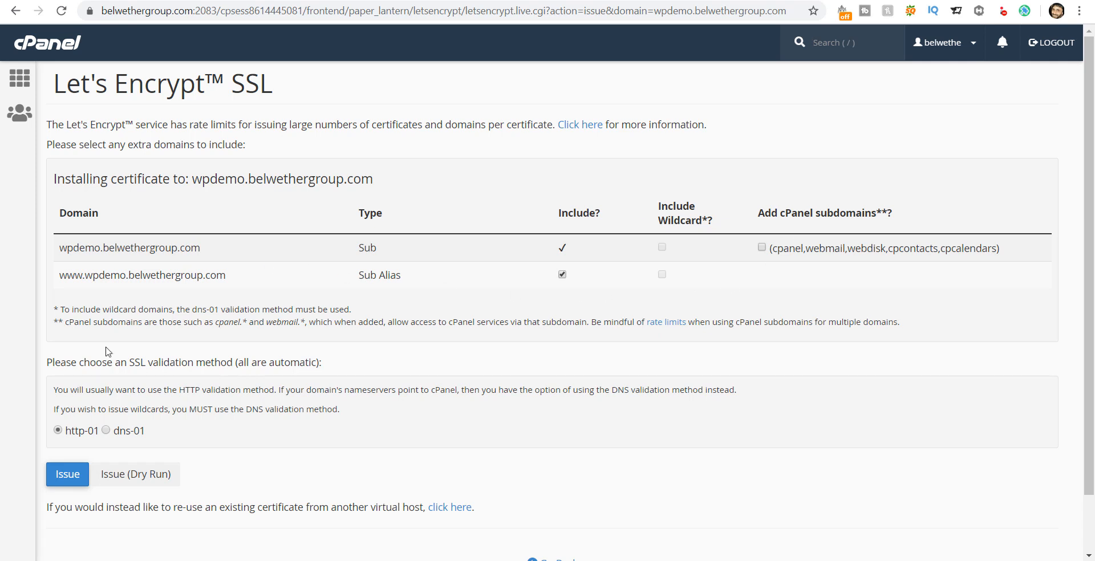
# Step: Issue a Let's Encrypt certificate for wpdemo.belwethergroup.com and its www alias via http-01, then return to the list
pyautogui.click(66, 478)
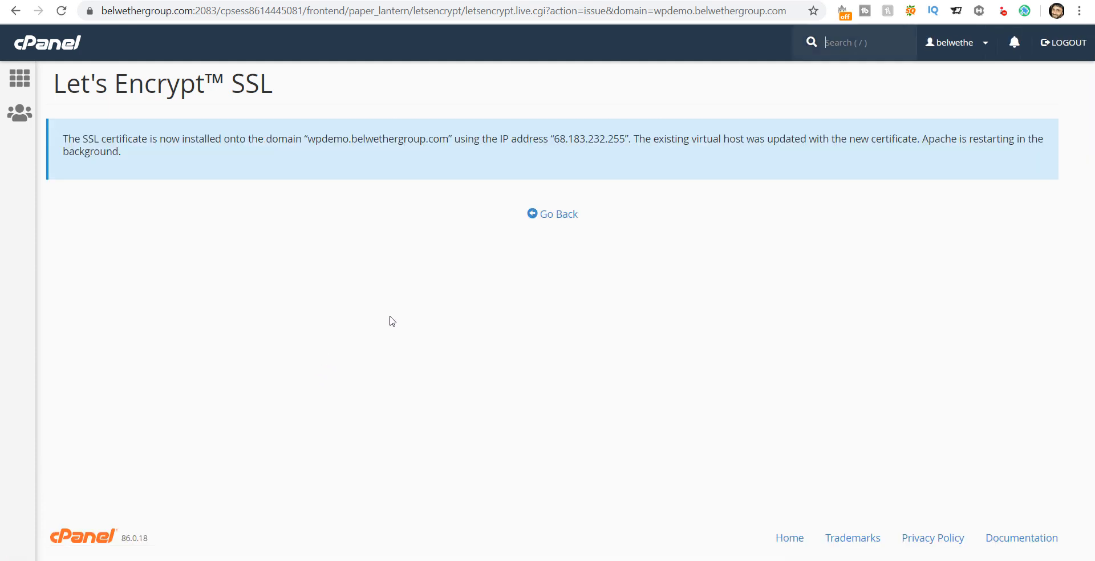
pyautogui.click(559, 215)
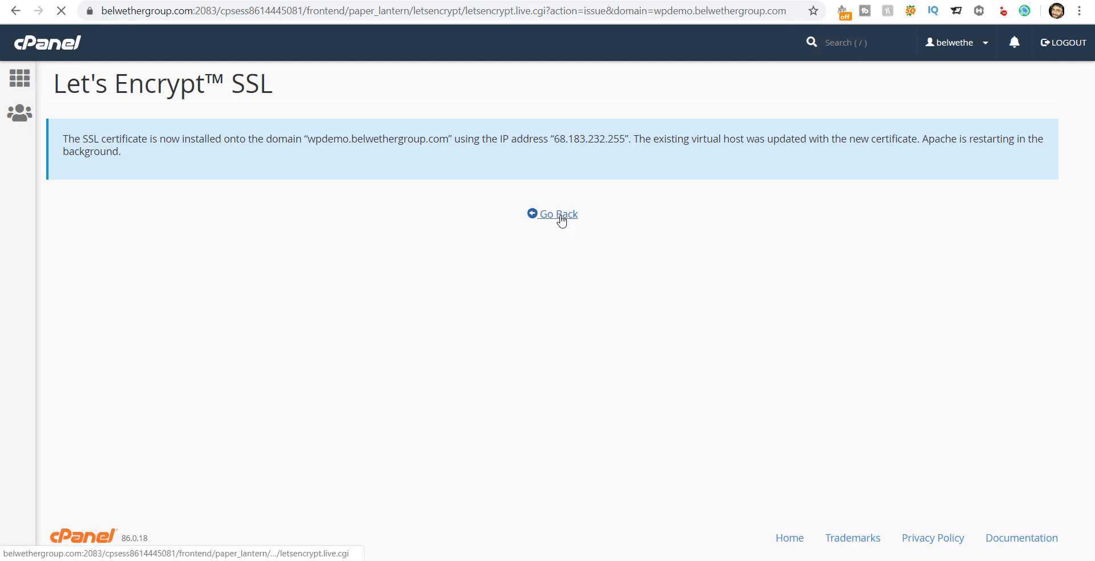
# Step: From the cPanel home page, open WordPress in Softaculous Apps Installer (version 5.4.1)
pyautogui.click(66, 48)
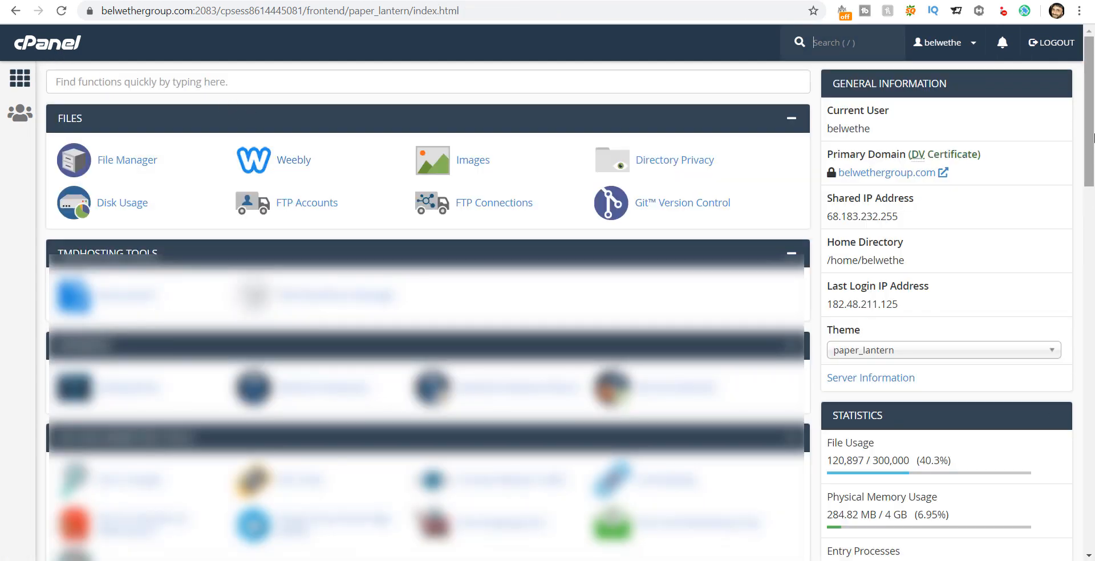
pyautogui.scroll(-1, 1093, 153)
pyautogui.moveTo(1094, 153); pyautogui.dragTo(1093, 510)
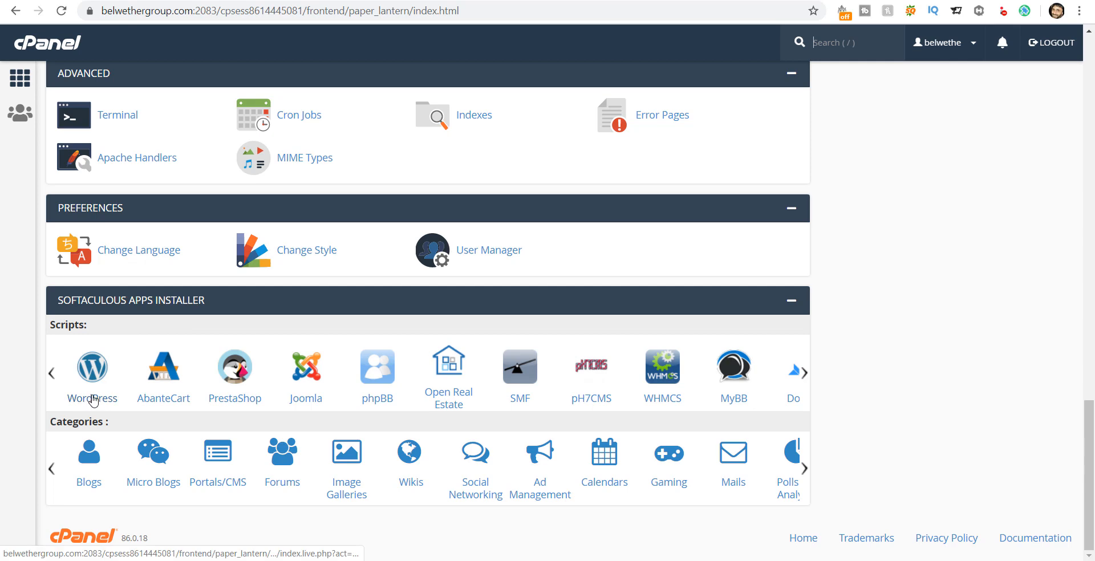
pyautogui.click(93, 400)
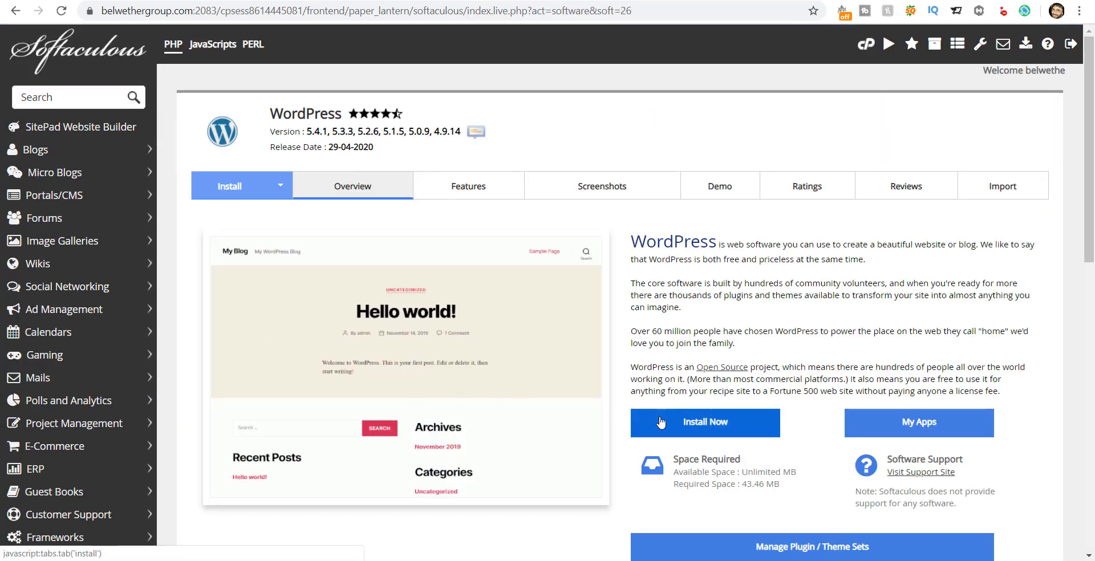
pyautogui.click(706, 422)
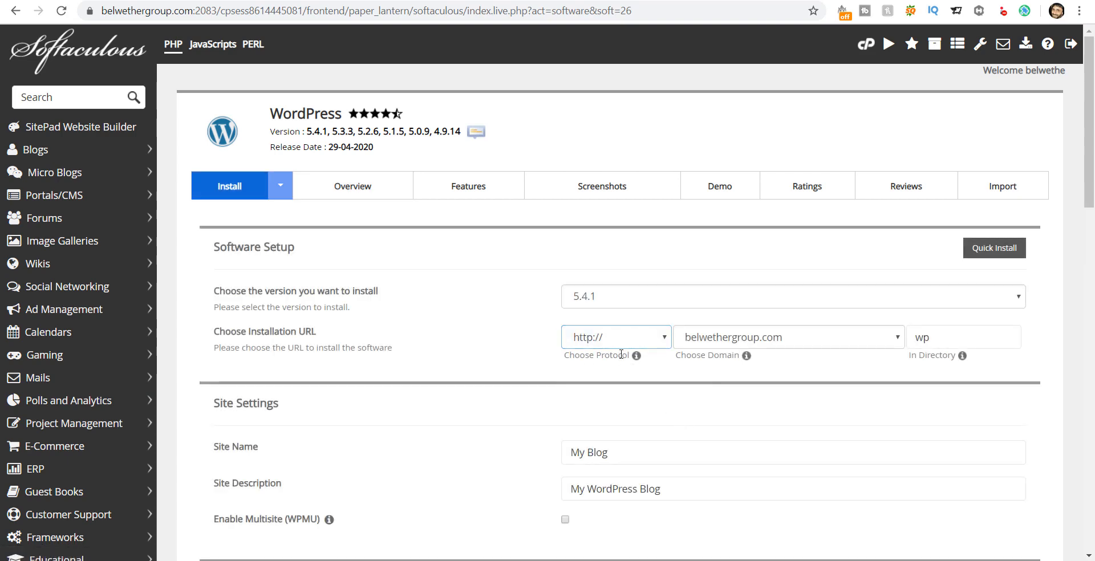
pyautogui.press('Down')
pyautogui.click(737, 338)
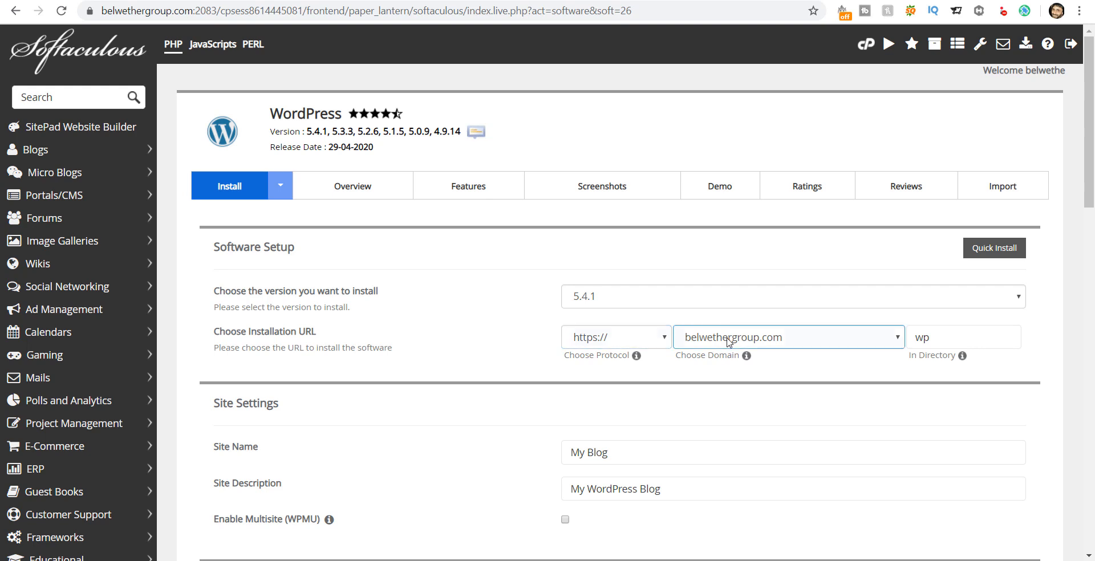
pyautogui.click(736, 340)
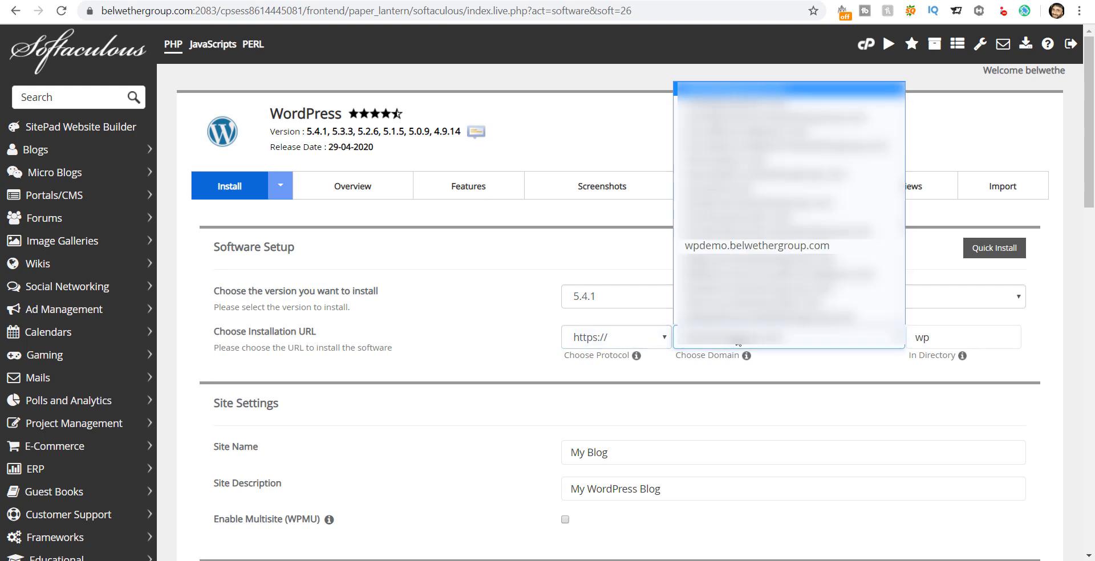
pyautogui.press('w')
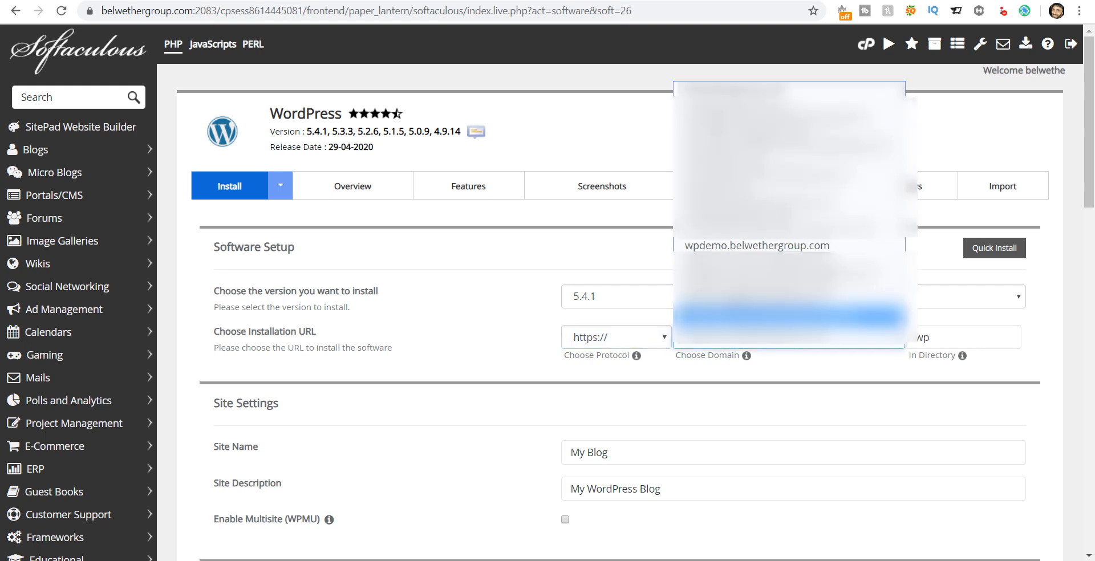
pyautogui.click(733, 249)
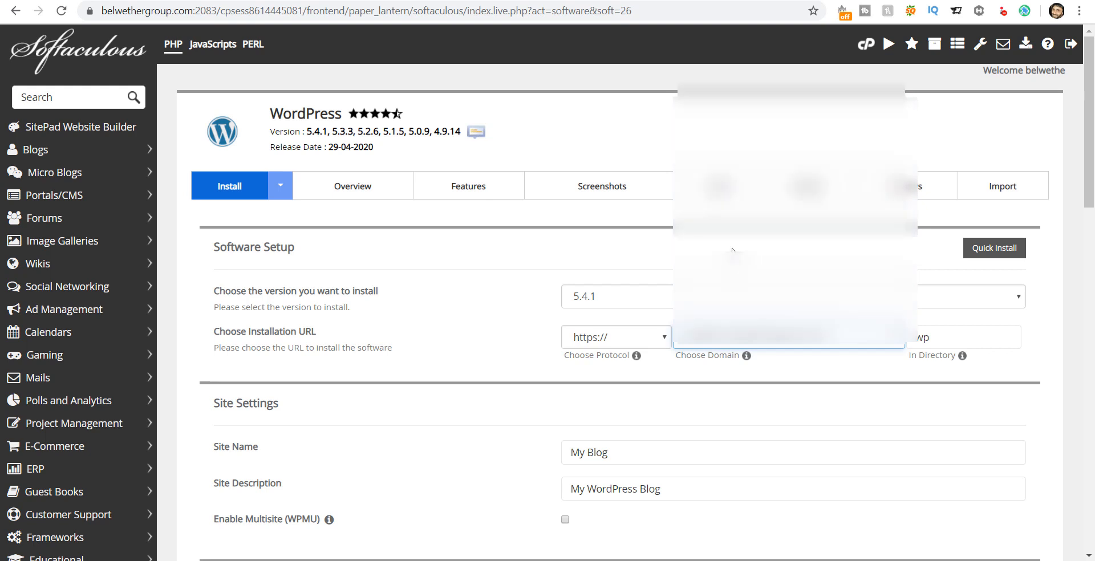
pyautogui.click(637, 342)
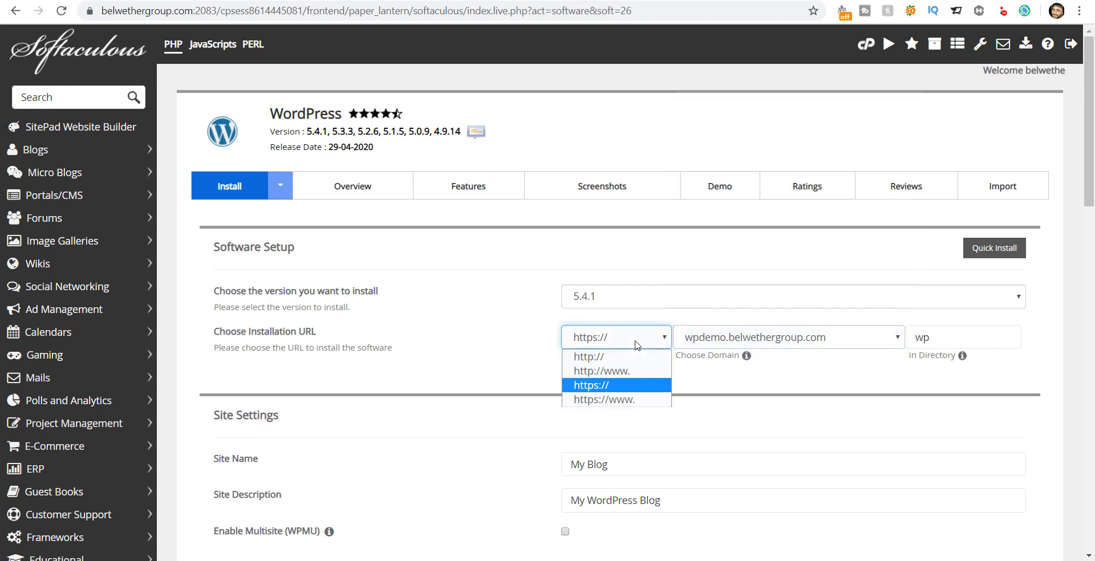
pyautogui.click(612, 402)
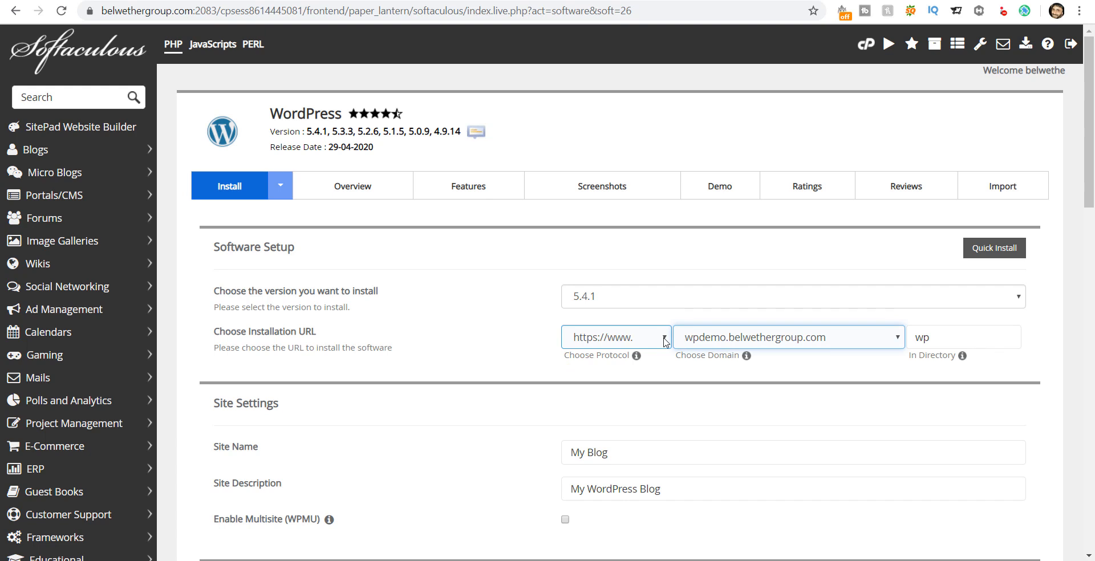
# Step: Clear 'wp' from In Directory so WordPress installs at the domain root
pyautogui.press('Tab')
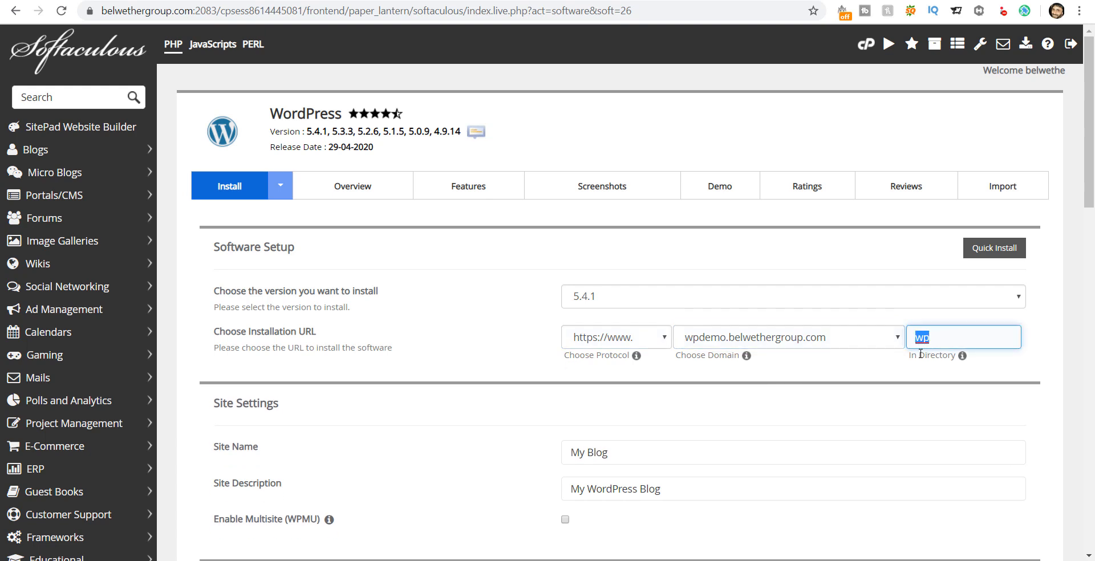
pyautogui.click(939, 337)
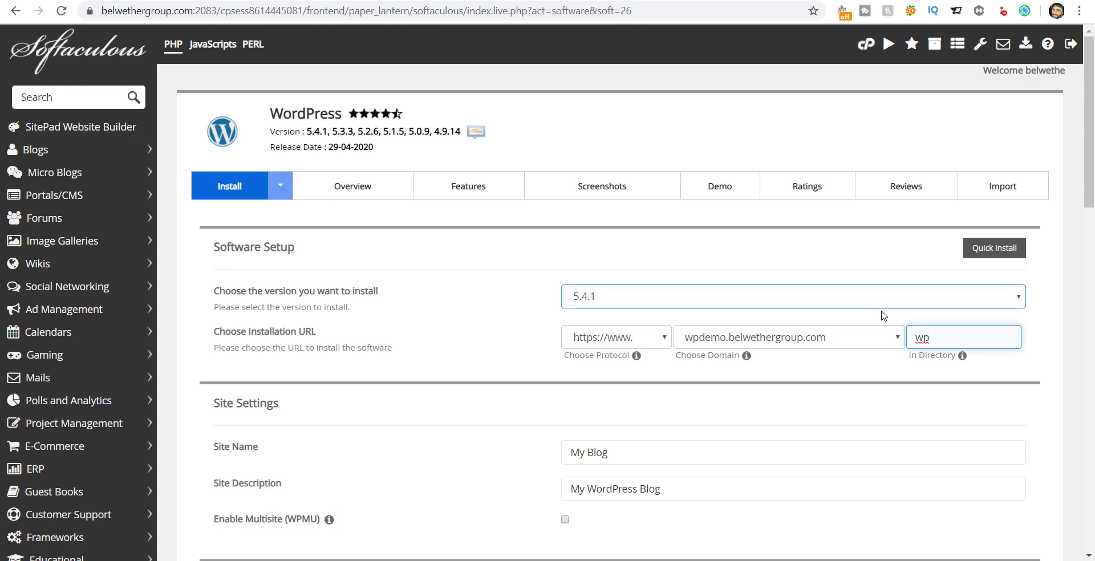
pyautogui.press('BackSpace')
pyautogui.press('BackSpace')
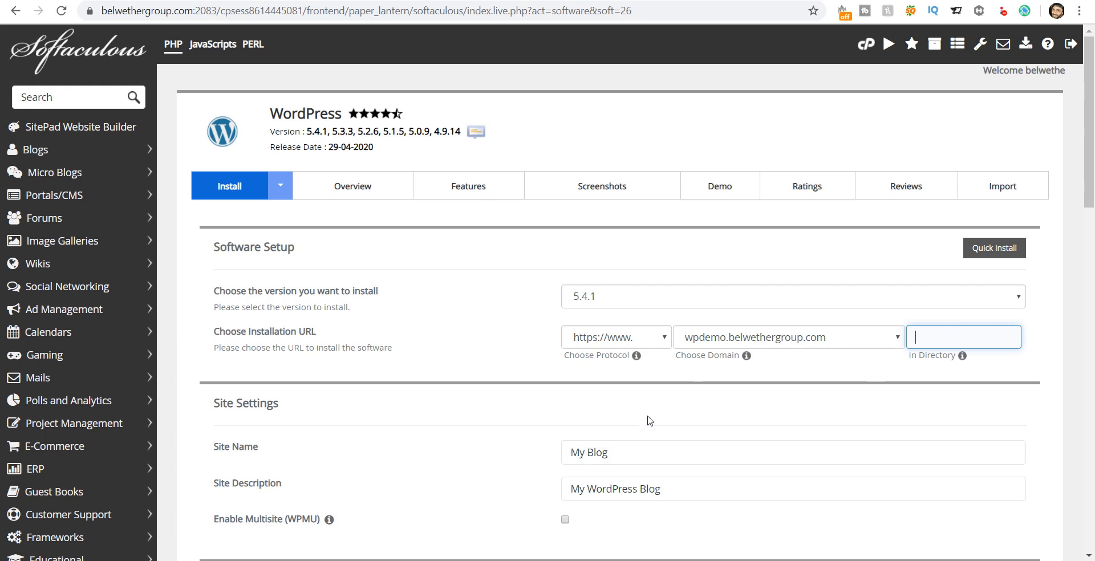
# Step: Replace Site Name 'My Blog' with 'Demo Site' and set Site Description to 'My First Demo Site'
pyautogui.click(649, 451)
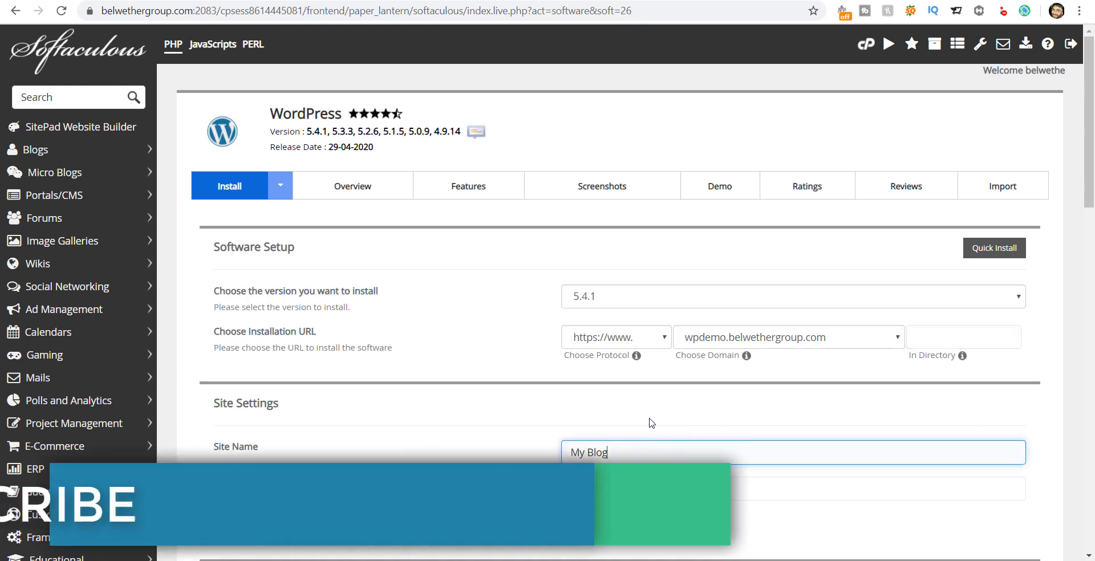
pyautogui.scroll(-2, 652, 422)
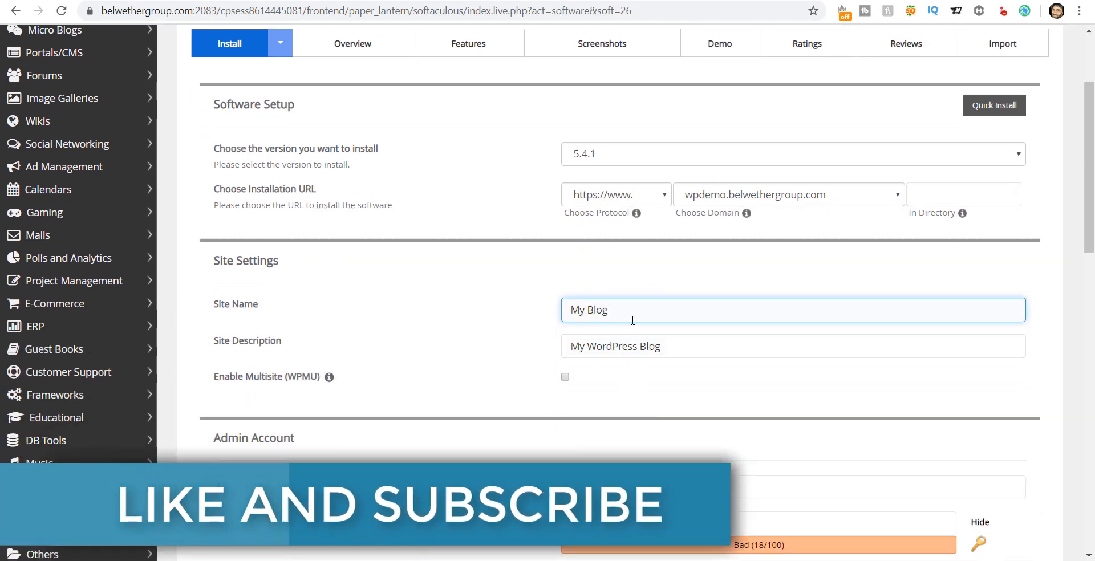
pyautogui.tripleClick(632, 310)
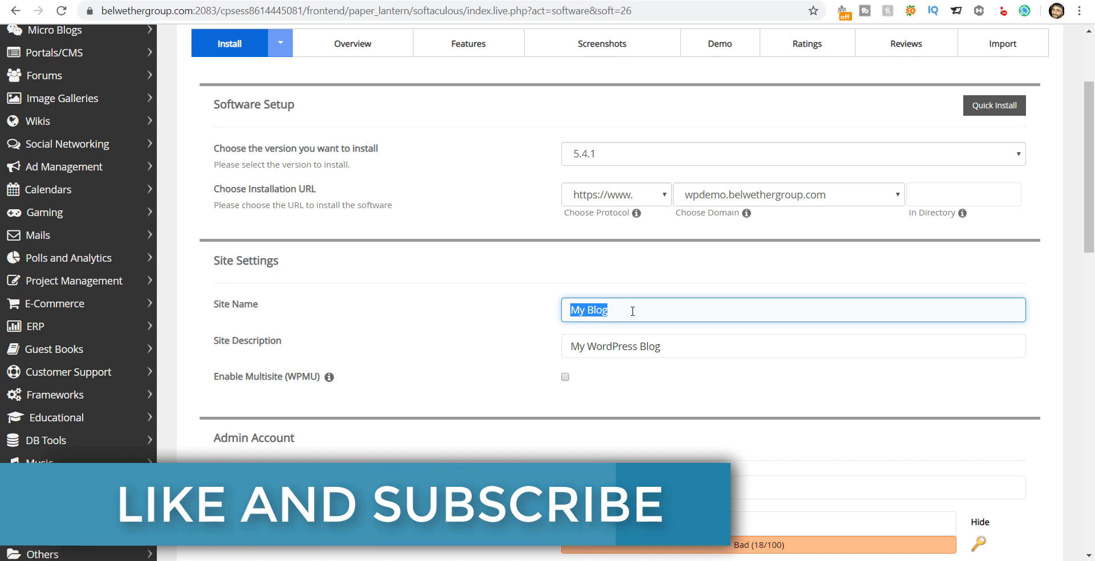
pyautogui.write('Dem')
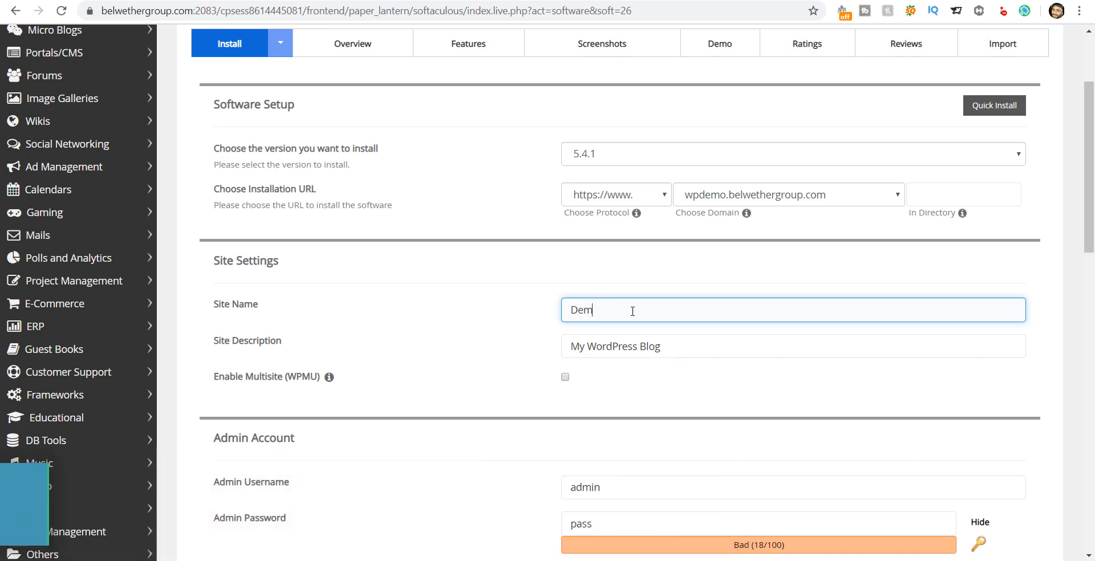
pyautogui.write('o Site')
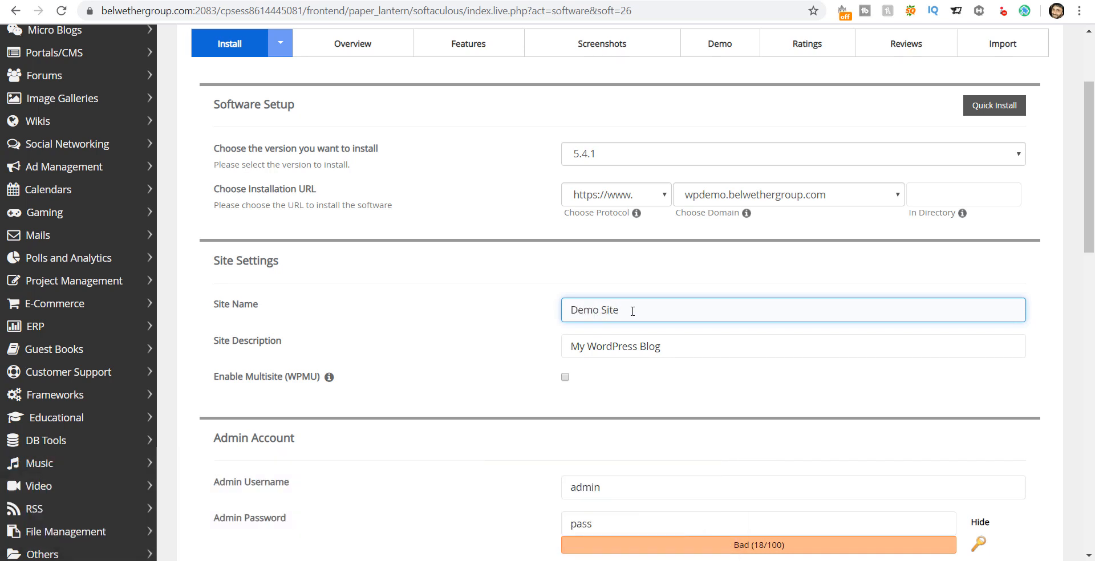
pyautogui.press('Tab')
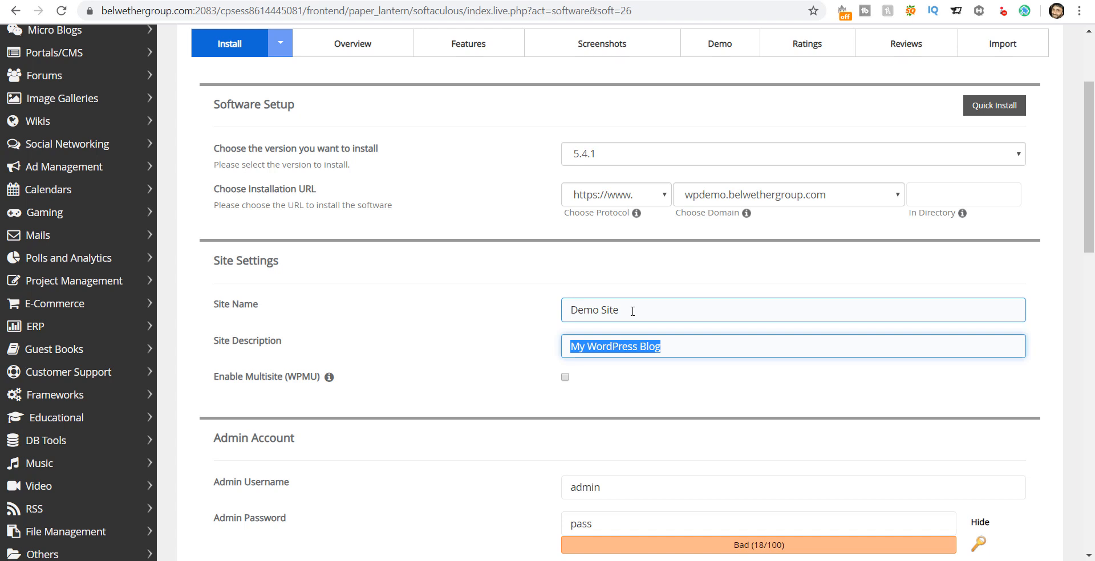
pyautogui.write('My Fi')
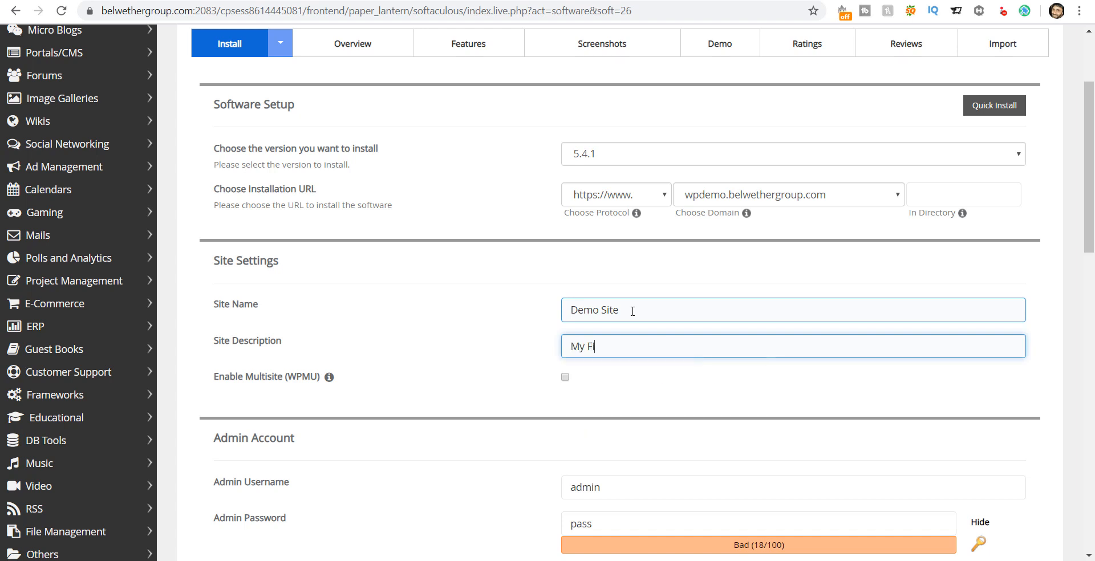
pyautogui.write('rst Demo Site')
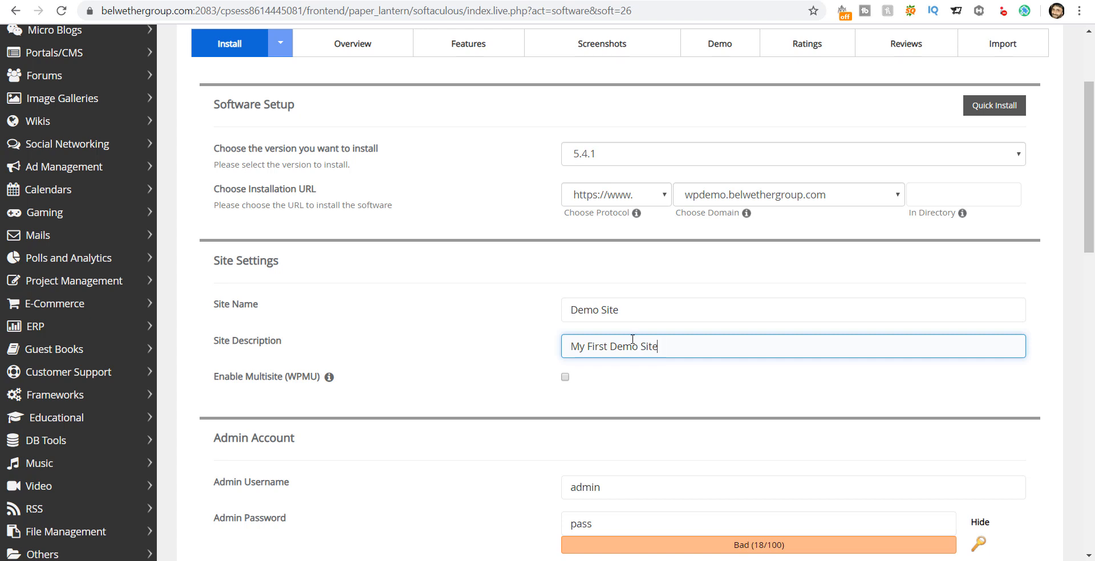
pyautogui.scroll(-4, 632, 339)
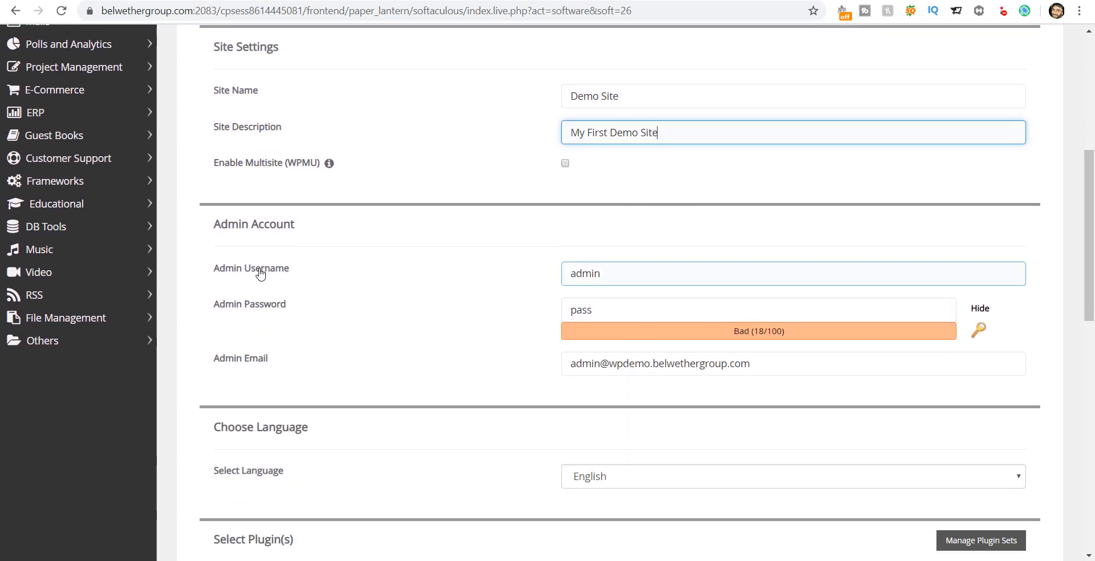
# Step: Set the admin username to 'admin' and replace the default admin password with a new one
pyautogui.click(619, 273)
pyautogui.hotkey('ctrl', 'a')
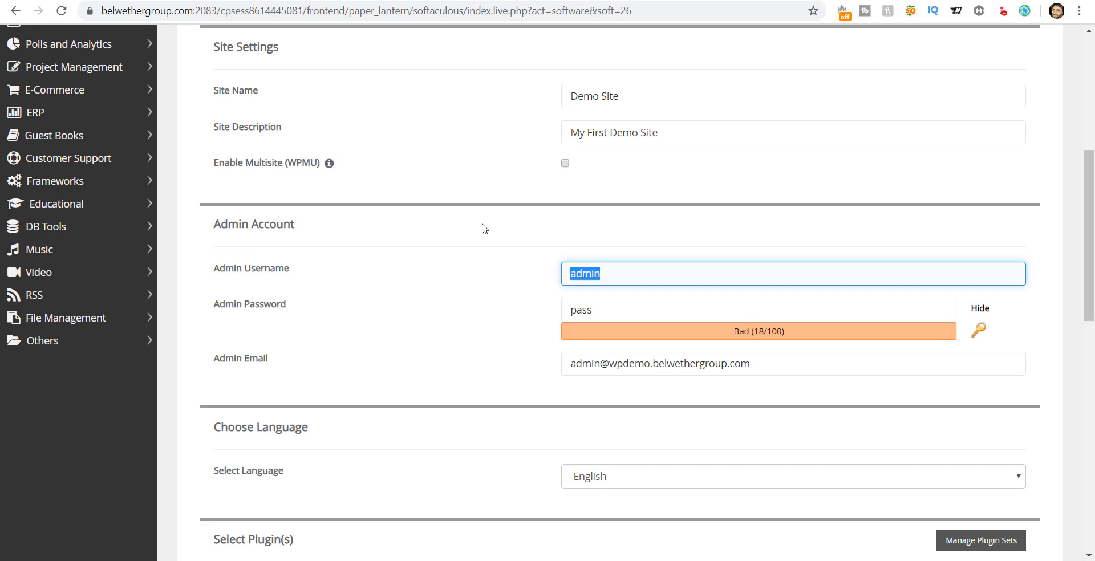
pyautogui.write('admin')
pyautogui.press('Tab')
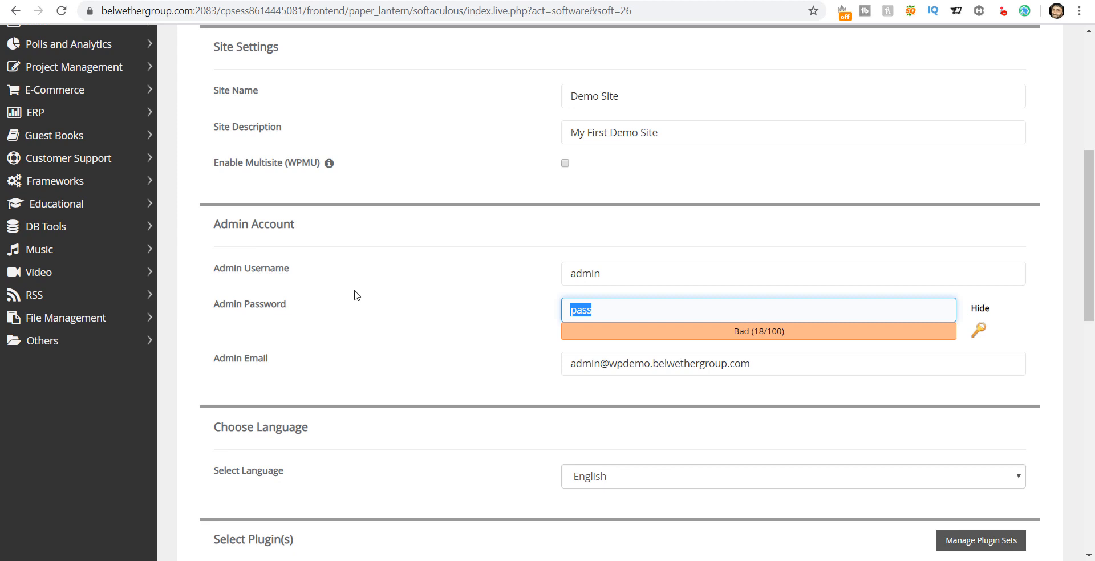
pyautogui.click(977, 311)
pyautogui.click(978, 309)
pyautogui.doubleClick(647, 310)
pyautogui.write('•••••••••')
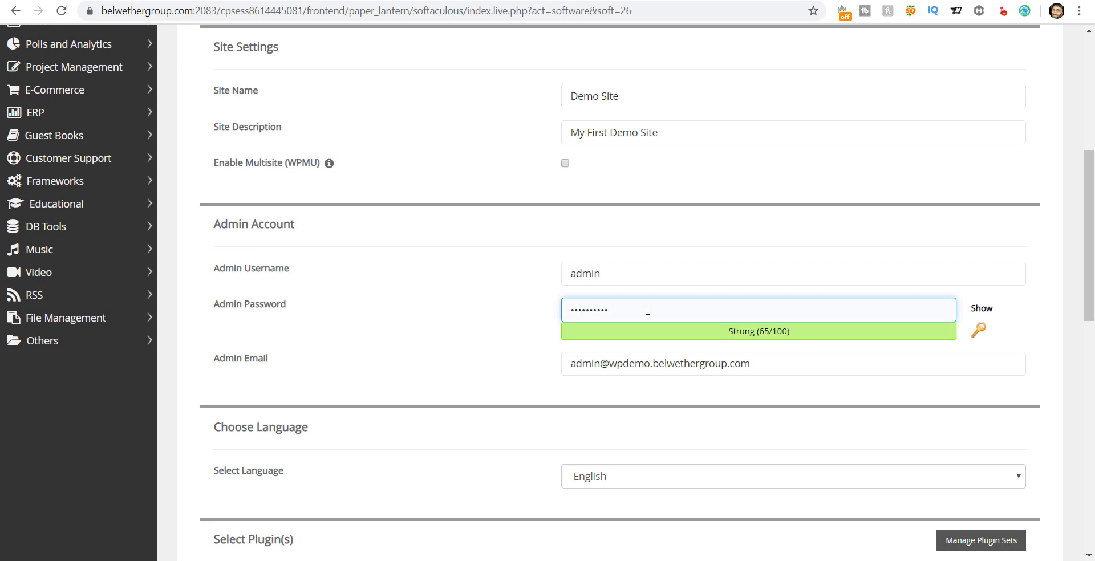
# Step: Replace the default admin e-mail with the site owner's e-mail address
pyautogui.click(766, 365)
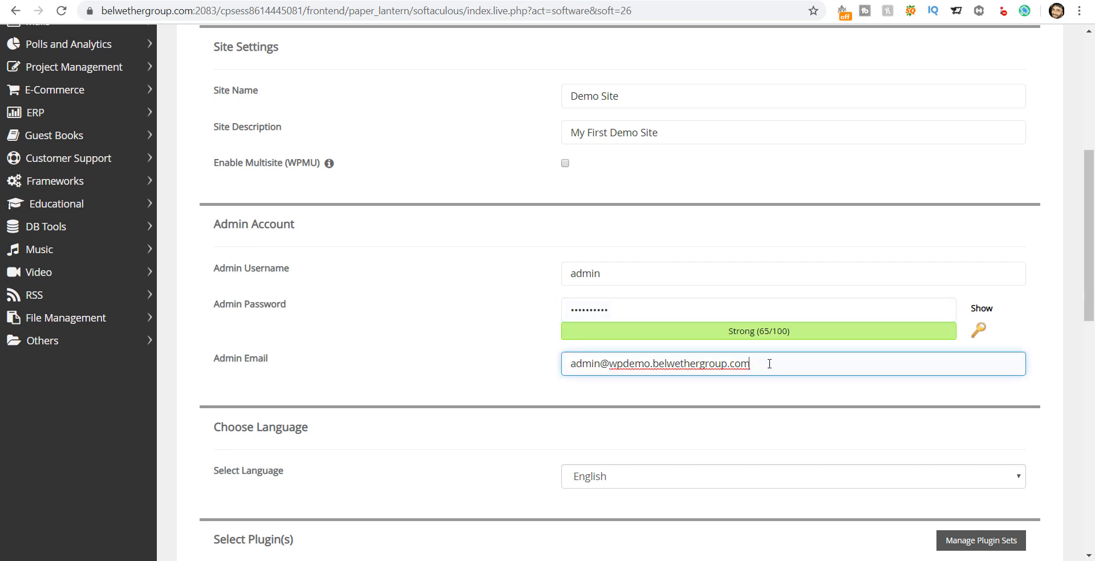
pyautogui.tripleClick(769, 364)
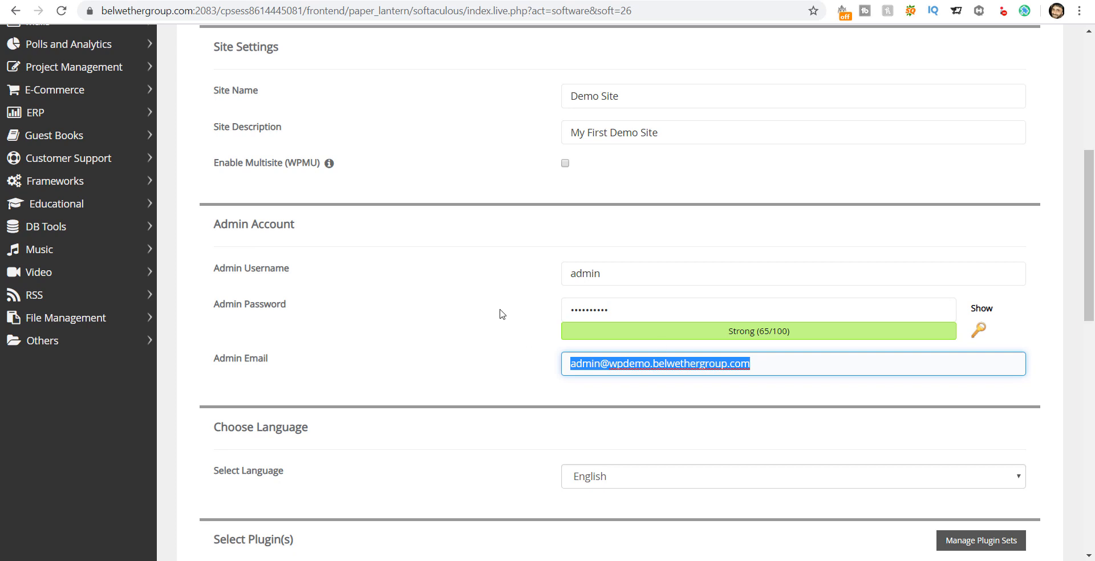
pyautogui.press('BackSpace')
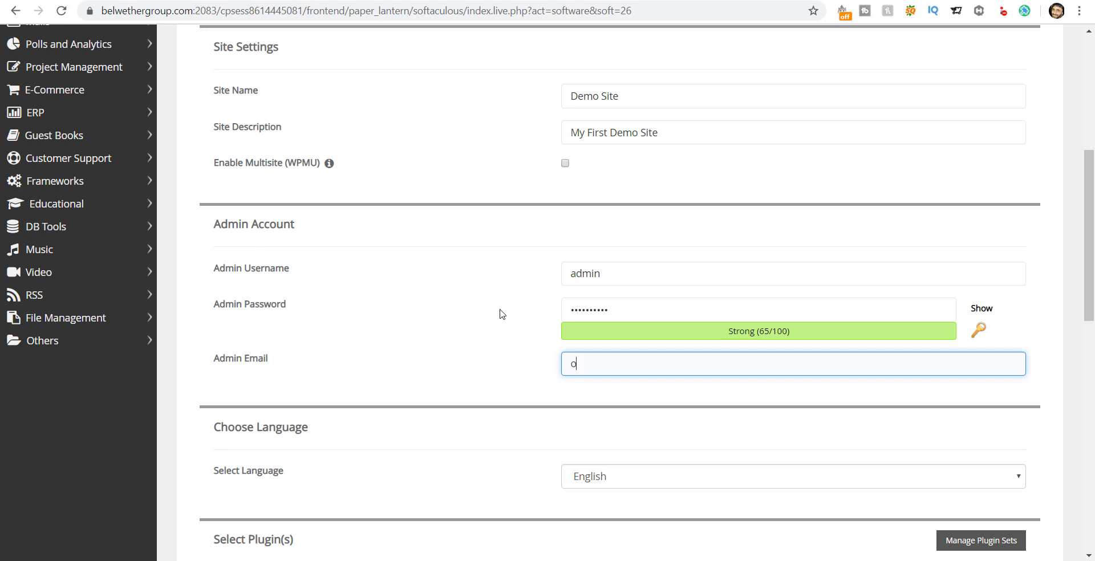
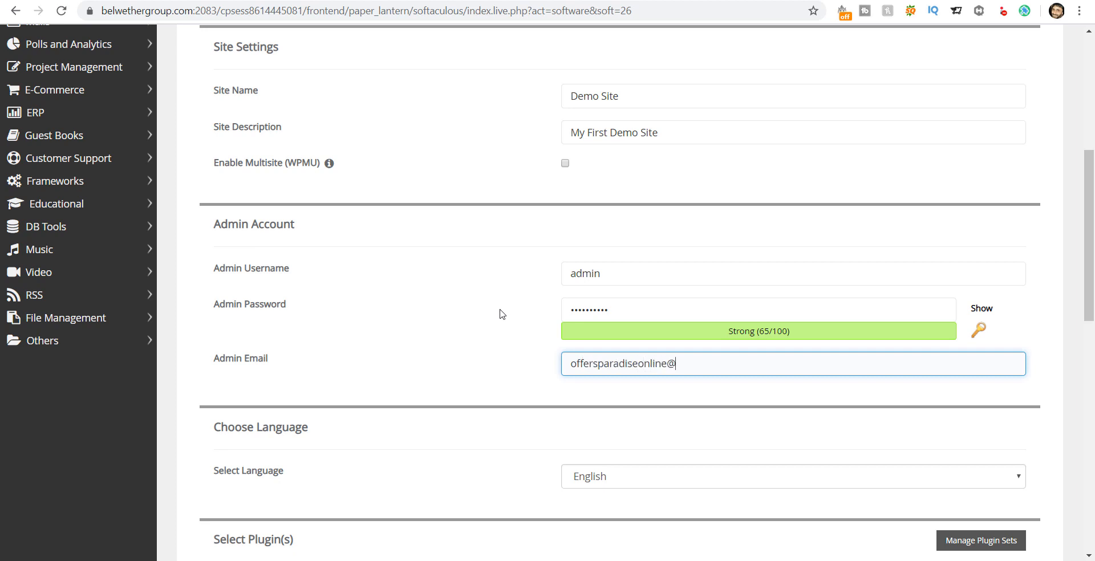
pyautogui.press('Tab')
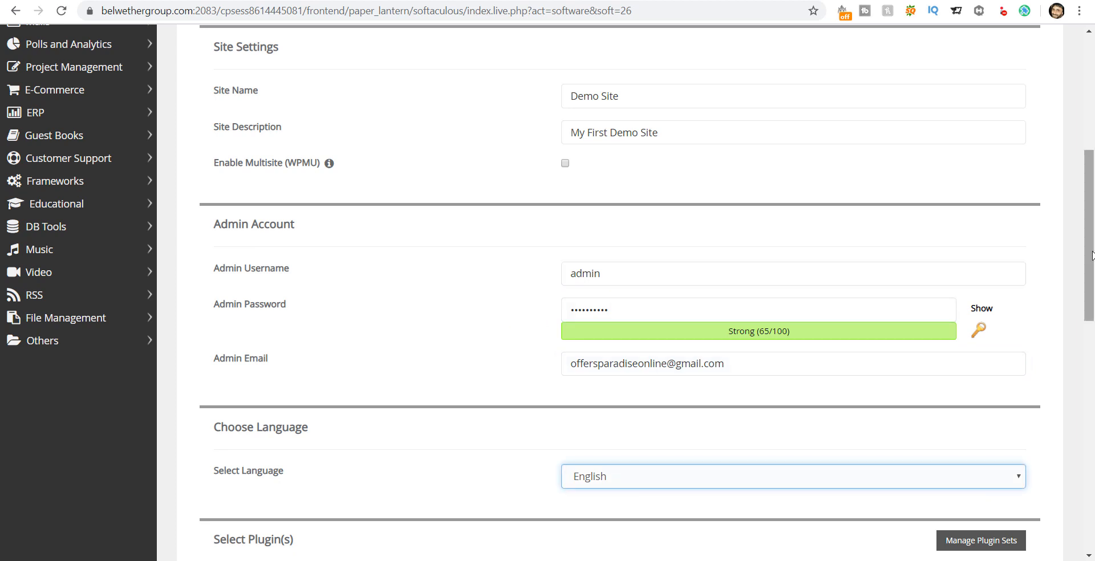
pyautogui.moveTo(1091, 255); pyautogui.dragTo(1092, 375)
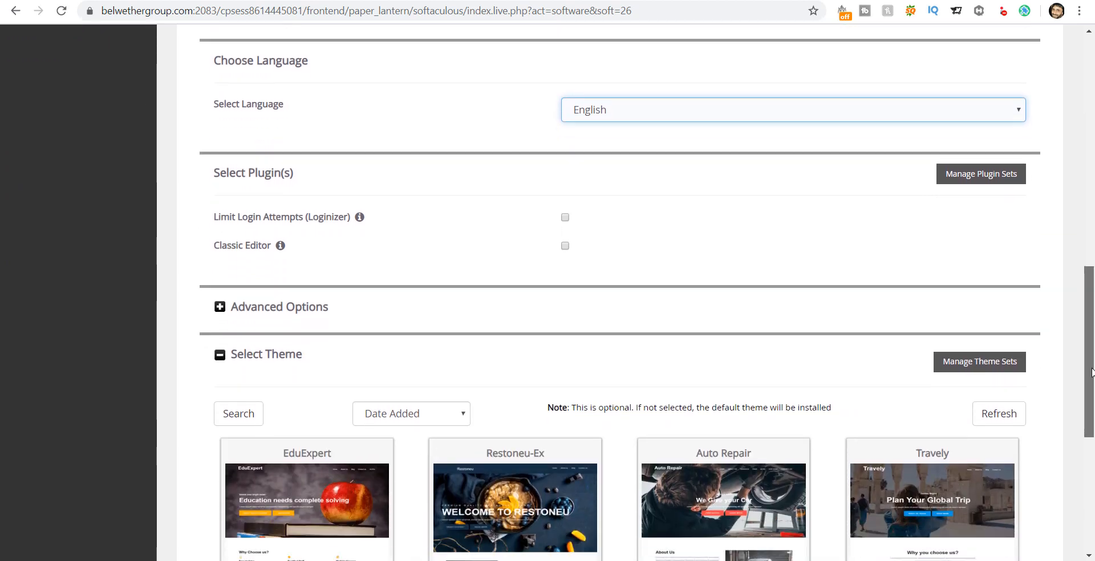
# Step: Keep English as the site language and launch the WordPress installation
pyautogui.click(740, 113)
pyautogui.click(740, 113)
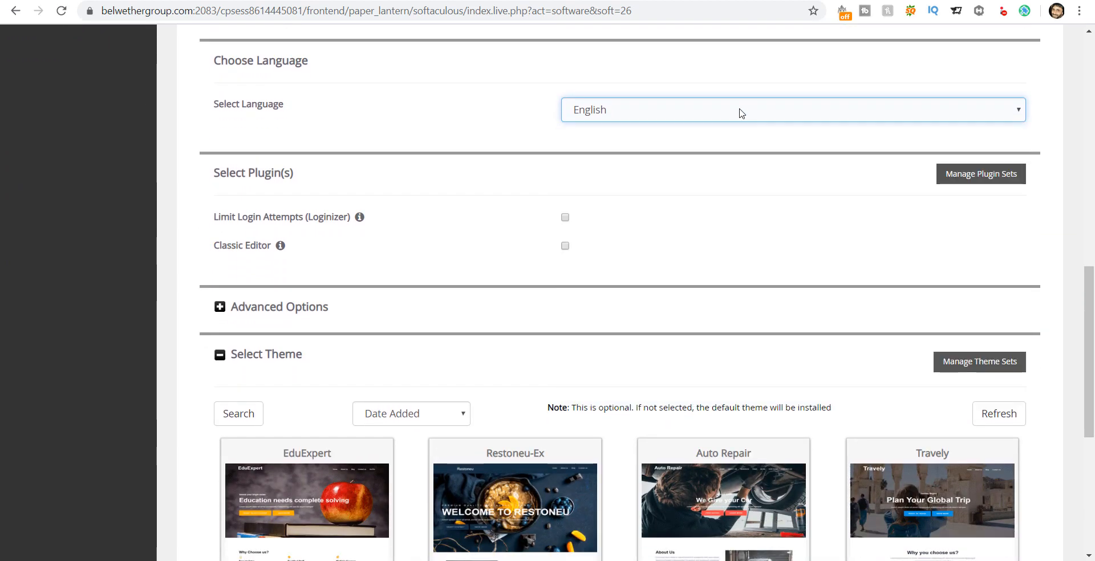
pyautogui.click(471, 105)
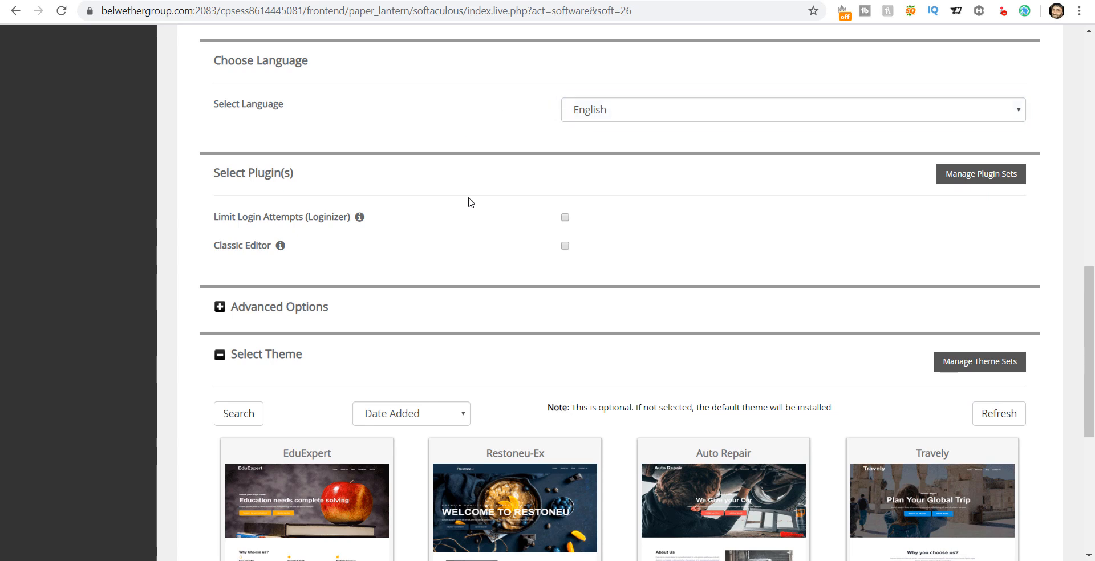
pyautogui.moveTo(1090, 272); pyautogui.dragTo(1093, 396)
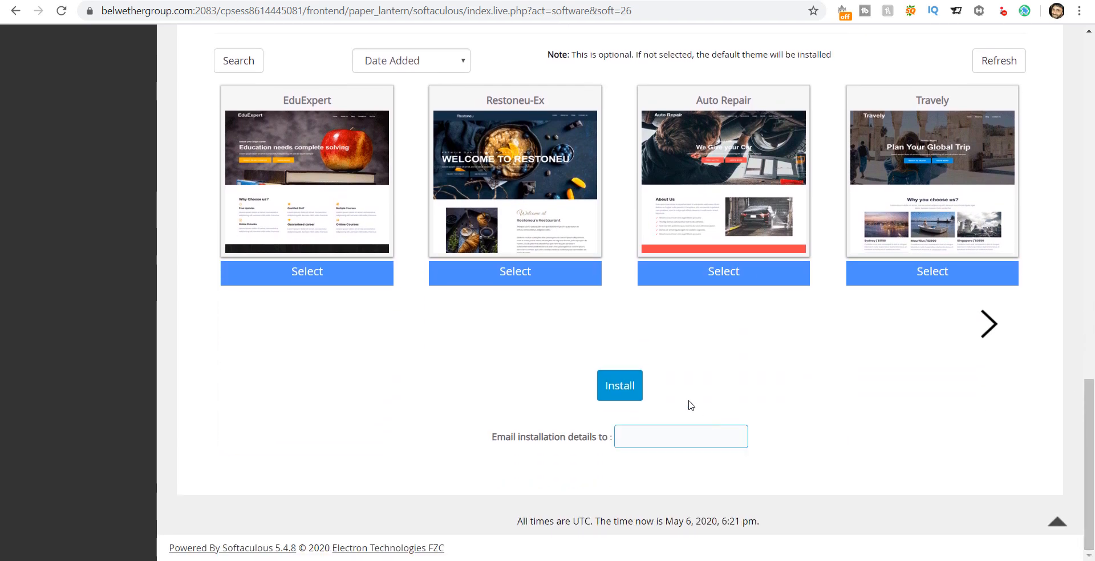
pyautogui.click(616, 393)
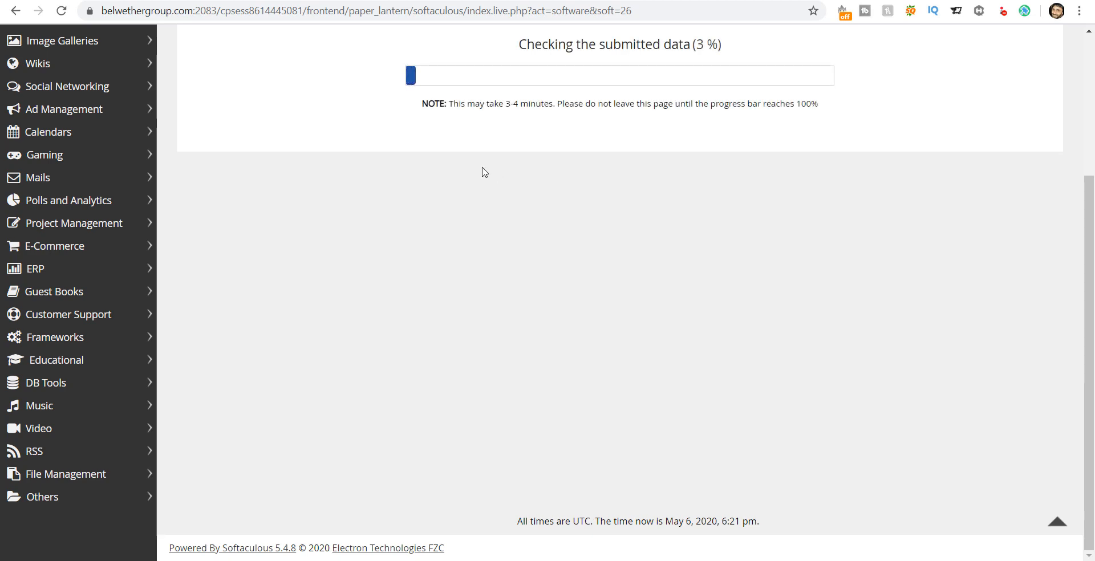
pyautogui.scroll(4, 483, 170)
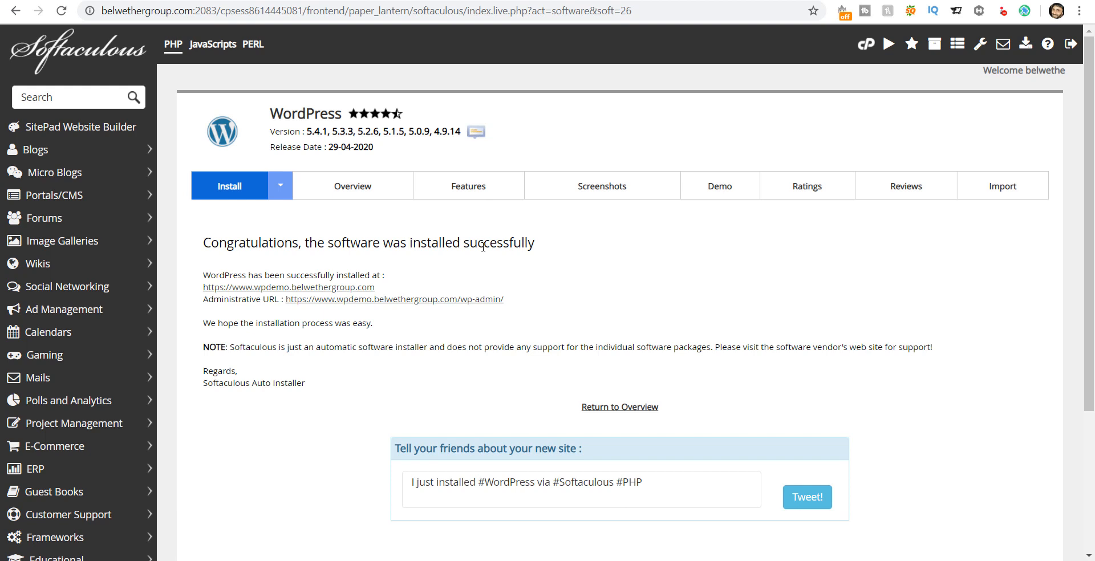
# Step: Open the newly installed site at wpdemo.belwethergroup.com from the success message link
pyautogui.click(278, 293)
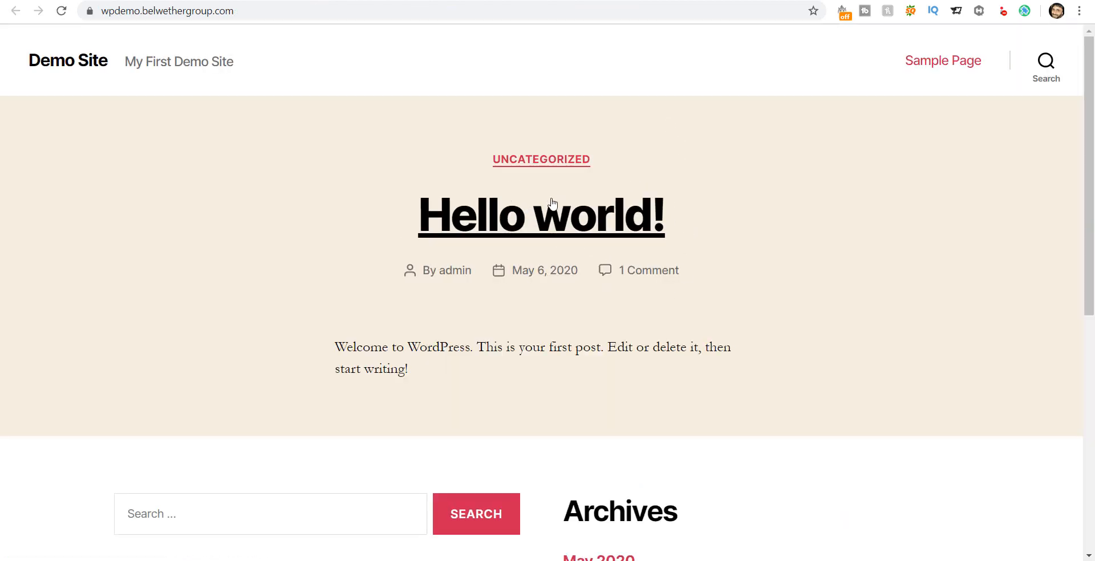
# Step: Browse Demo Site's Hello world! page, then open its admin Dashboard via the Administrative URL
pyautogui.scroll(-6, 692, 234)
pyautogui.scroll(-2, 691, 241)
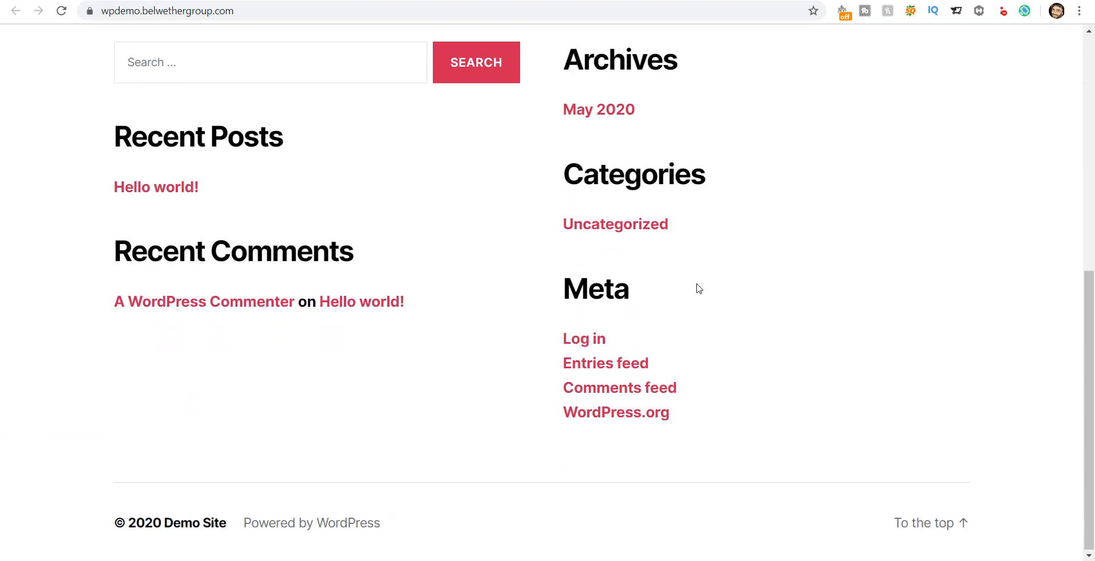
pyautogui.scroll(8, 694, 288)
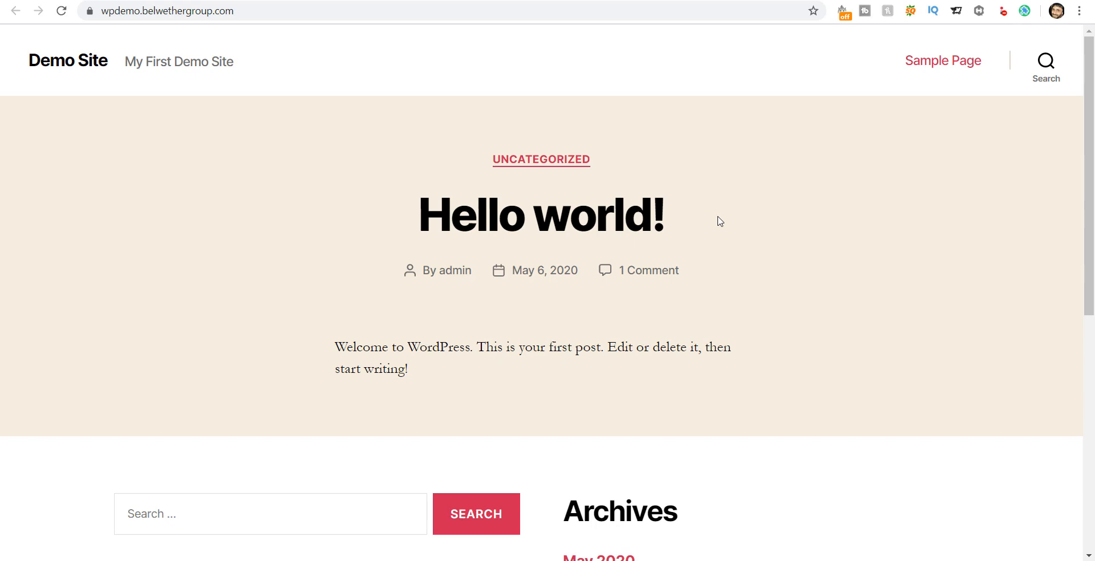
pyautogui.click(701, 0)
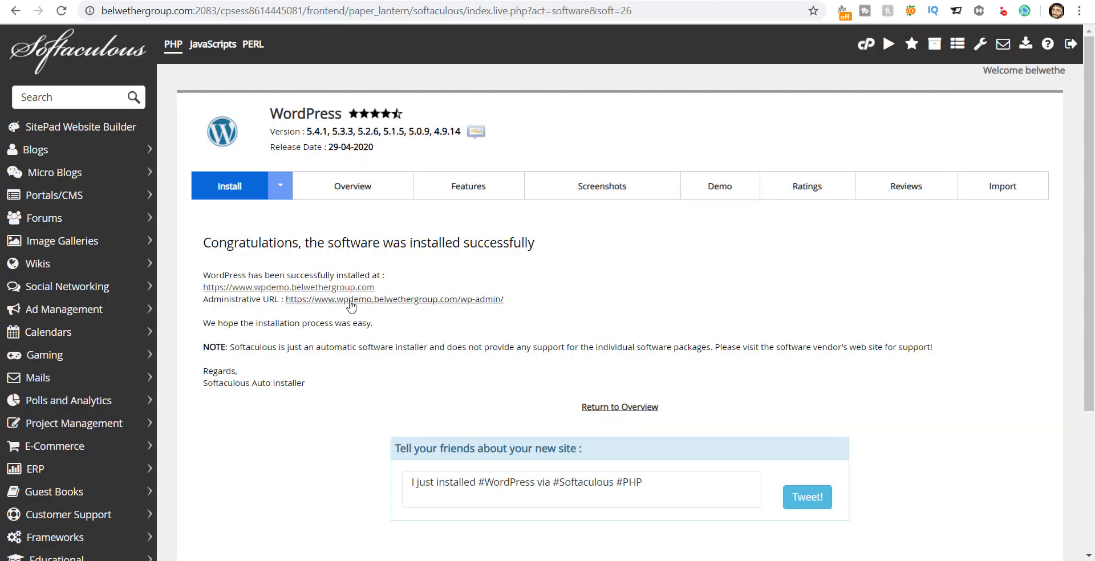
pyautogui.click(423, 306)
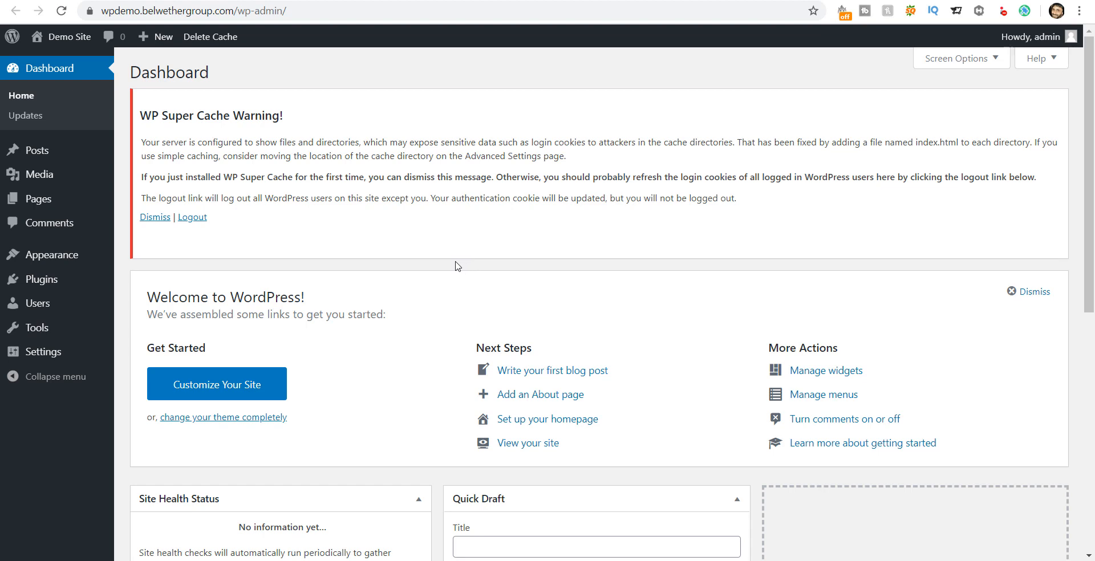
# Step: Dismiss the WP Super Cache warning and open Posts > All Posts, listing Hello world!
pyautogui.click(158, 220)
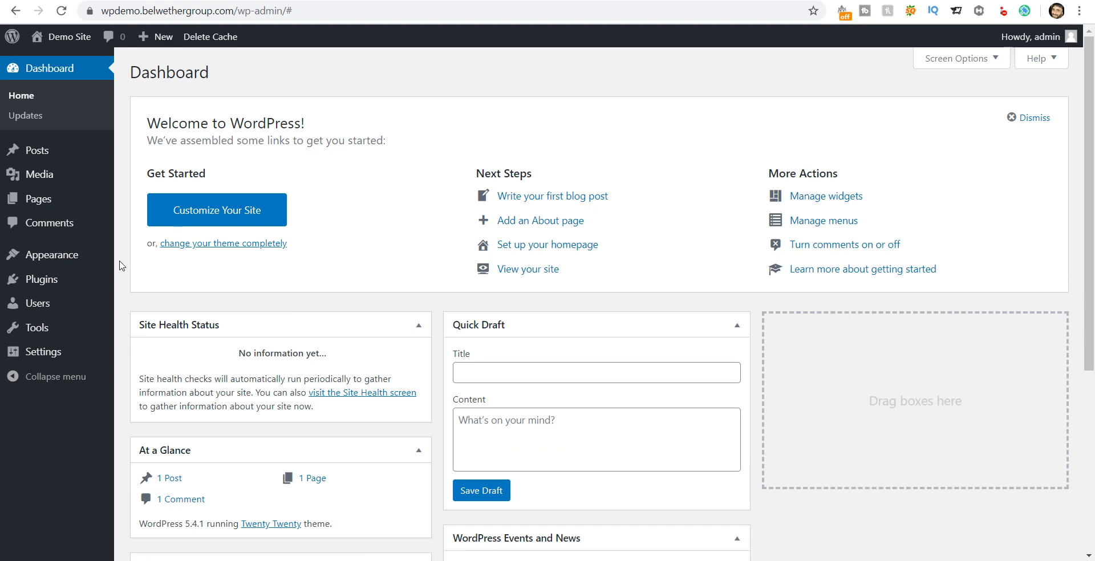
pyautogui.moveTo(122, 239)
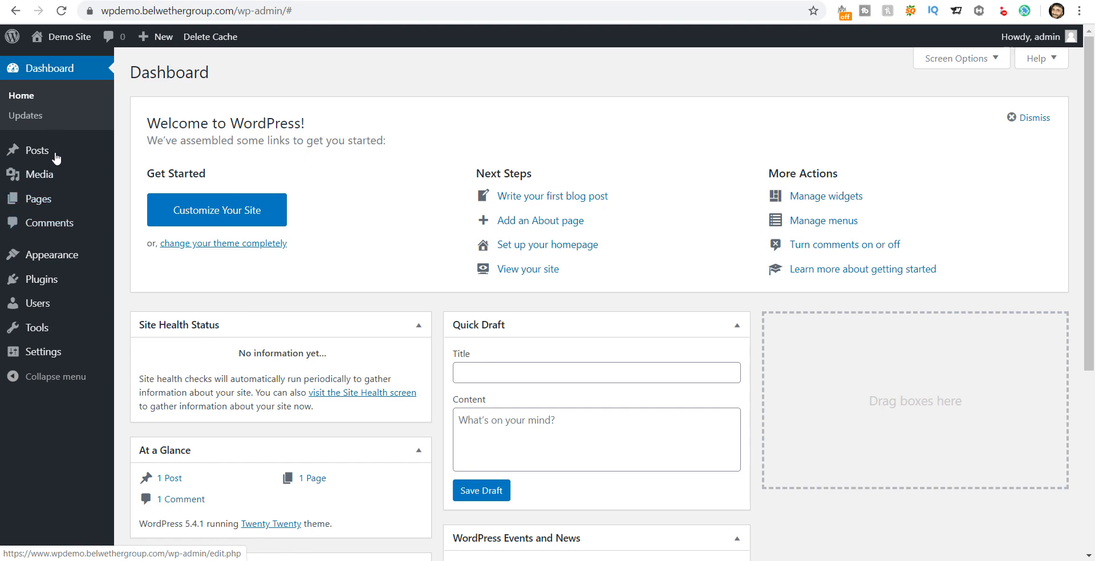
pyautogui.moveTo(73, 214)
pyautogui.moveTo(57, 155)
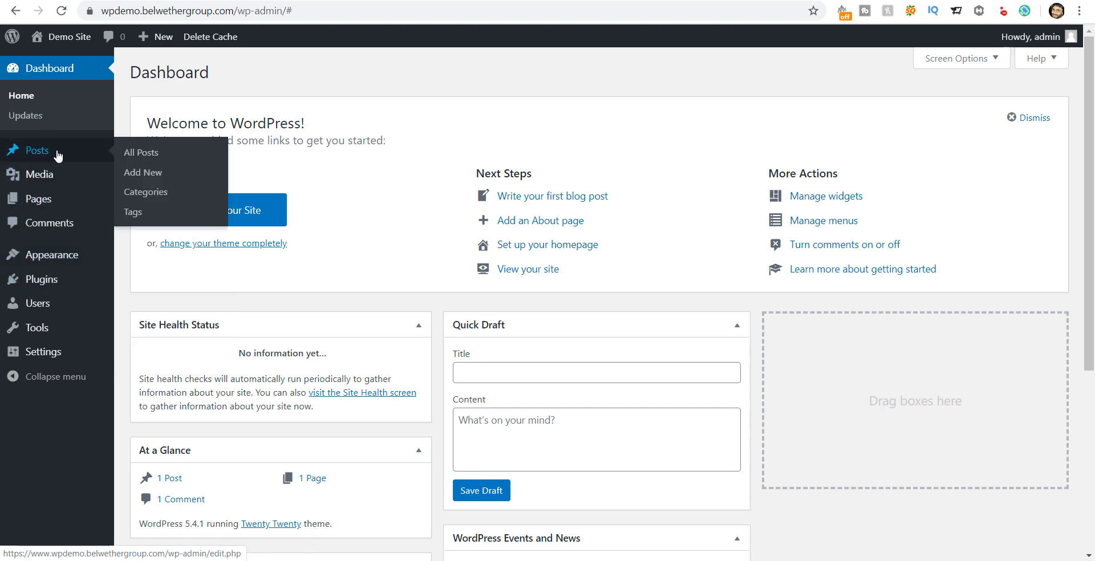
pyautogui.click(138, 154)
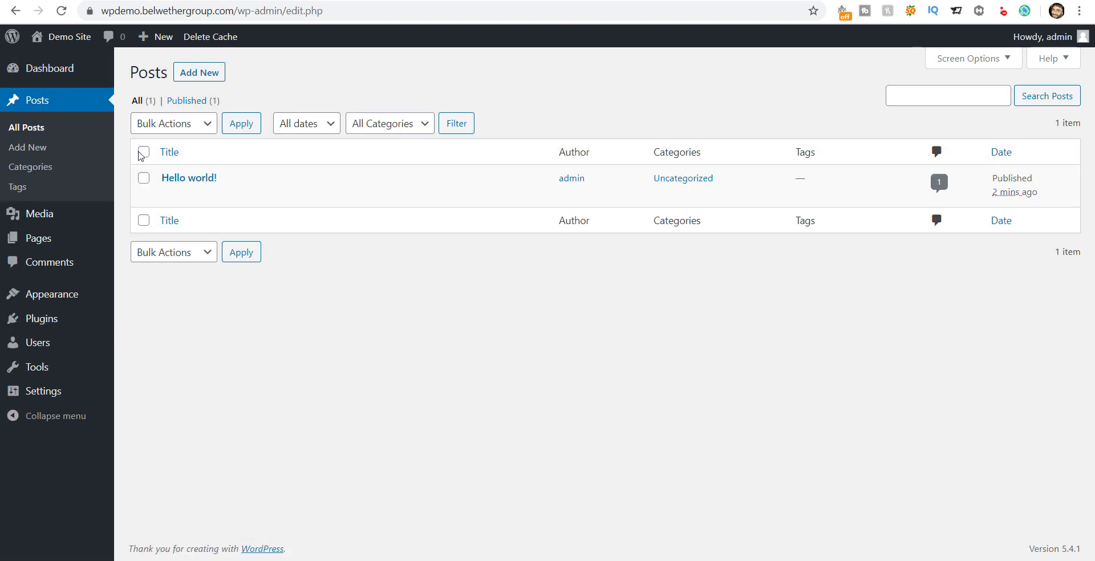
pyautogui.moveTo(196, 177)
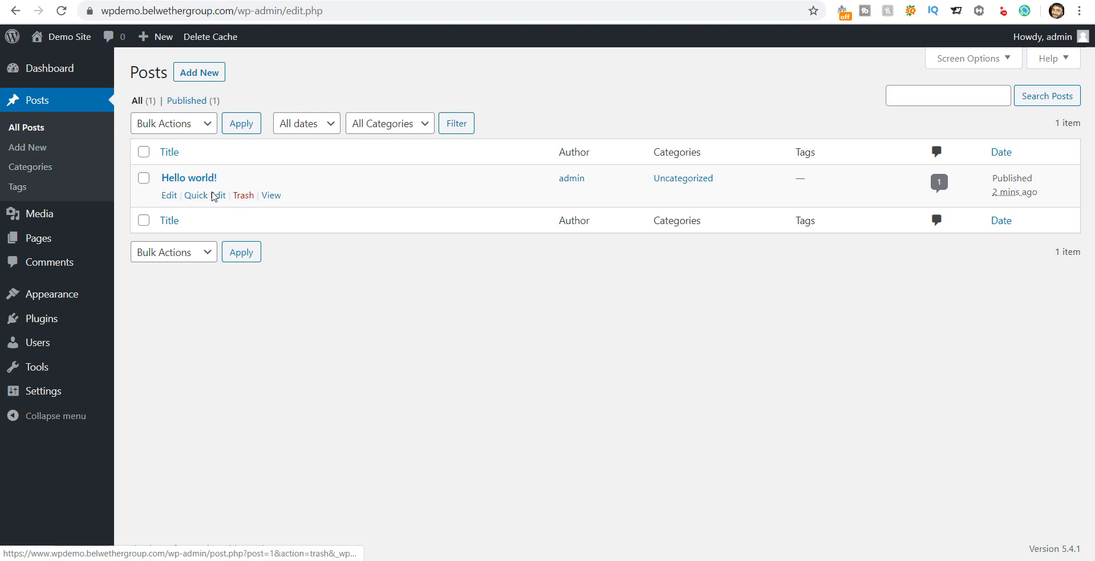
pyautogui.rightClick(266, 196)
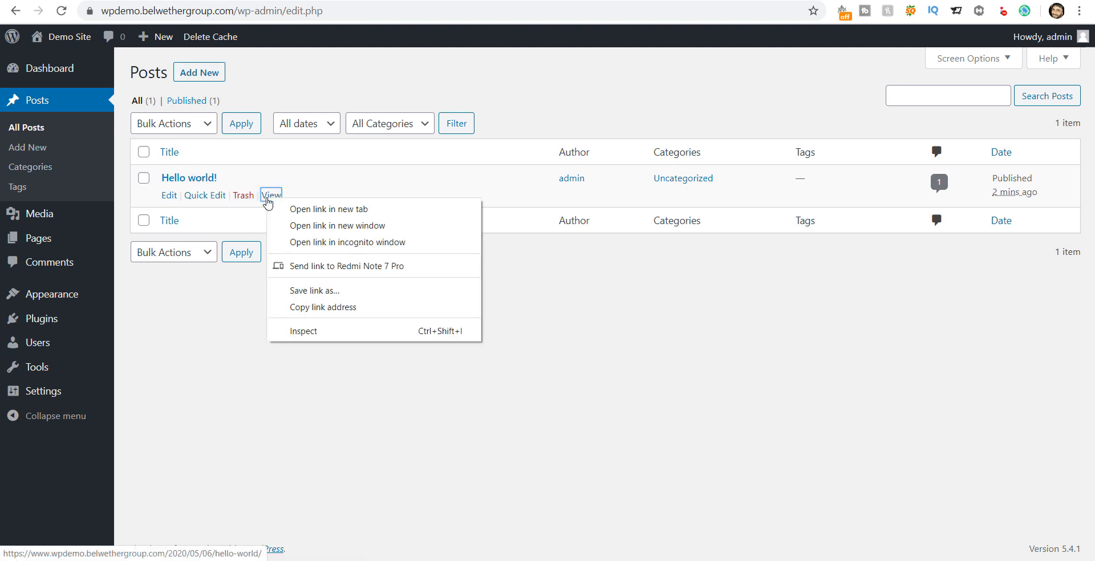
pyautogui.click(304, 209)
pyautogui.click(673, 0)
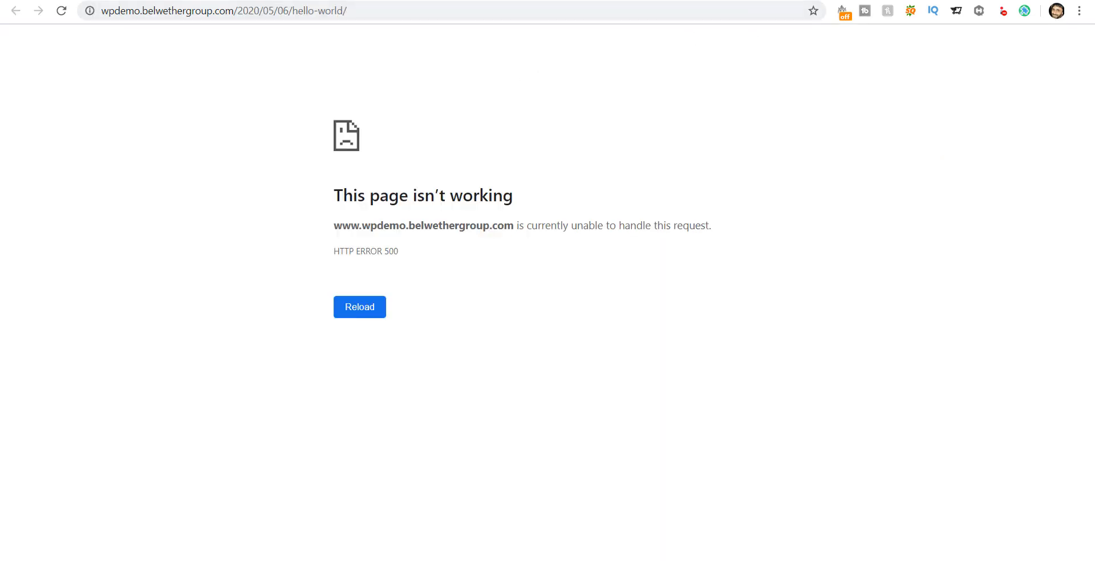
pyautogui.click(791, 1)
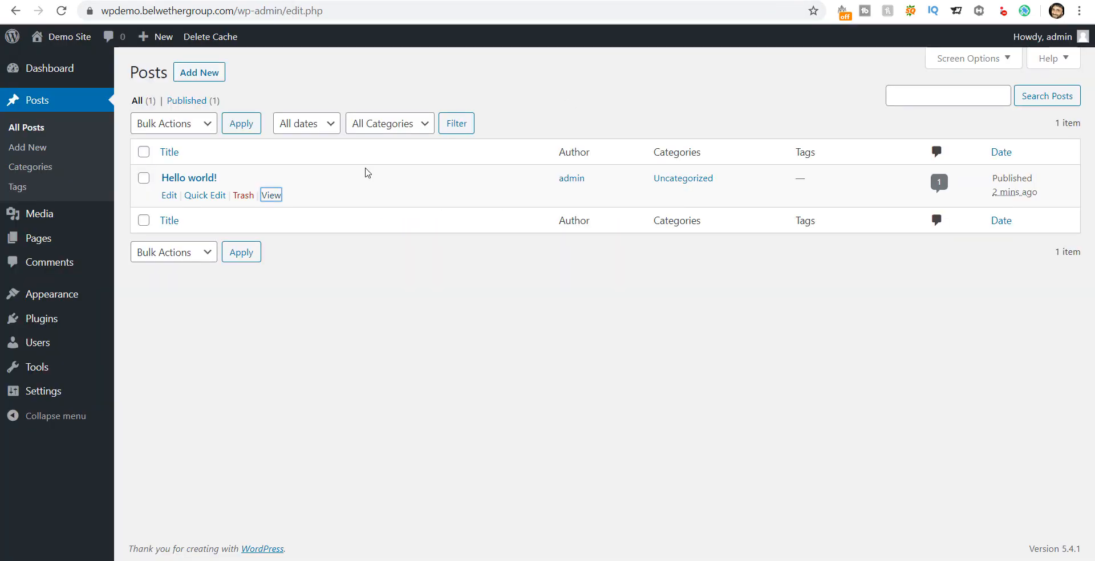
pyautogui.click(271, 196)
pyautogui.click(16, 11)
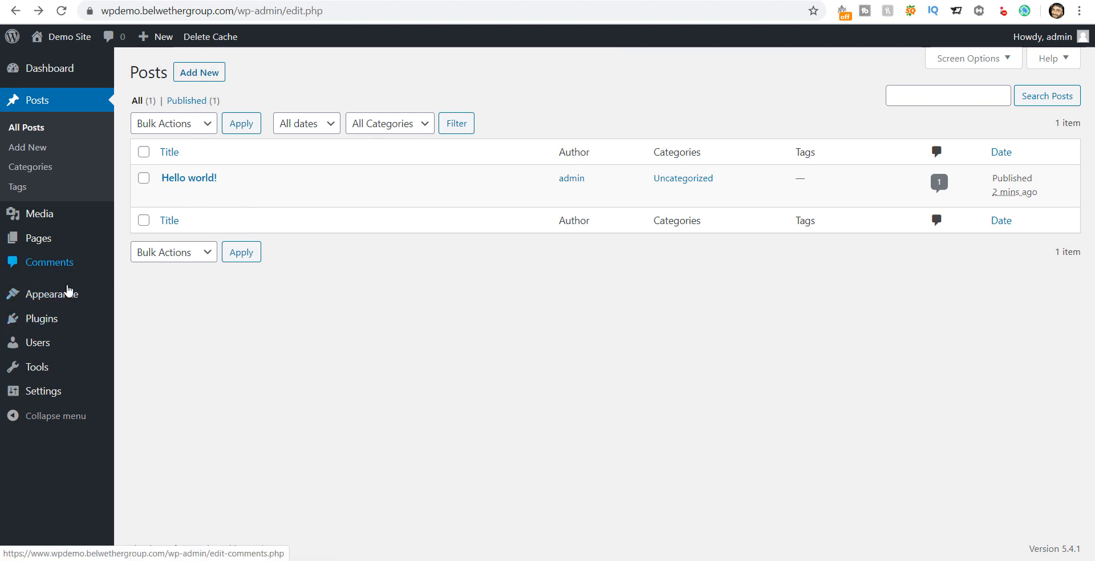
pyautogui.moveTo(68, 296)
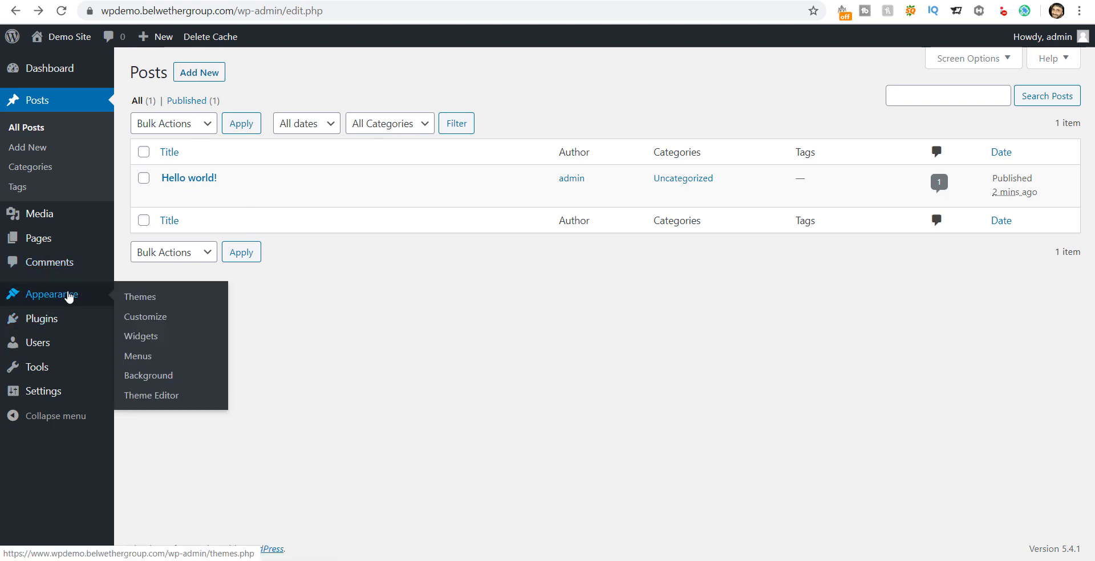
# Step: Go to Appearance > Themes, then Add New to view the 15 featured themes
pyautogui.click(144, 303)
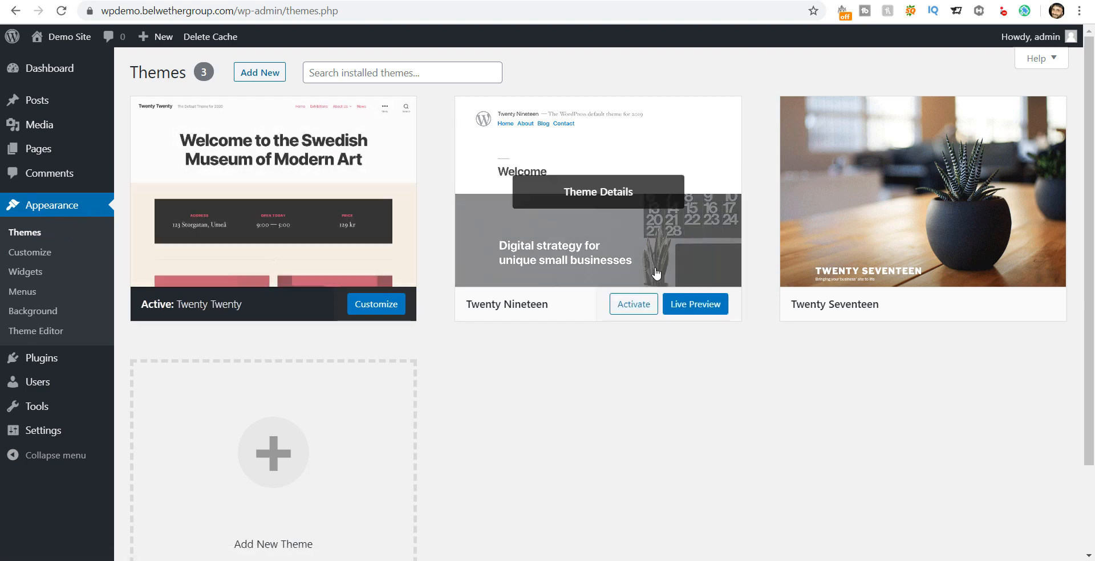
pyautogui.click(257, 73)
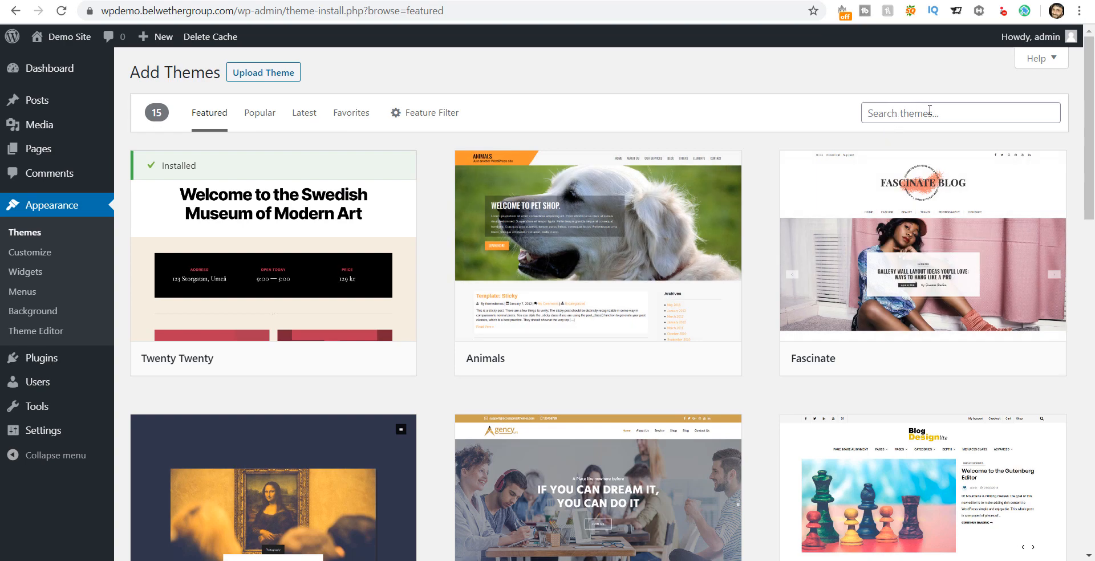
# Step: Install the Astra theme from the Popular themes list and activate it
pyautogui.scroll(-5, 650, 296)
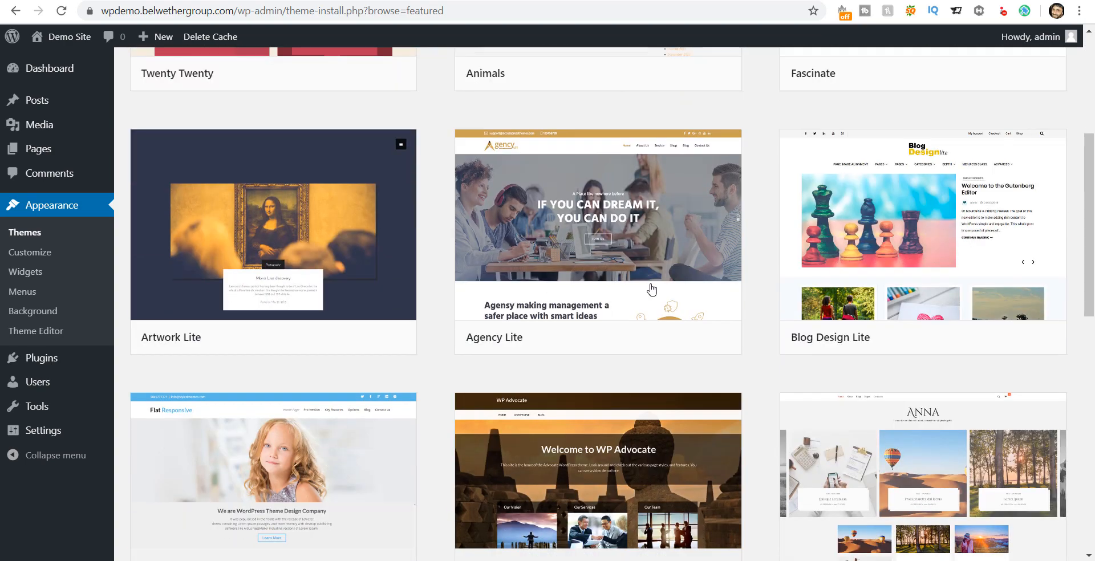
pyautogui.scroll(-8, 651, 296)
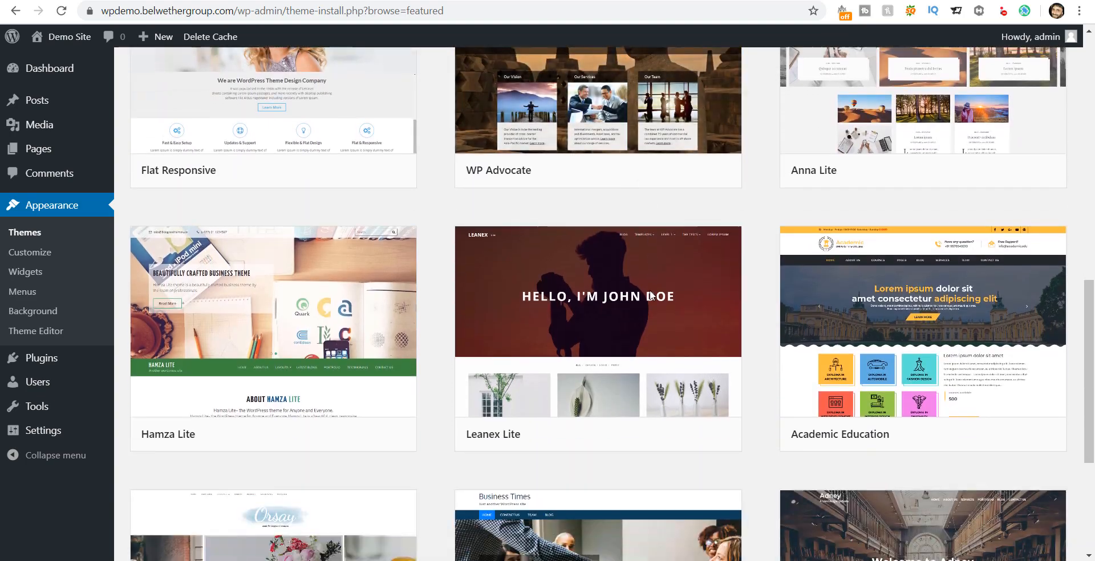
pyautogui.scroll(-1, 651, 296)
pyautogui.moveTo(1088, 352); pyautogui.dragTo(1093, 24)
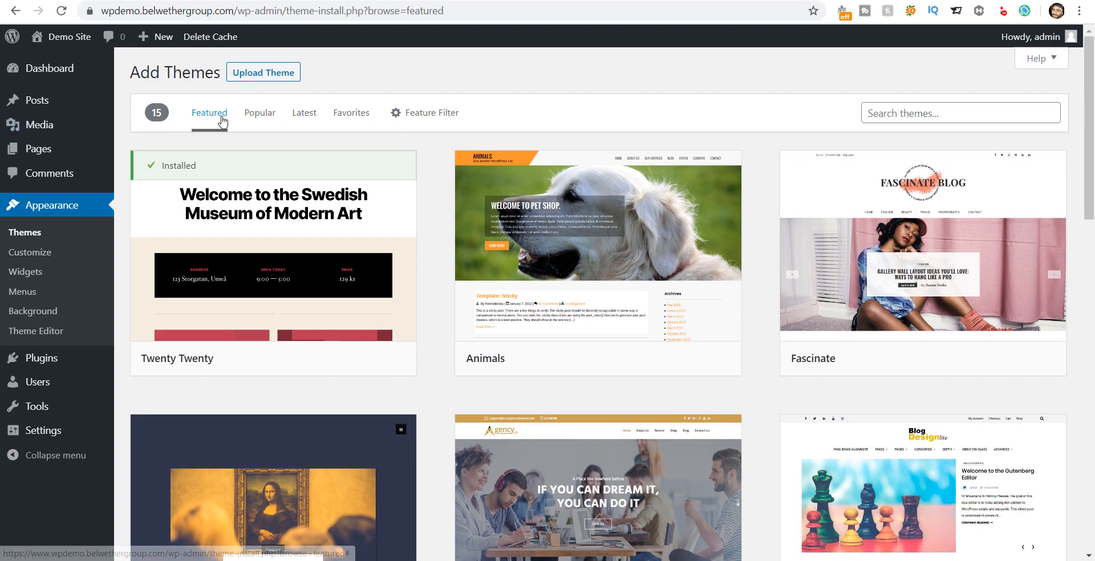
pyautogui.click(254, 117)
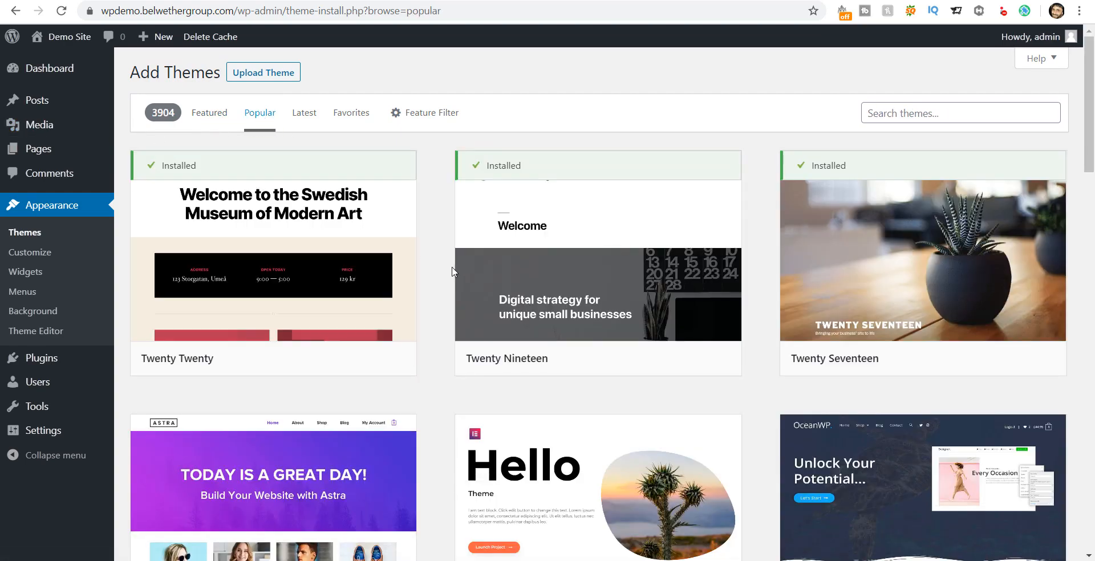
pyautogui.moveTo(1092, 154); pyautogui.dragTo(1093, 231)
pyautogui.moveTo(327, 319)
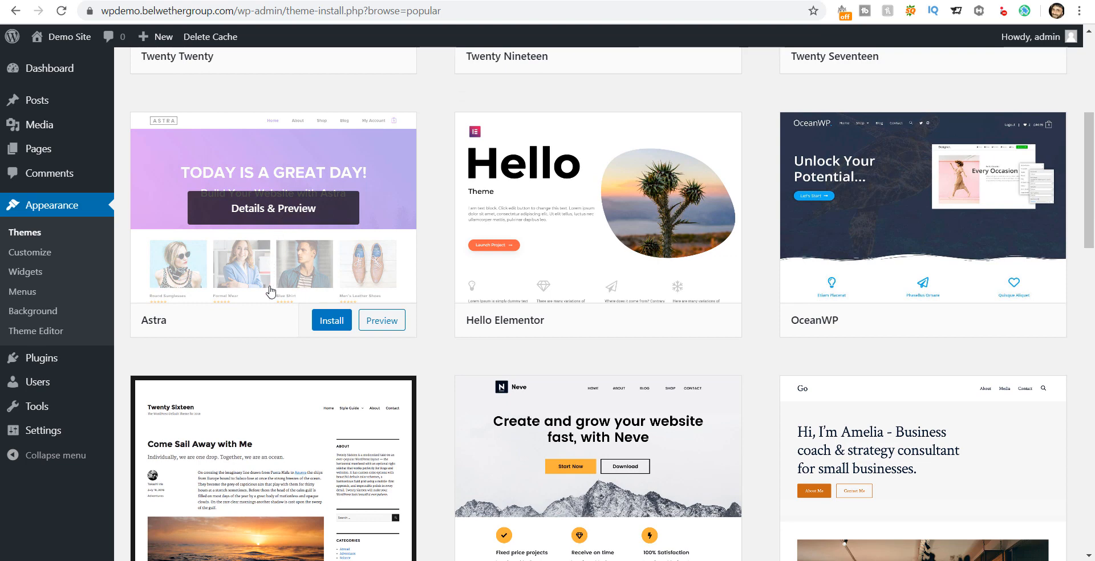
pyautogui.click(332, 325)
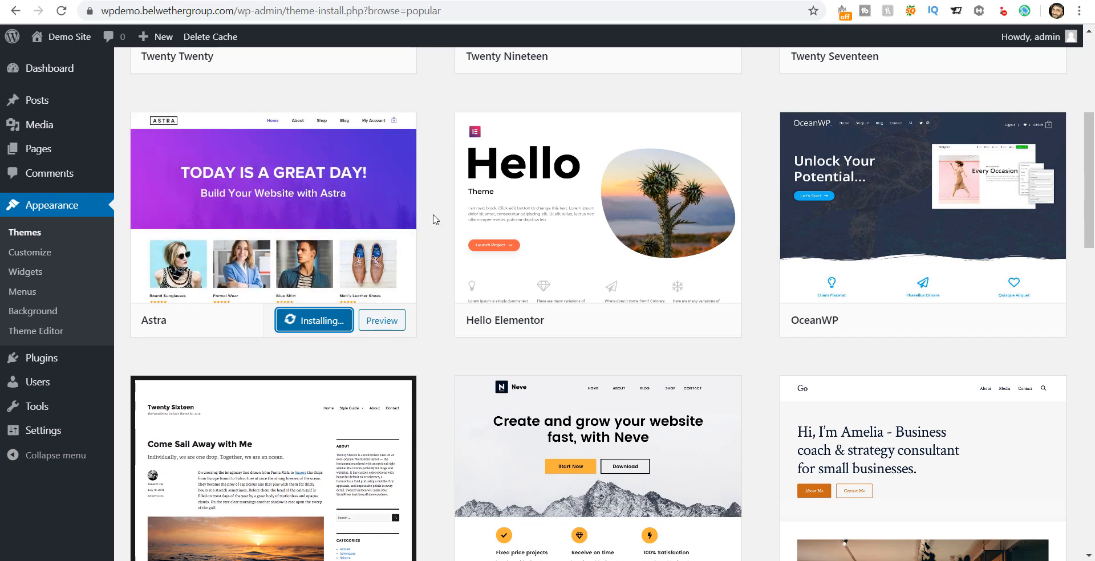
pyautogui.moveTo(824, 267)
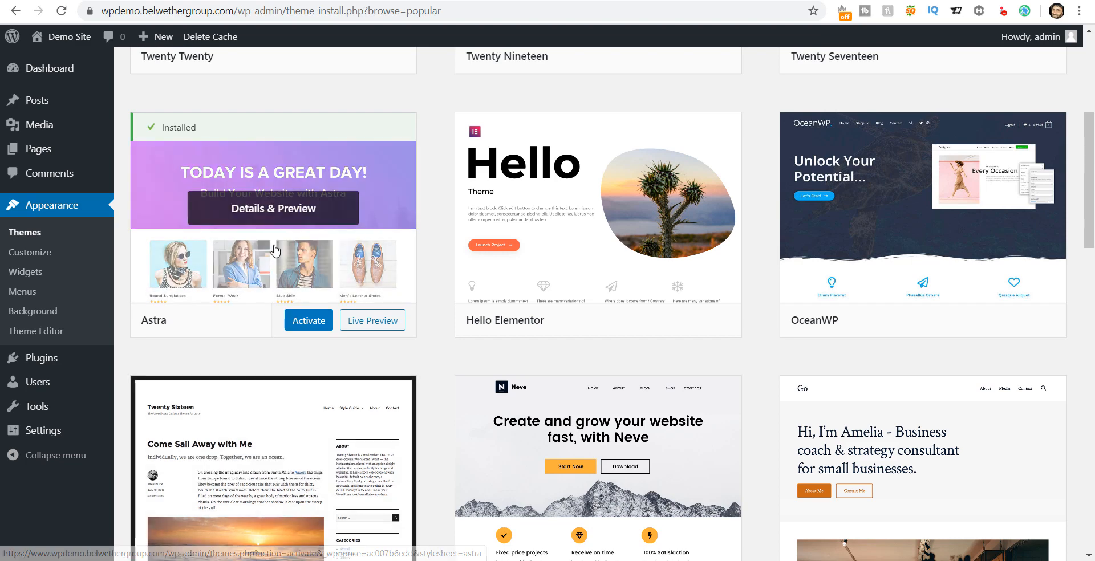
pyautogui.click(305, 323)
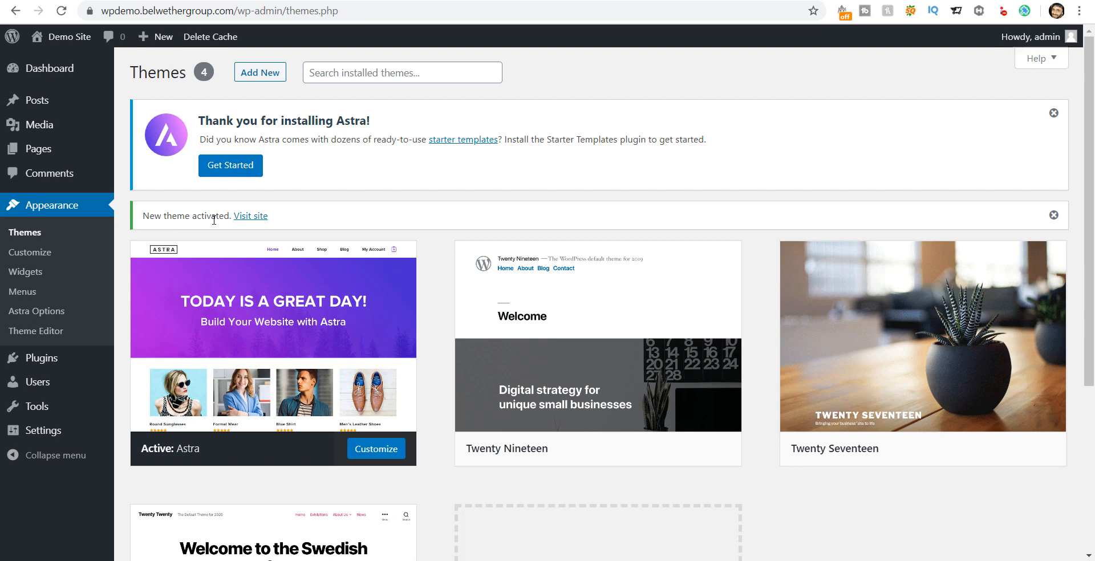
pyautogui.rightClick(252, 217)
pyautogui.click(285, 226)
pyautogui.hotkey('ctrl', 'Tab')
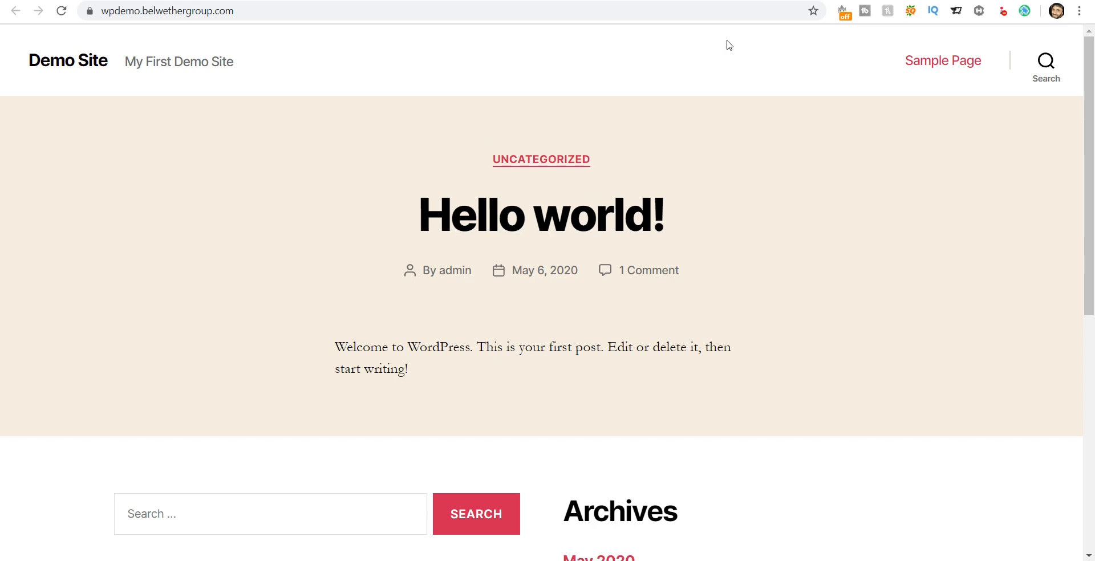
pyautogui.click(755, 0)
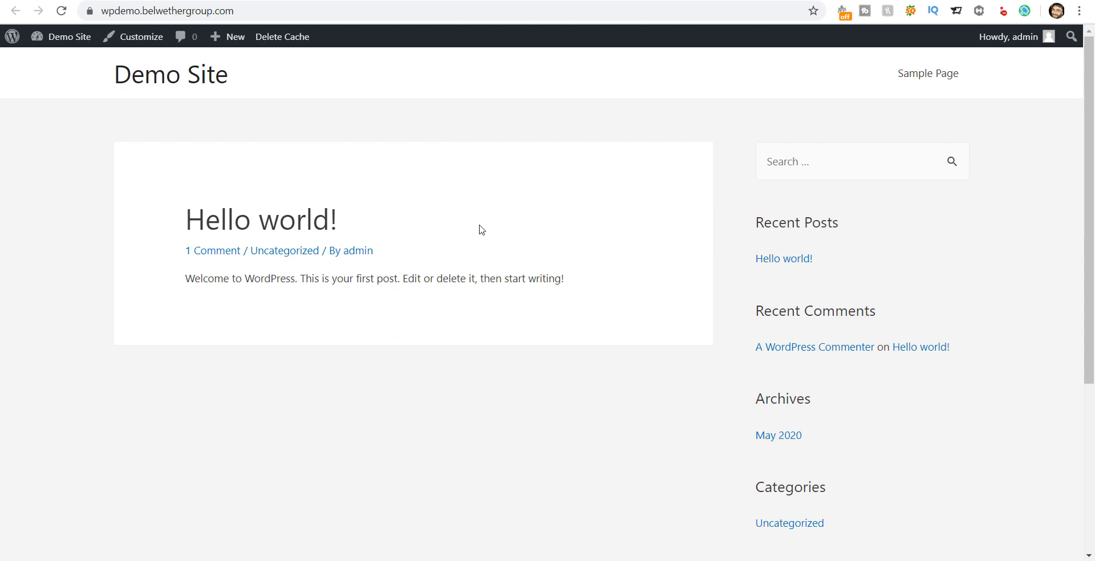
pyautogui.click(872, 0)
pyautogui.click(752, 1)
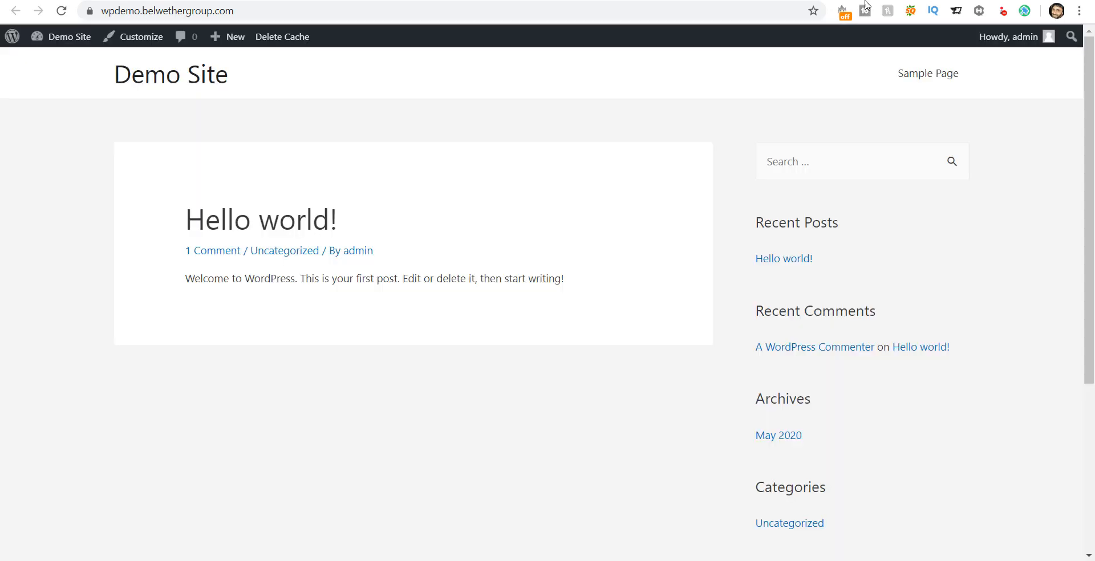
pyautogui.click(684, 1)
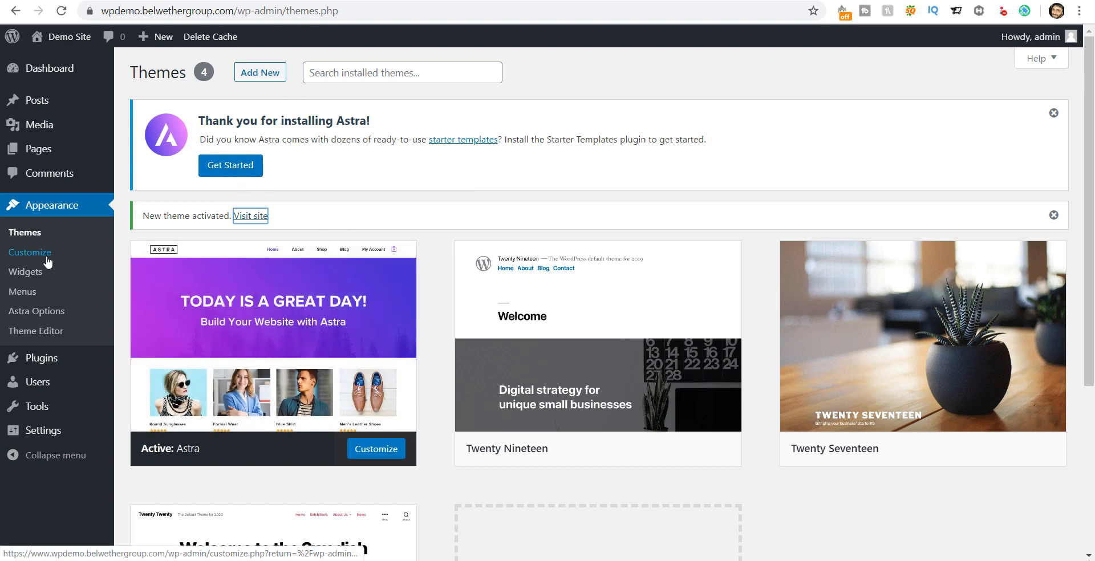
# Step: Open Plugins > Installed Plugins to list the site's 3 plugins
pyautogui.moveTo(72, 361)
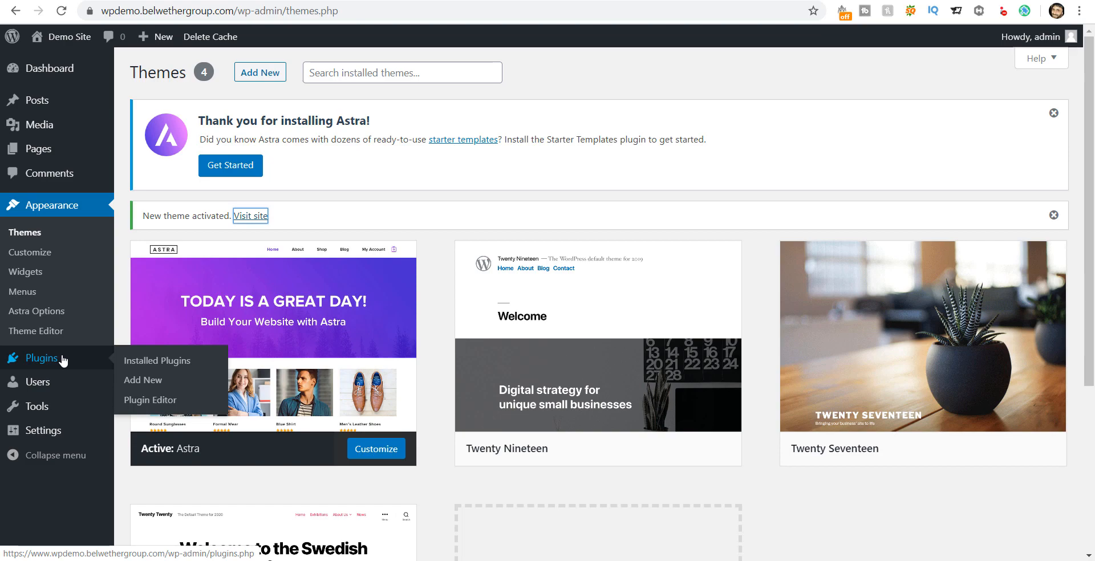
pyautogui.click(143, 361)
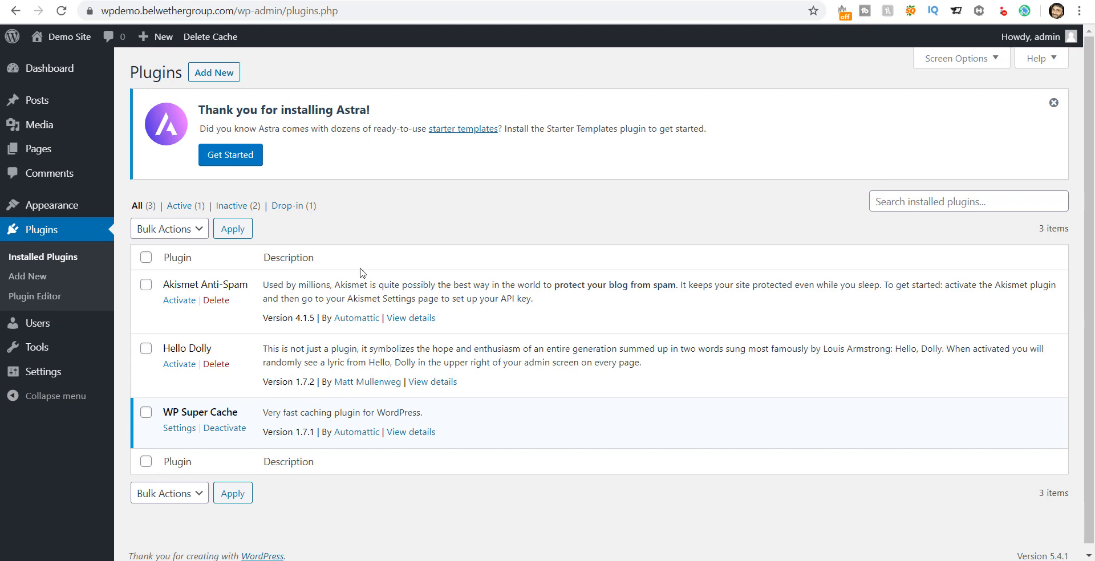
# Step: Open the Add Plugins page and browse the Featured plugins list
pyautogui.click(219, 73)
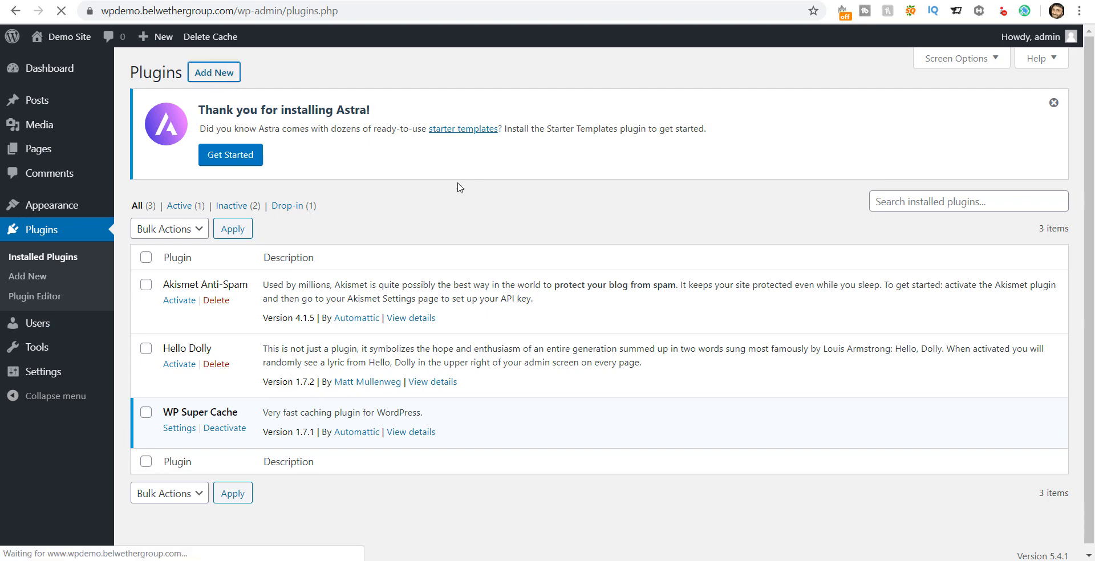
pyautogui.scroll(-3, 559, 231)
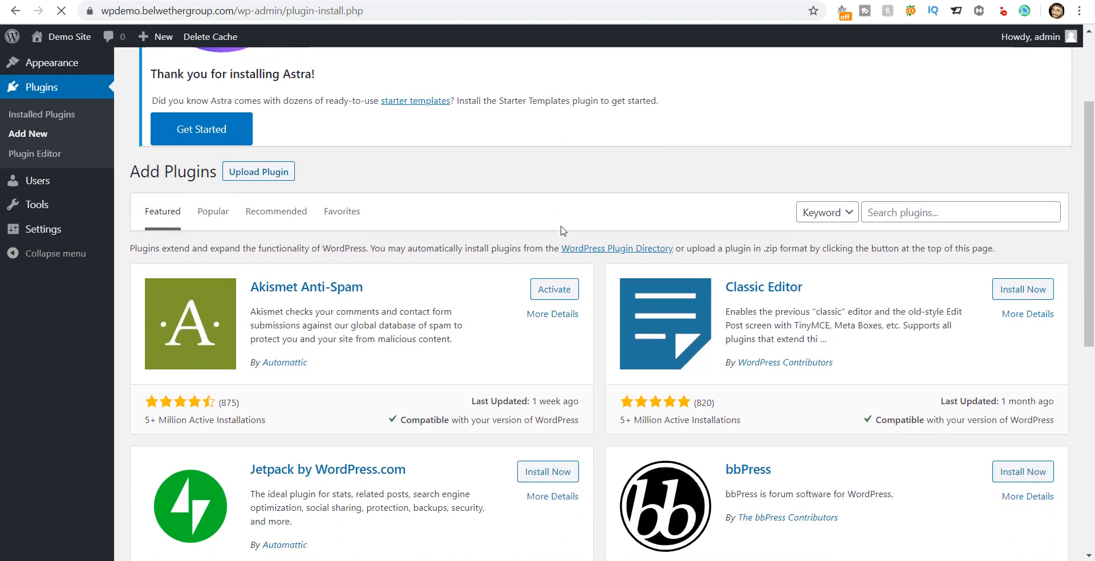
pyautogui.scroll(-6, 558, 231)
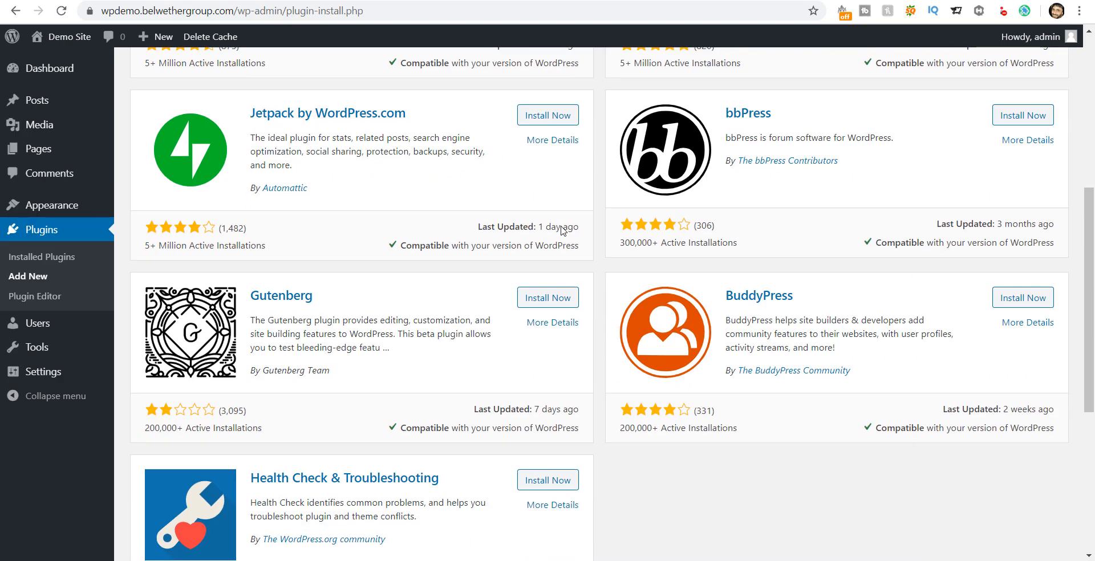
pyautogui.scroll(-1, 562, 230)
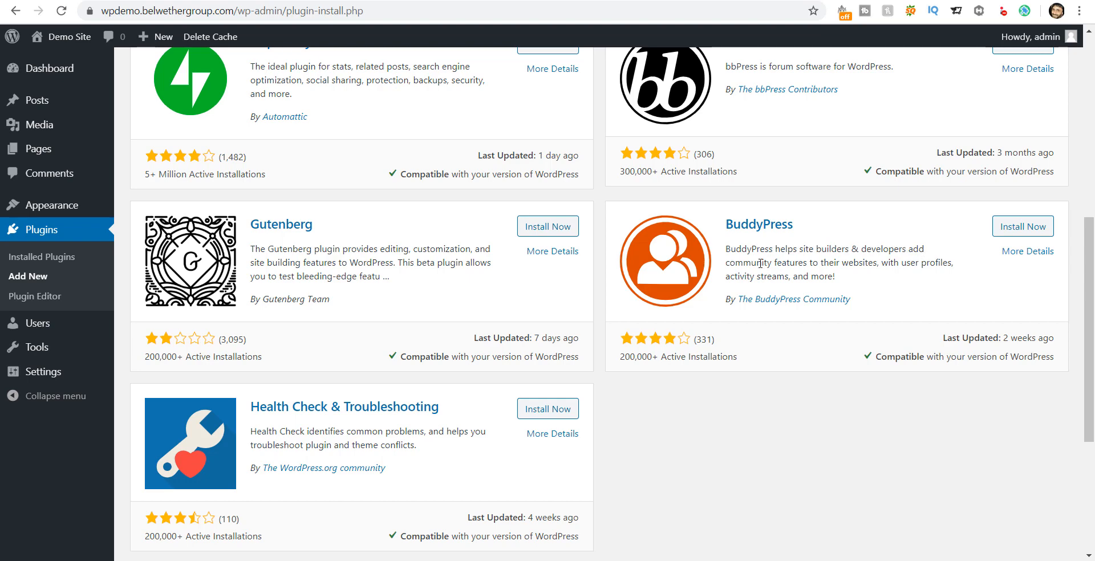
pyautogui.moveTo(748, 263); pyautogui.dragTo(925, 279)
pyautogui.click(791, 273)
pyautogui.scroll(-1, 790, 254)
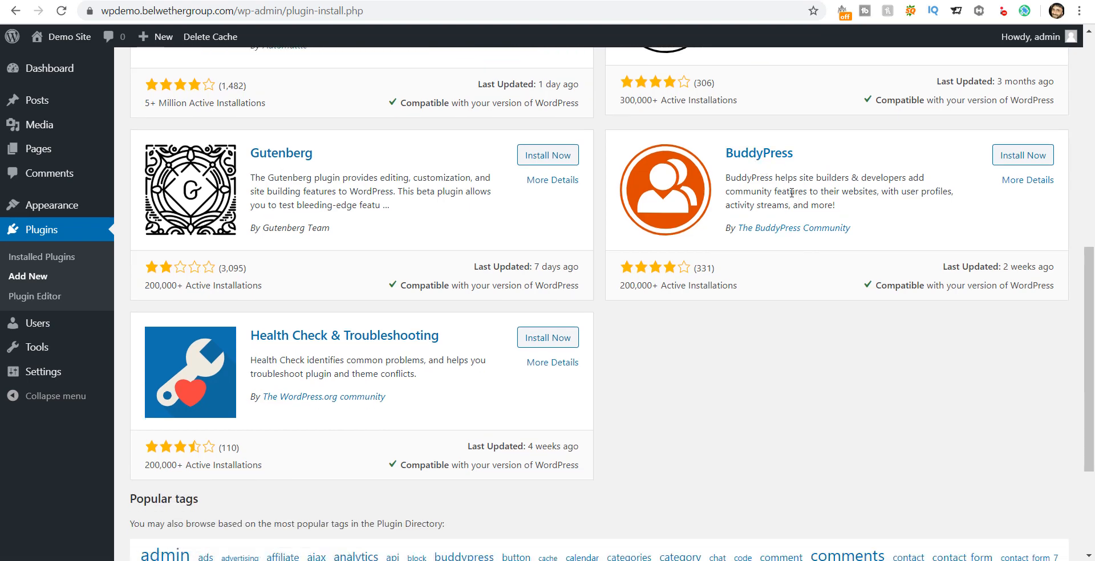
pyautogui.scroll(-2, 779, 271)
pyautogui.scroll(5, 781, 264)
pyautogui.scroll(5, 779, 247)
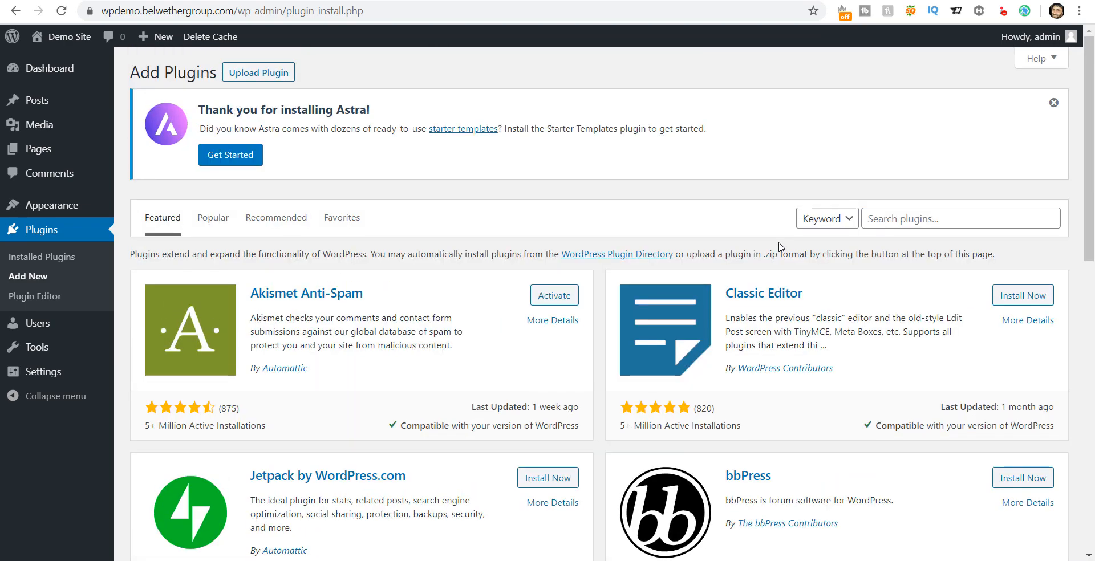
# Step: Switch to the Popular plugins, led by Contact Form 7 and Yoast SEO, and scroll through them
pyautogui.click(213, 217)
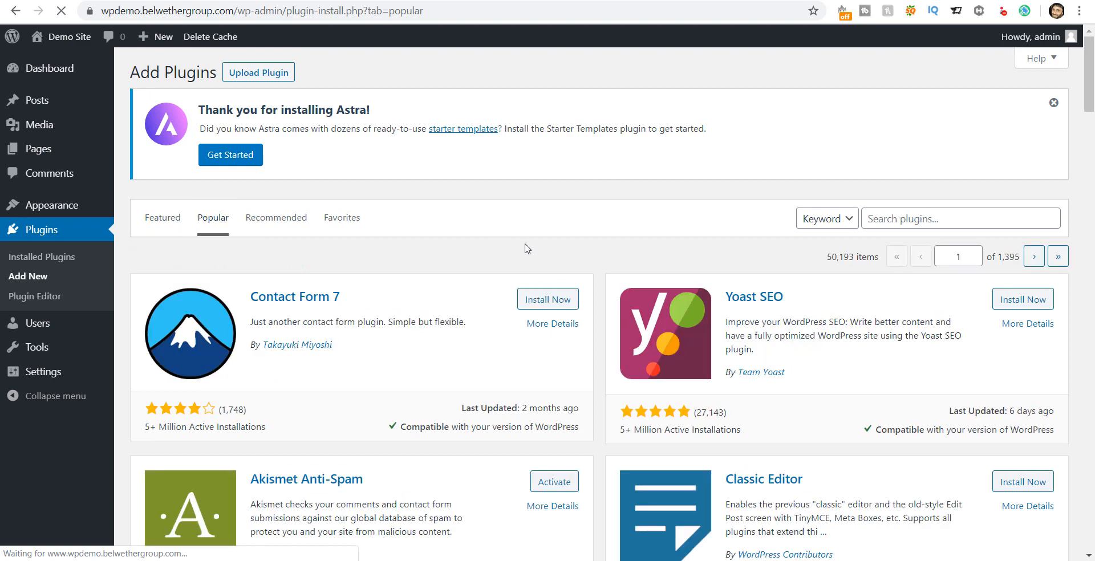
pyautogui.scroll(-1, 513, 244)
pyautogui.scroll(-1, 513, 244)
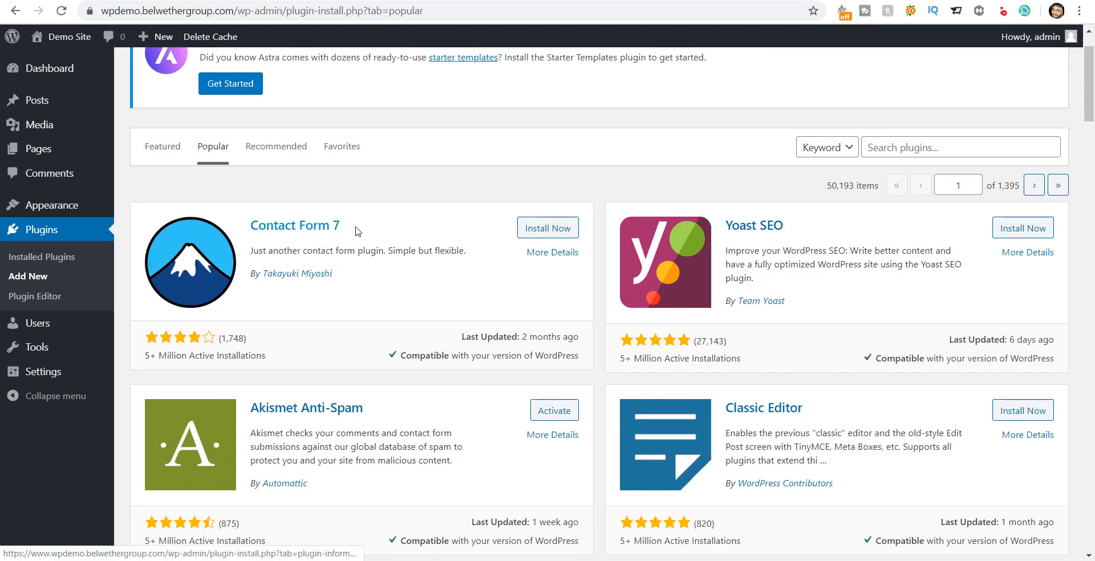
pyautogui.moveTo(253, 251); pyautogui.dragTo(453, 254)
pyautogui.click(399, 260)
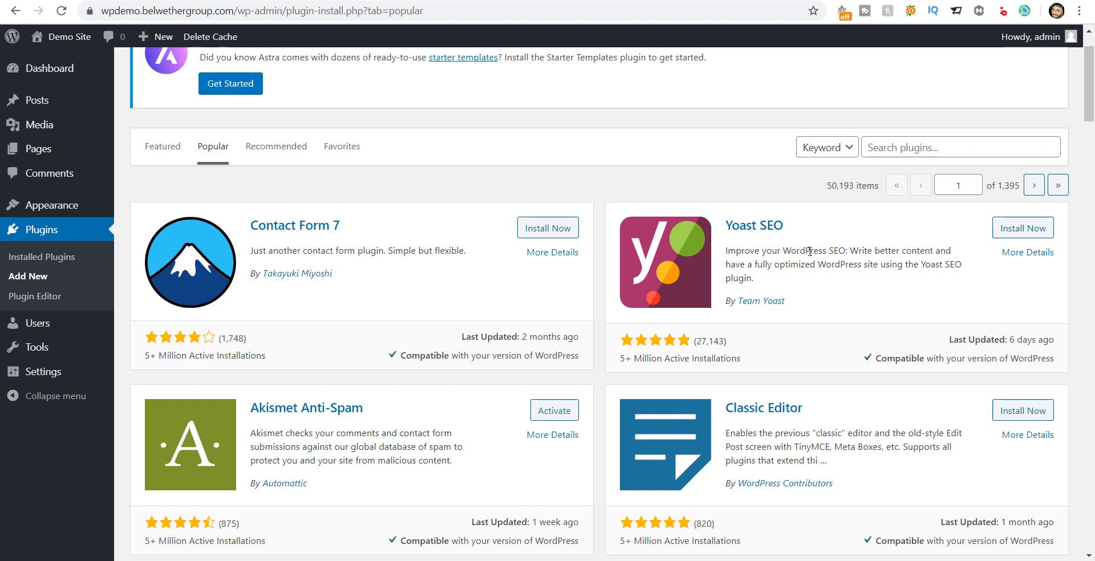
pyautogui.scroll(-4, 810, 251)
pyautogui.scroll(-1, 809, 251)
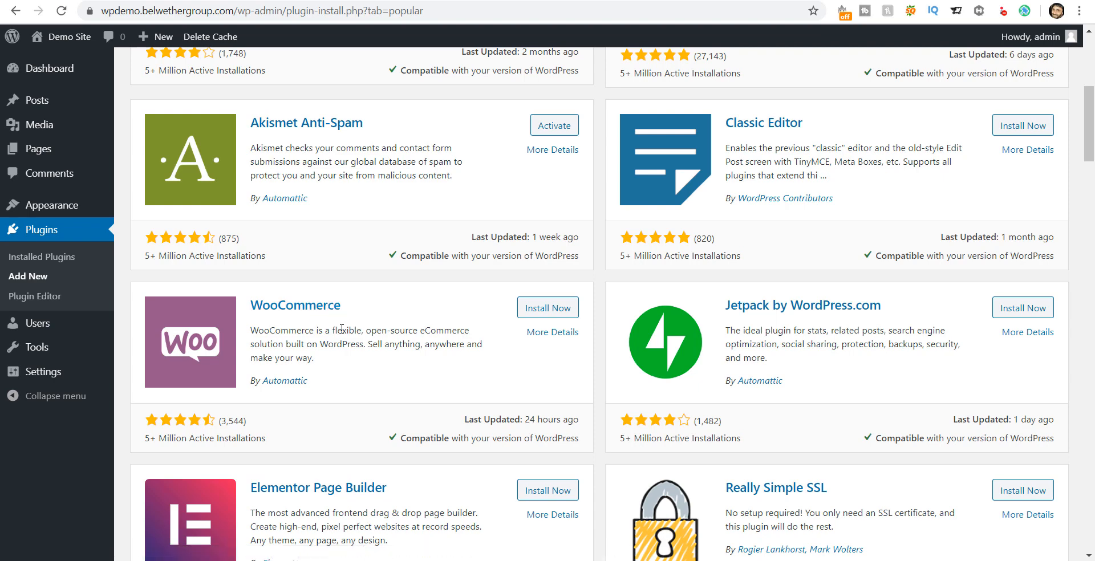
pyautogui.scroll(-1, 342, 331)
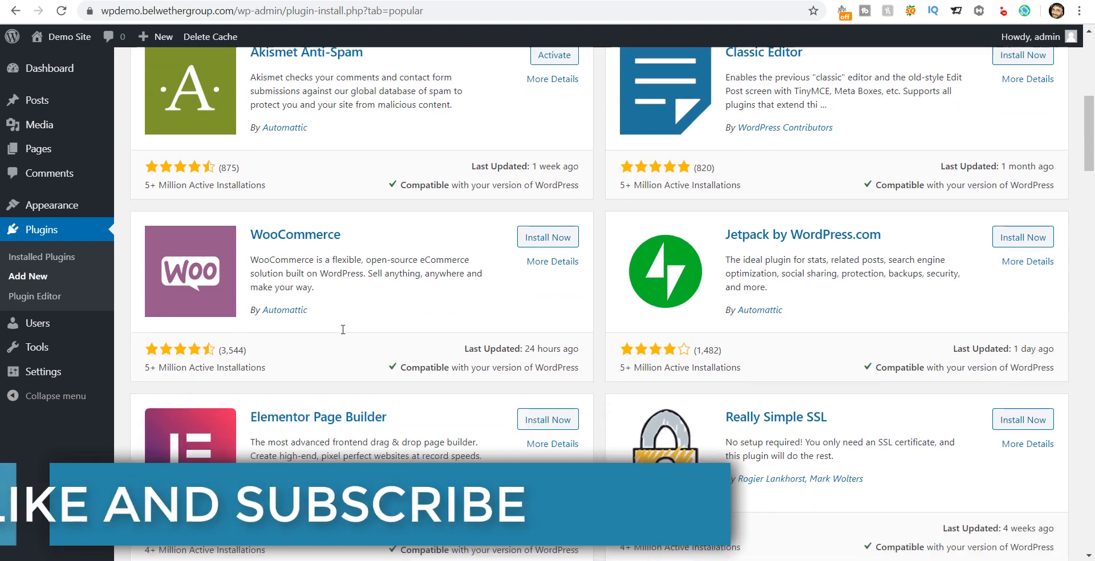
pyautogui.scroll(-1, 344, 334)
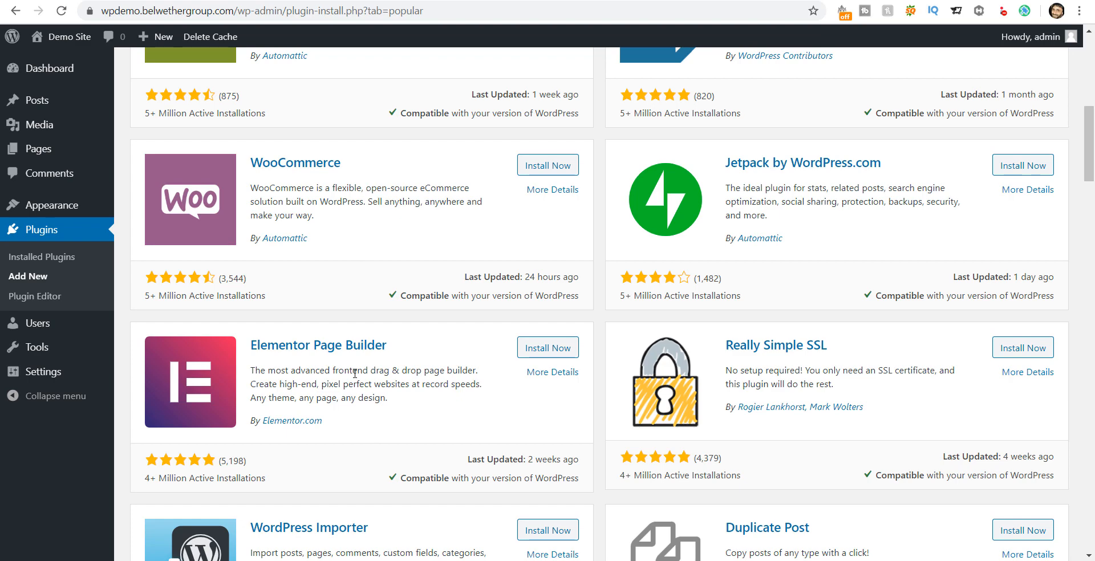
pyautogui.scroll(13, 355, 374)
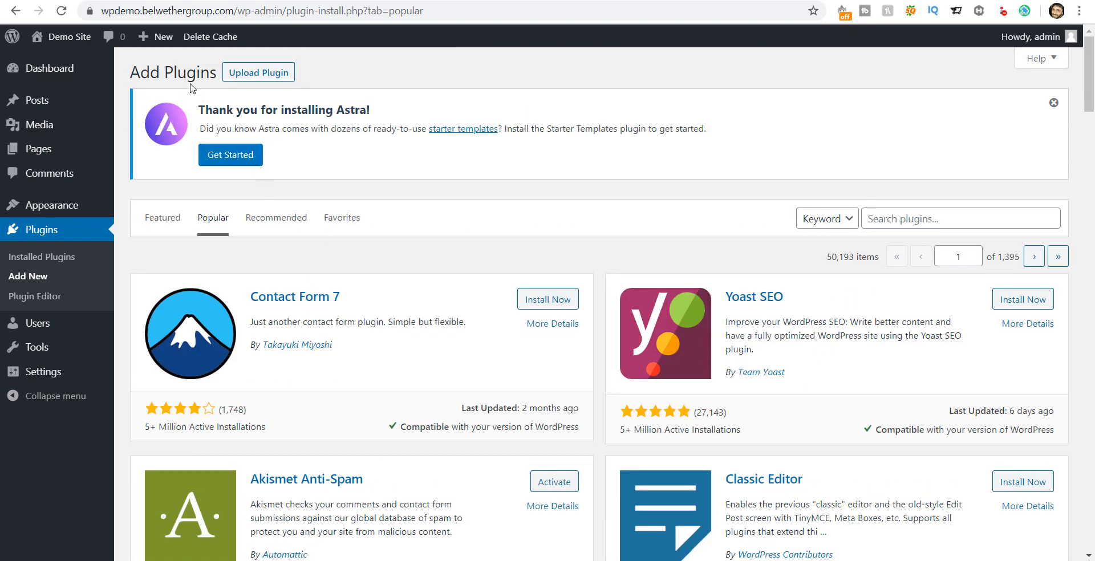
# Step: Search the plugin directory for 'astra site', replacing the earlier 'astra starter' term
pyautogui.click(871, 217)
pyautogui.write('as')
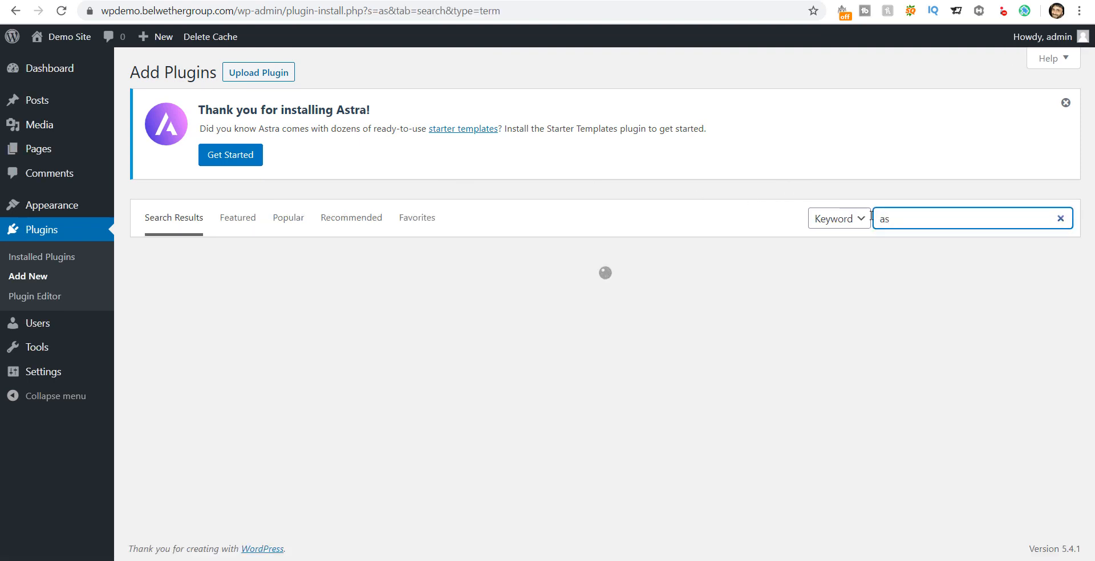
pyautogui.write('tra')
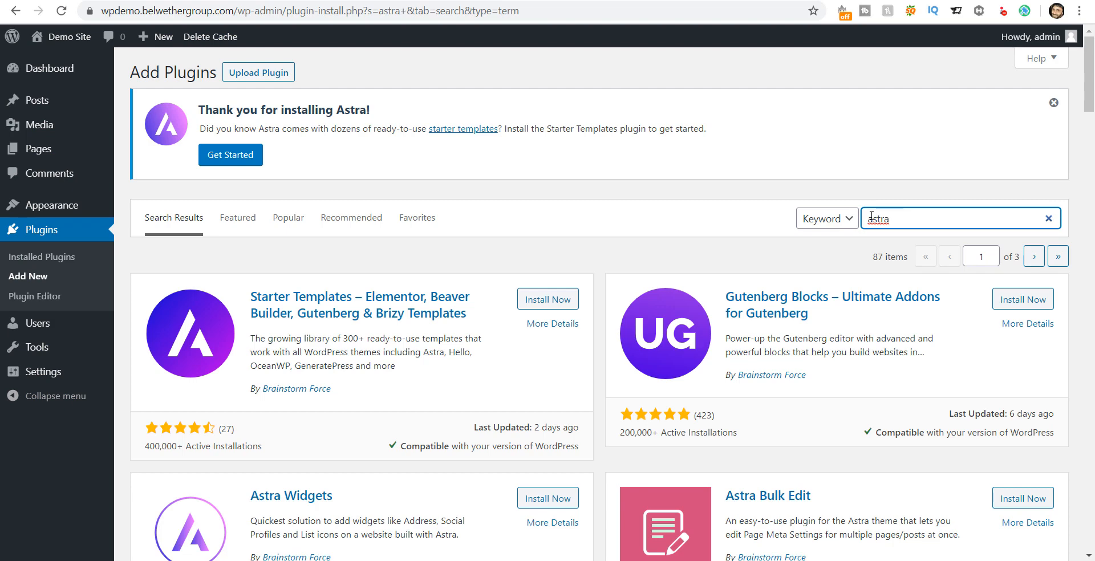
pyautogui.write('starter')
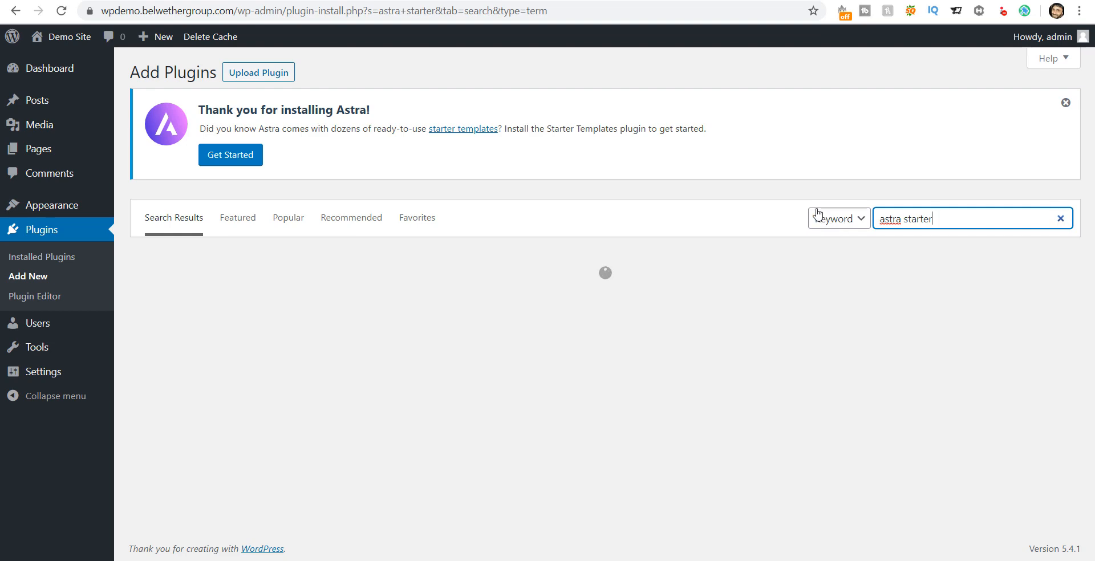
pyautogui.hotkey('ctrl', 'shift', 'Left')
pyautogui.write('si')
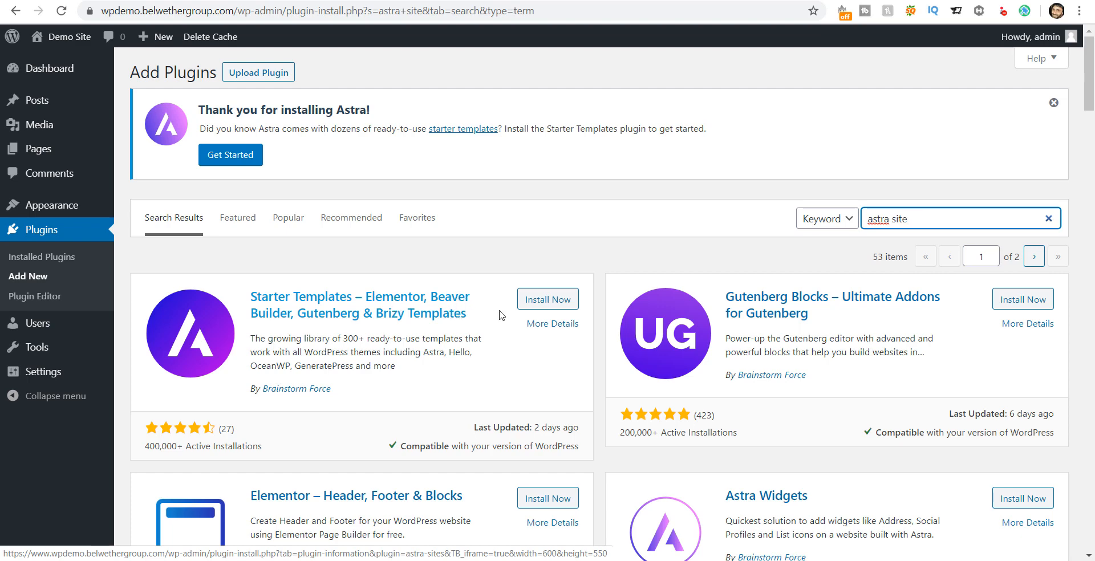
# Step: Install the Starter Templates plugin and activate it
pyautogui.click(542, 309)
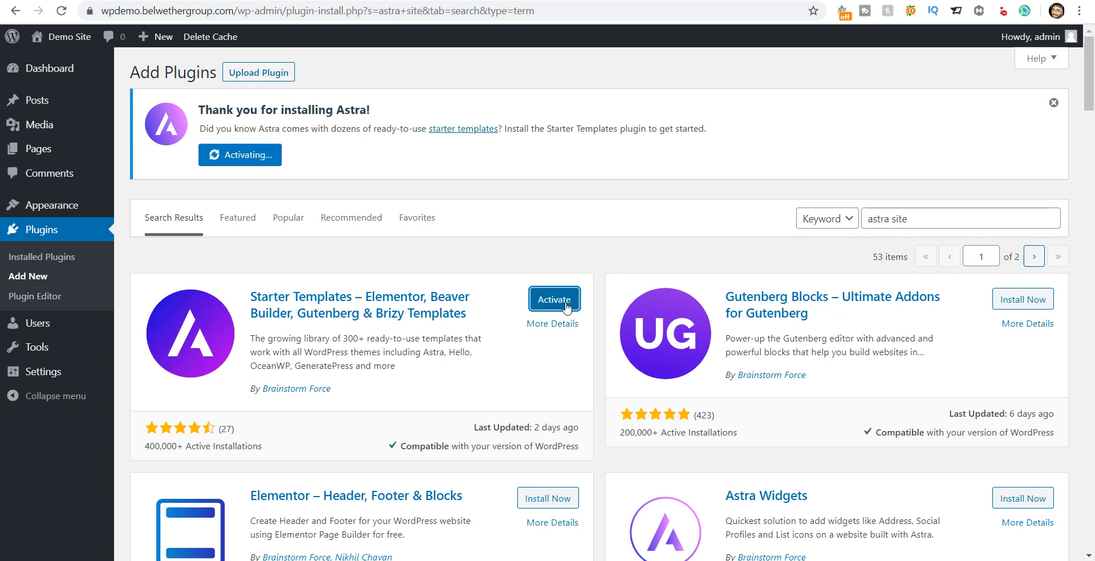
pyautogui.click(549, 297)
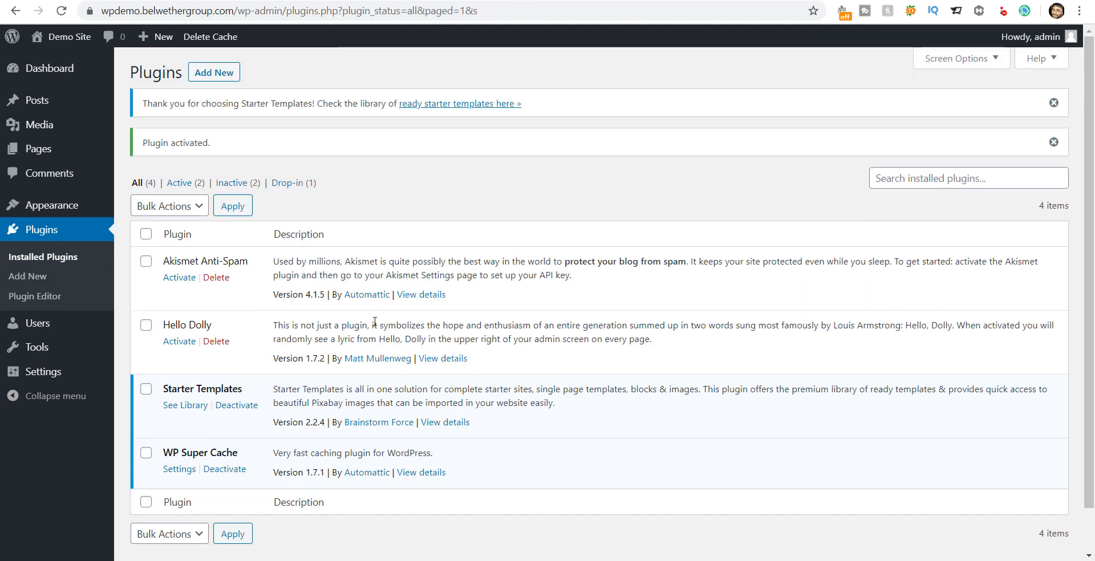
pyautogui.moveTo(146, 139); pyautogui.dragTo(268, 142)
pyautogui.click(270, 141)
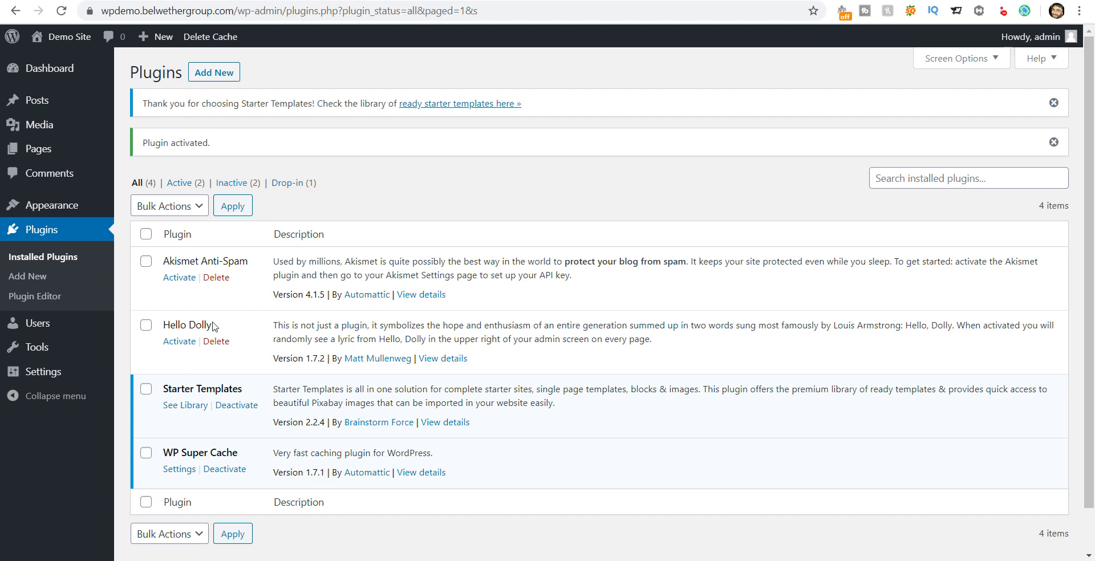
# Step: Open the Starter Templates library and try the Business and Blog category filters
pyautogui.click(188, 404)
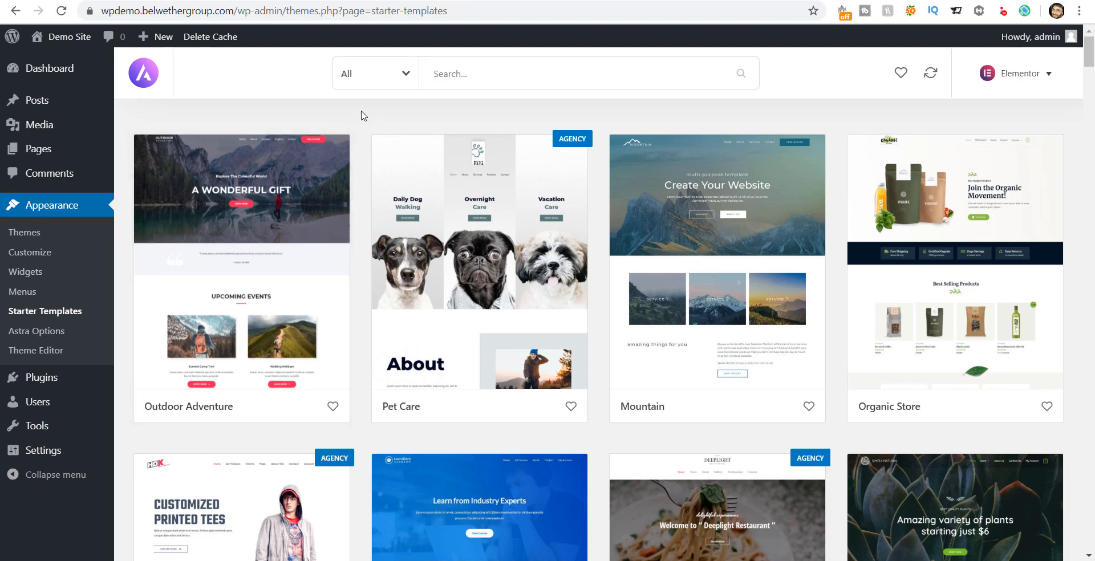
pyautogui.click(406, 75)
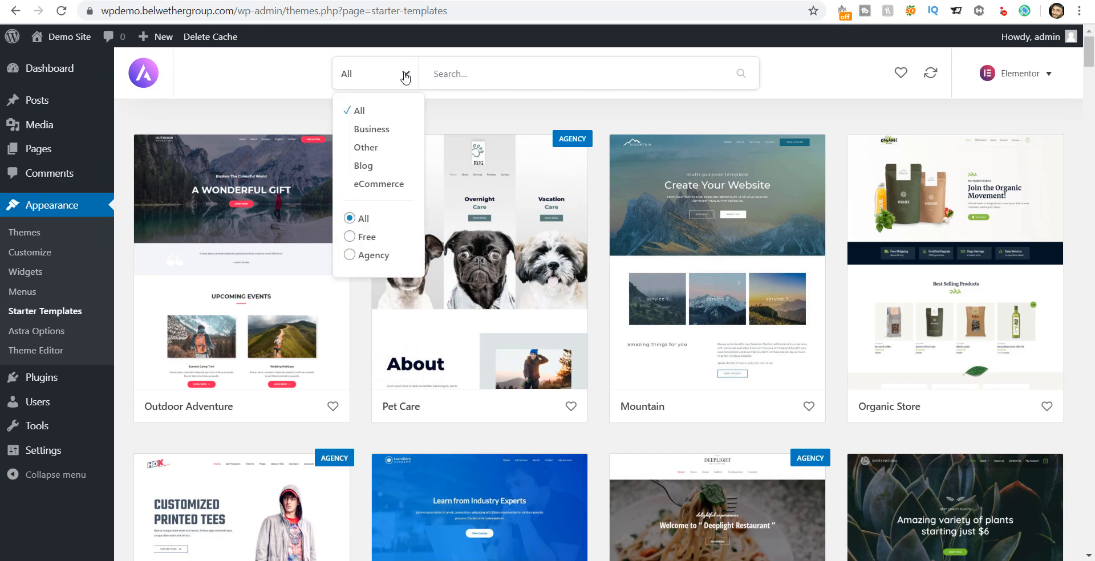
pyautogui.click(370, 131)
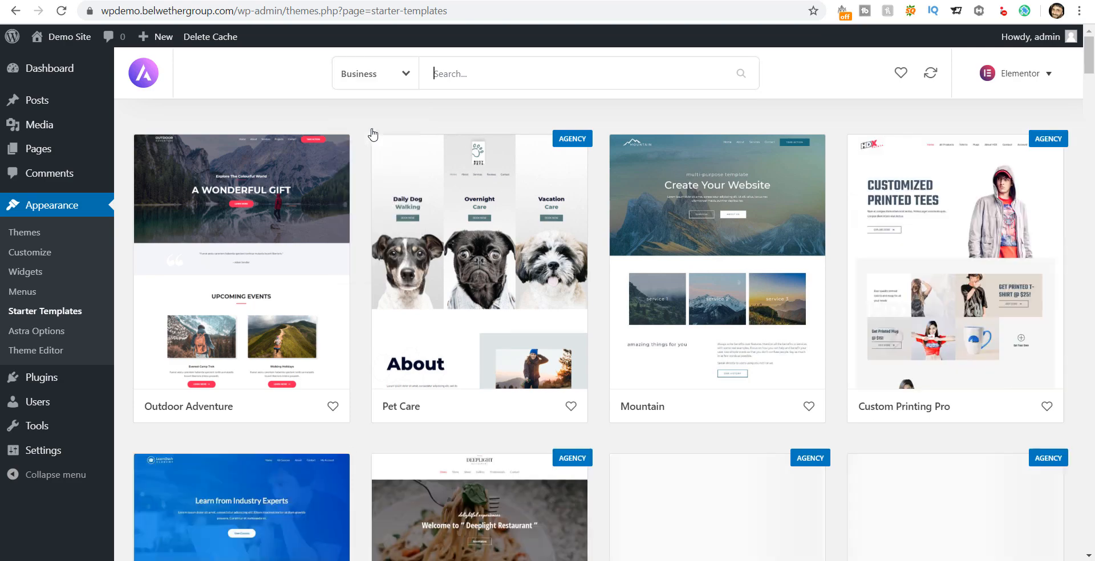
pyautogui.click(407, 78)
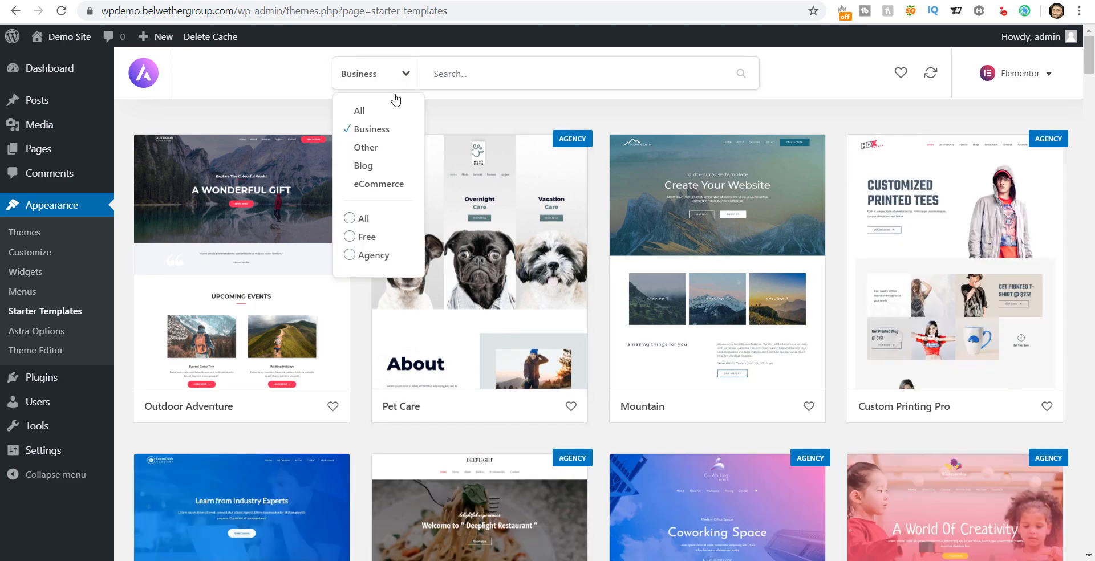
pyautogui.click(368, 168)
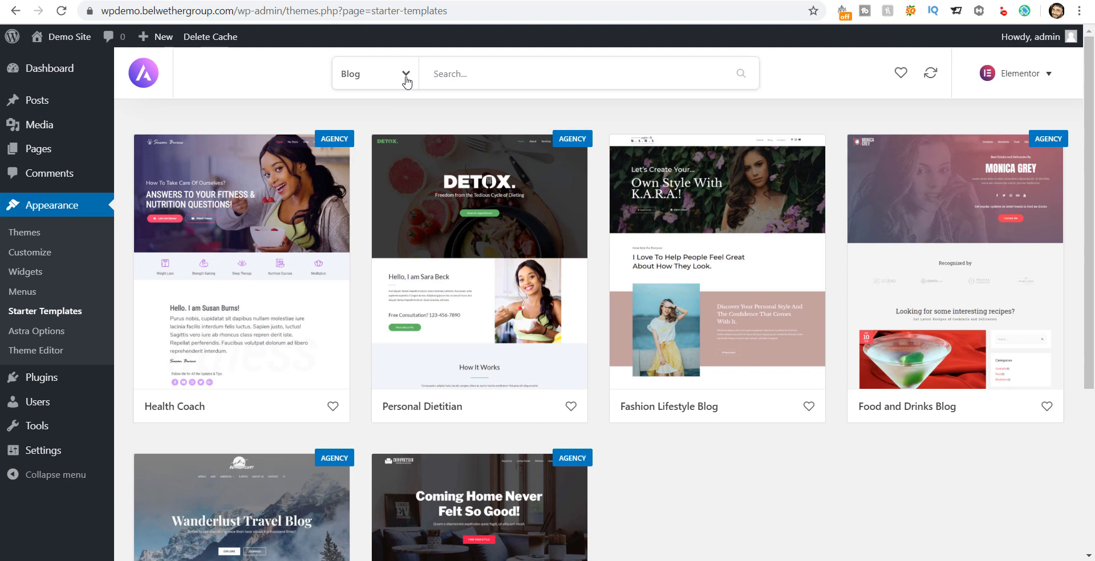
# Step: Filter to eCommerce, then back to Business templates, and scroll to Yoga Instructor
pyautogui.click(406, 80)
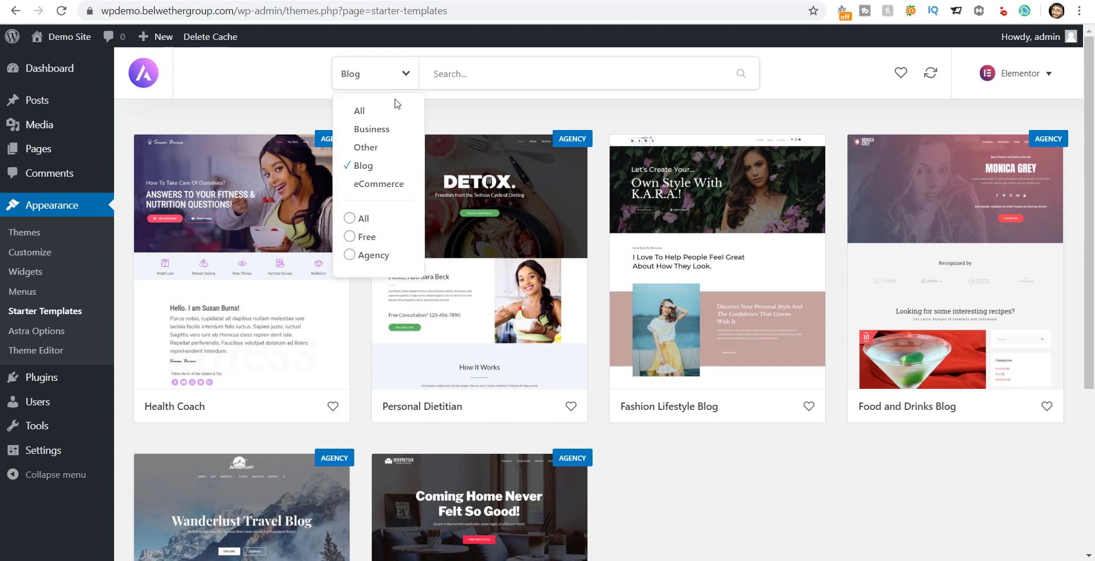
pyautogui.click(378, 185)
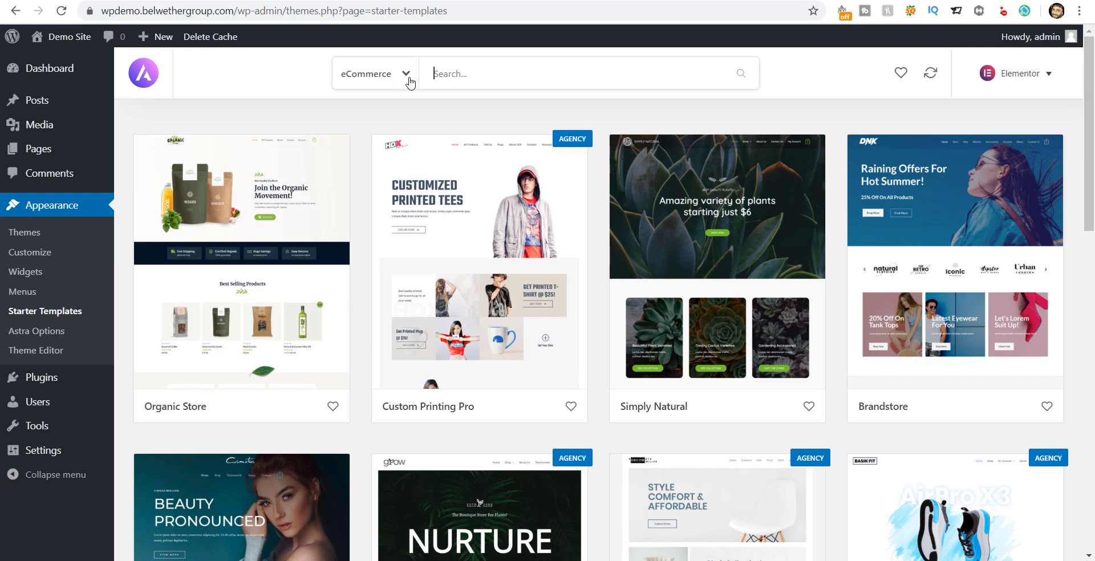
pyautogui.click(408, 79)
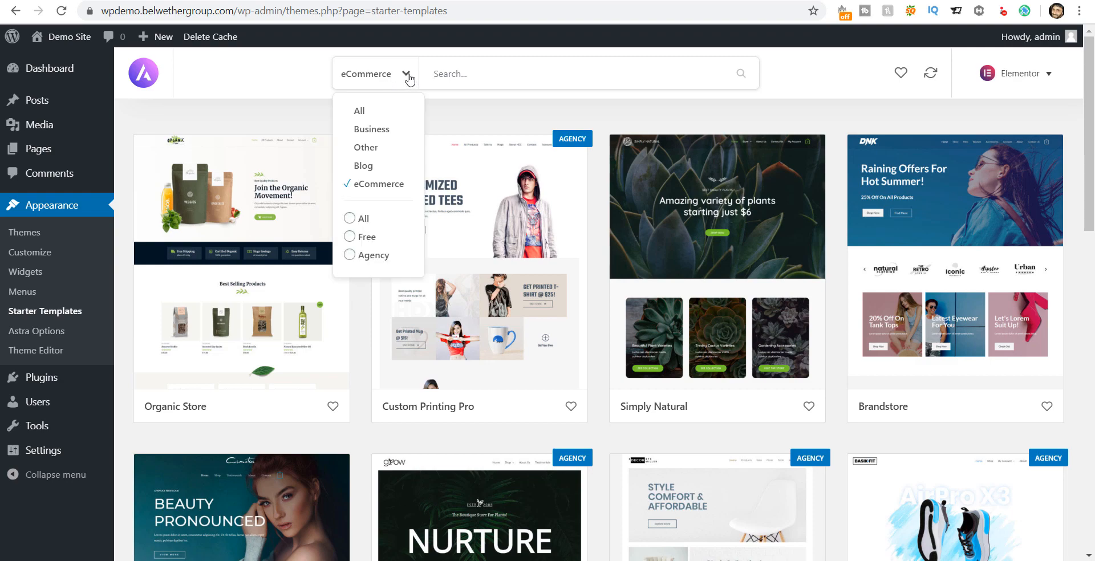
pyautogui.click(380, 130)
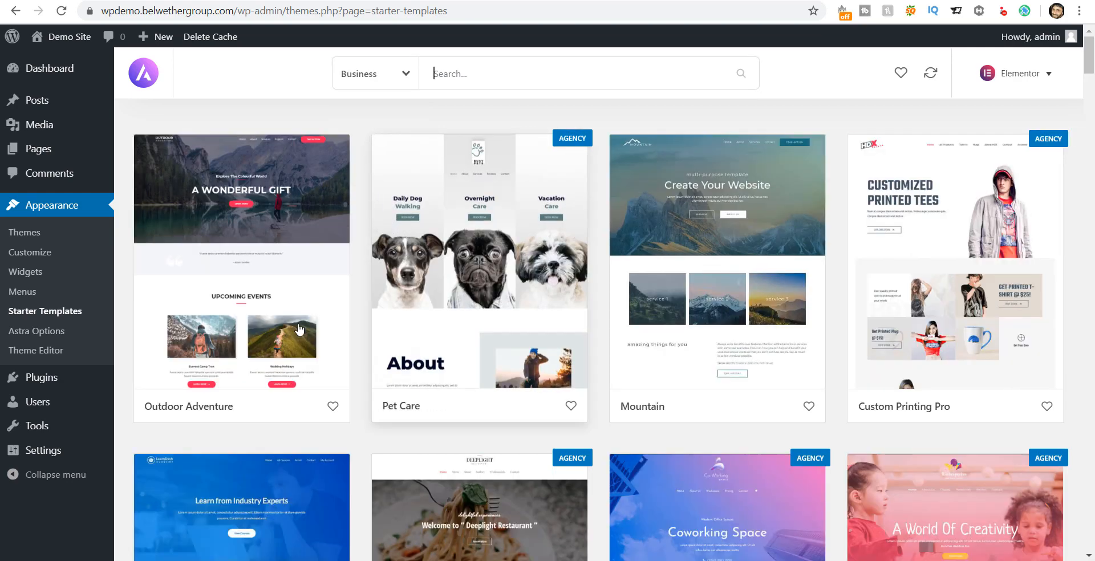
pyautogui.scroll(-5, 548, 336)
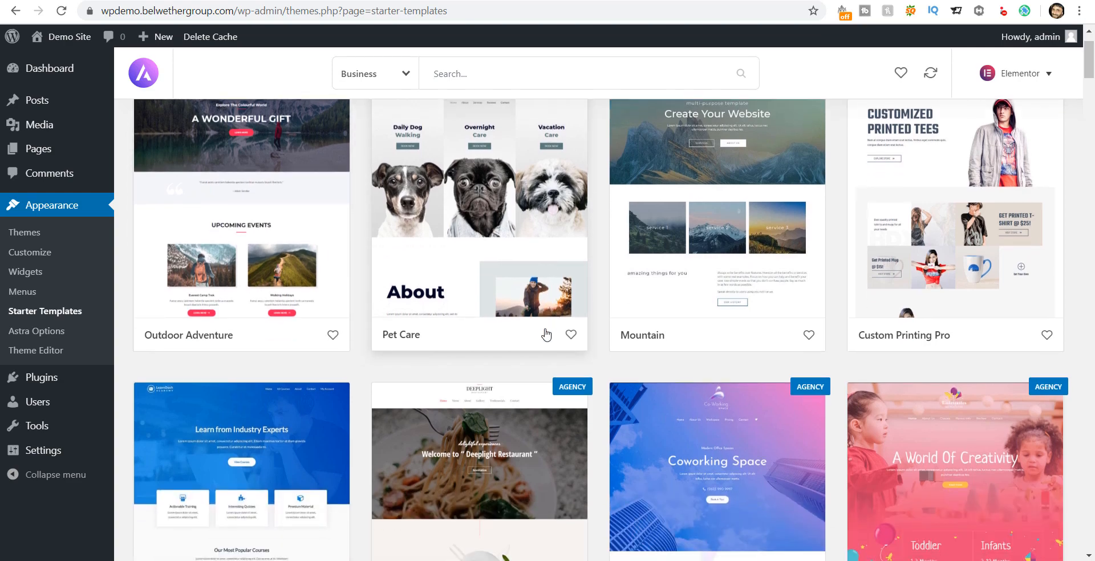
pyautogui.scroll(-3, 590, 354)
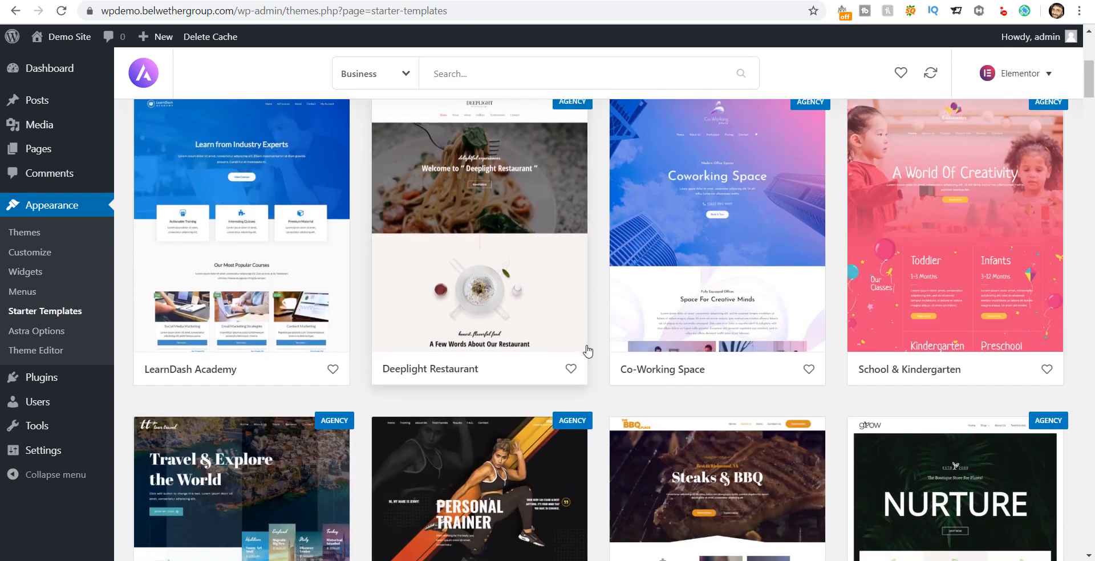
pyautogui.scroll(-6, 570, 350)
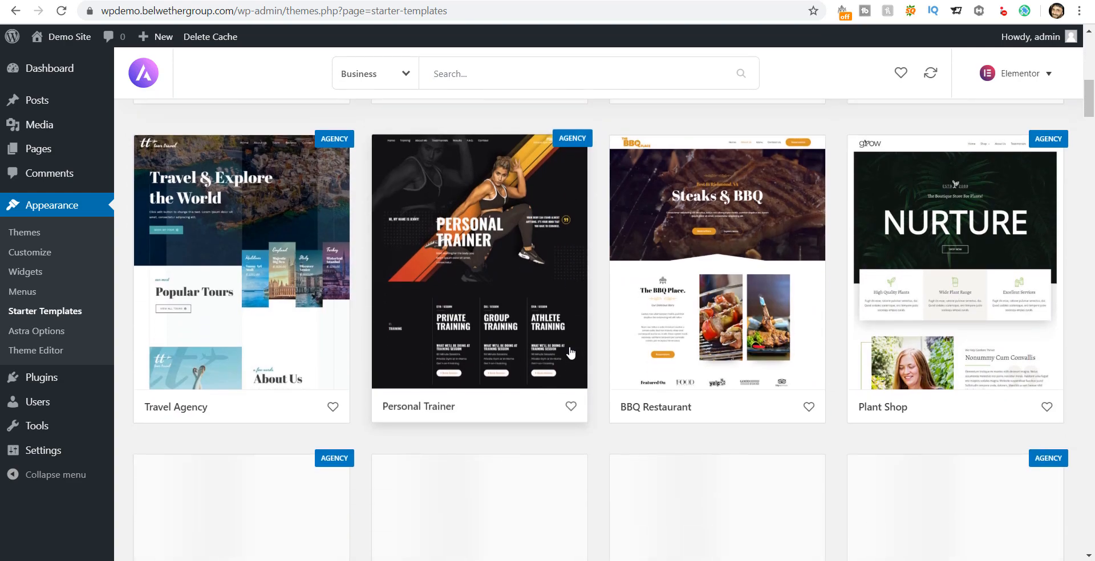
pyautogui.scroll(-3, 570, 354)
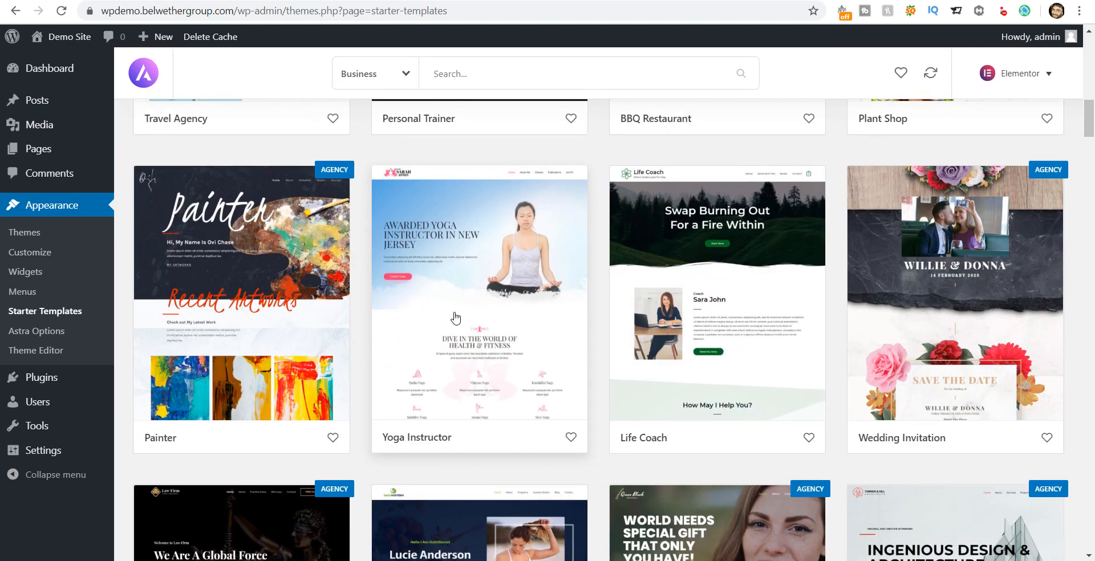
# Step: Import the complete Yoga Instructor site with Delete Previously Imported Site checked
pyautogui.click(489, 308)
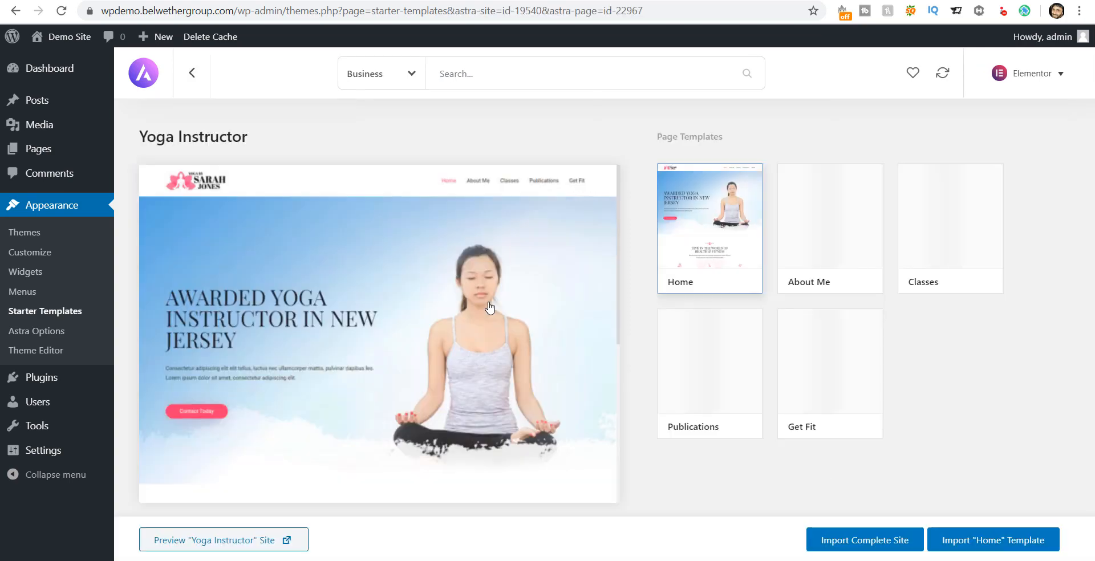
pyautogui.scroll(-1, 489, 308)
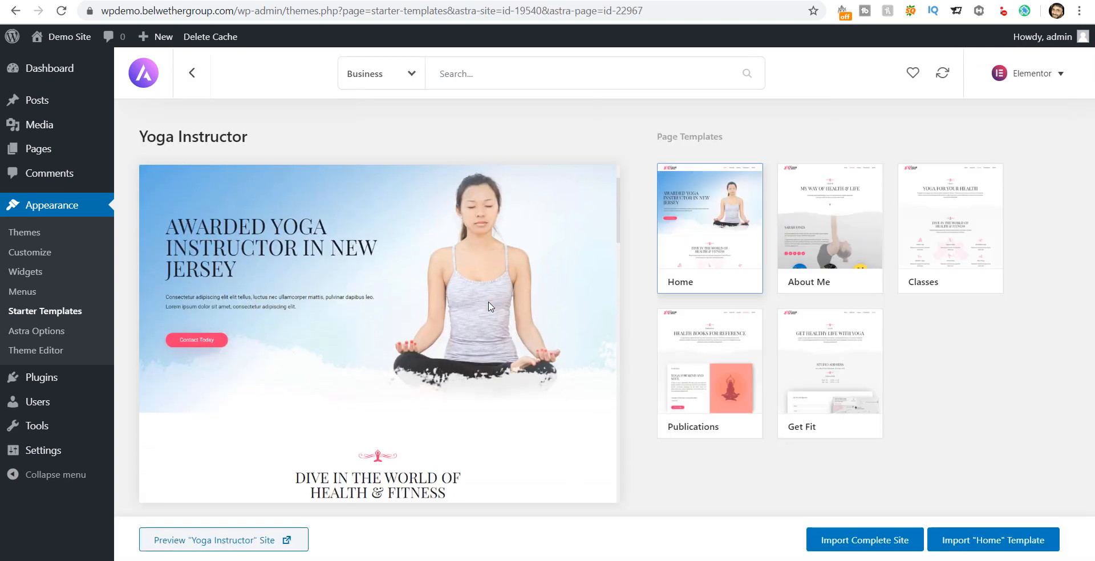
pyautogui.click(869, 543)
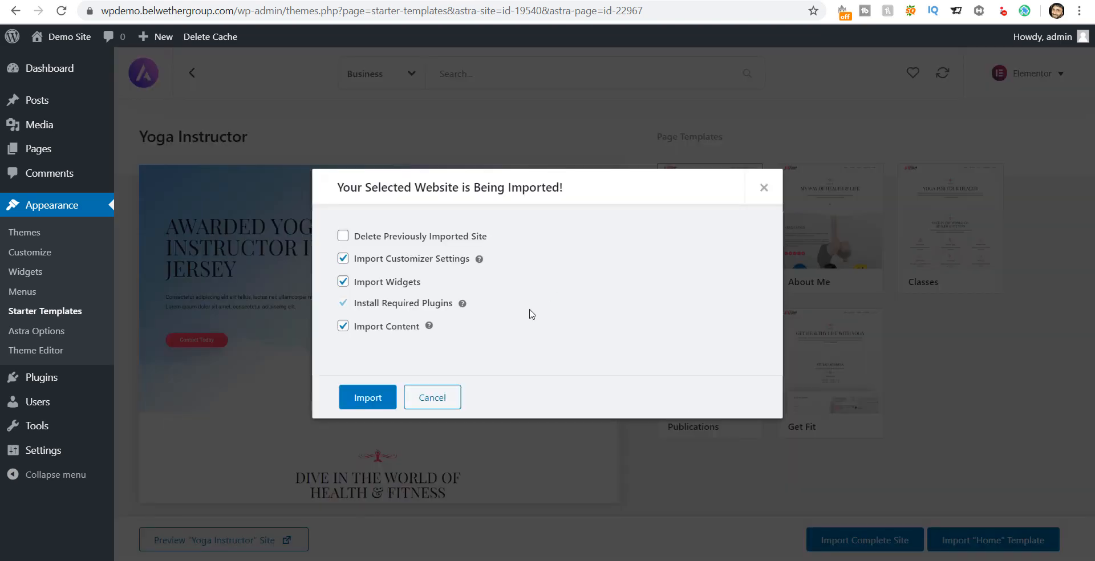
pyautogui.click(343, 237)
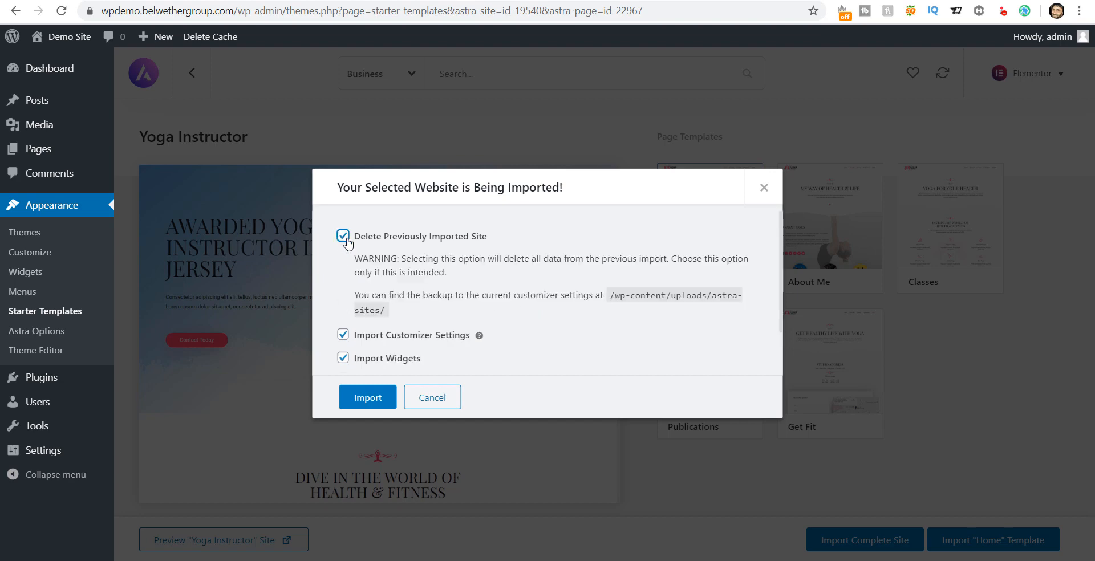
pyautogui.scroll(-1, 406, 250)
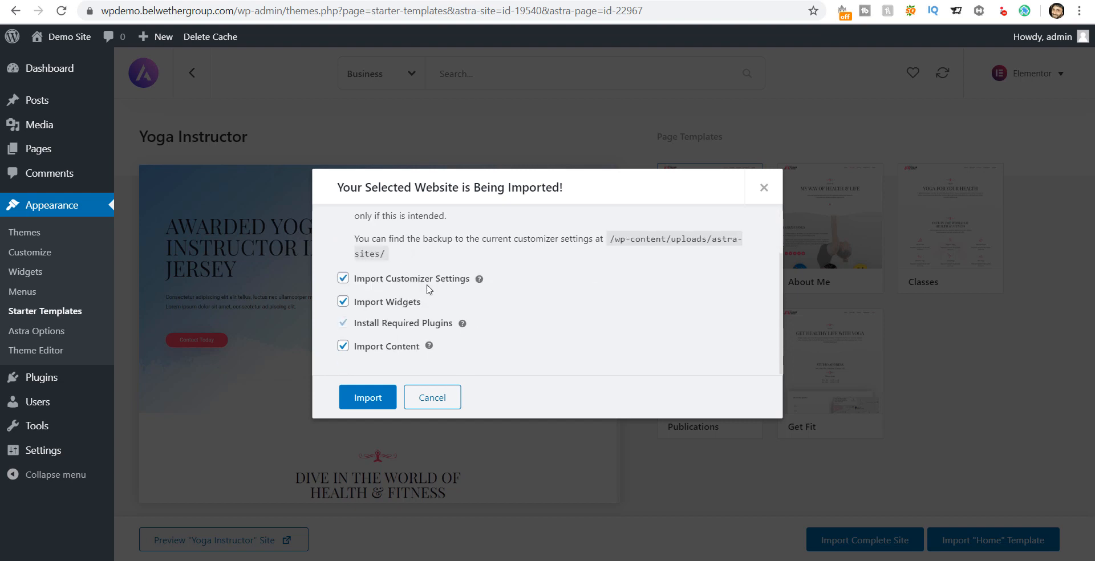
pyautogui.scroll(1, 360, 246)
pyautogui.scroll(-1, 411, 265)
pyautogui.click(374, 400)
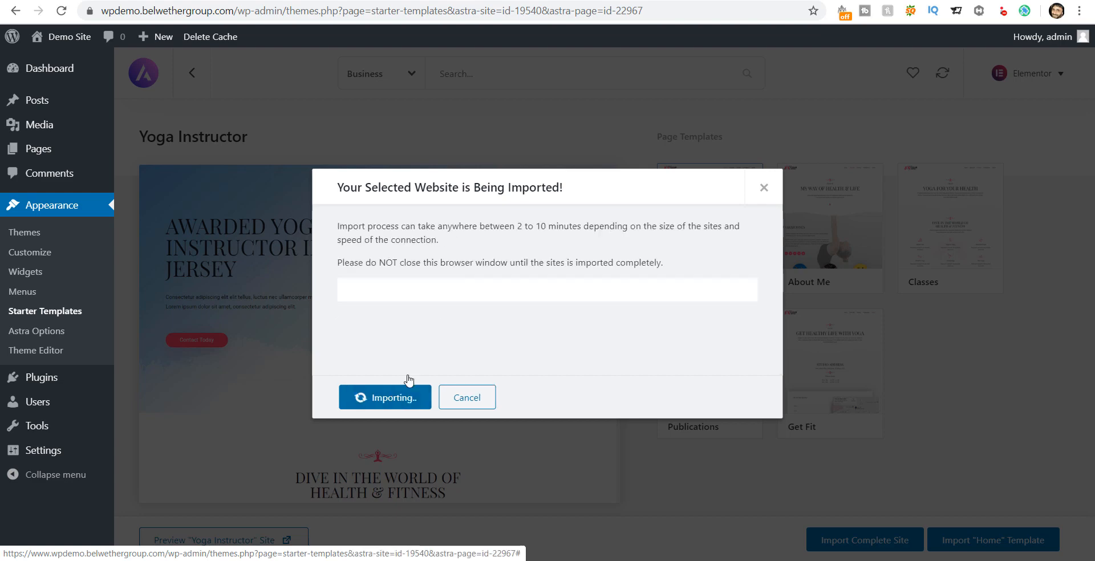
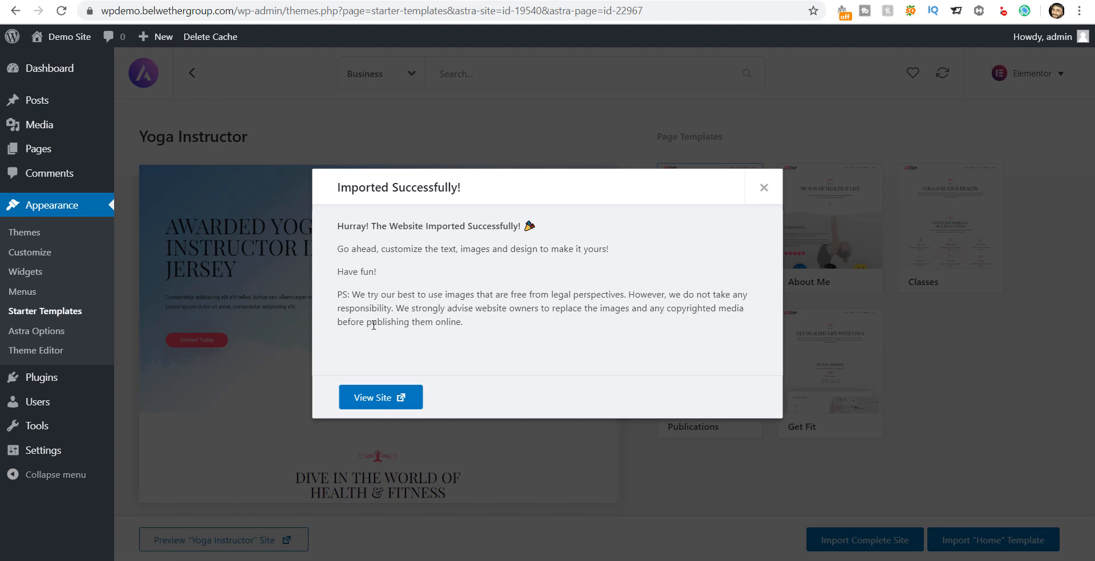
# Step: Open the imported Yoga Instructor site's live home page from the success dialog
pyautogui.click(372, 399)
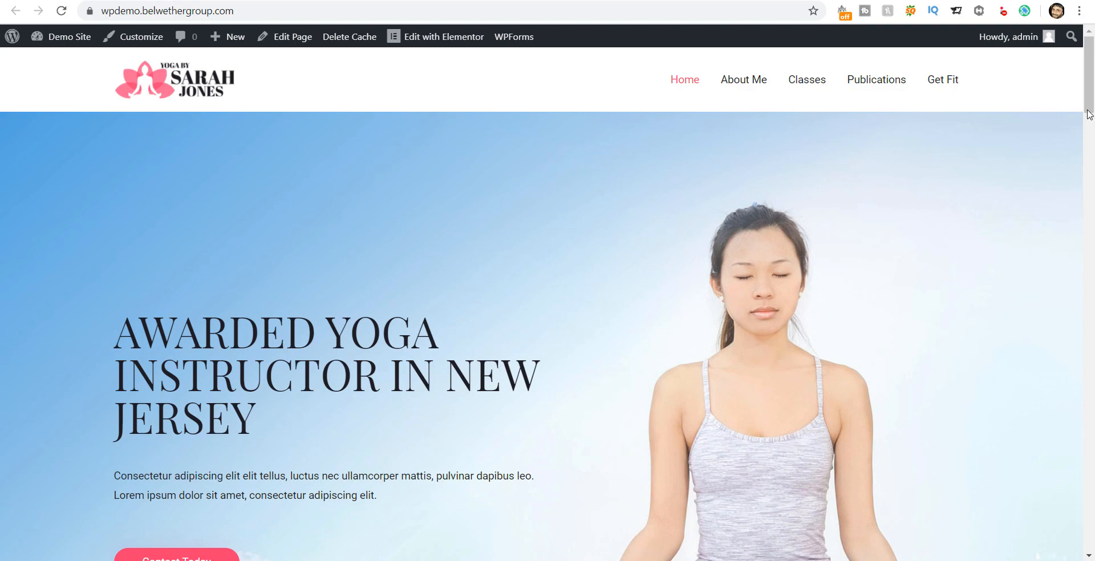
# Step: Scroll through the imported home page, then look over the About Me page
pyautogui.moveTo(1091, 103)
pyautogui.mouseDown()
pyautogui.moveTo(1085, 535)
pyautogui.moveTo(1092, 43)
pyautogui.mouseUp()
pyautogui.scroll(-4, 367, 279)
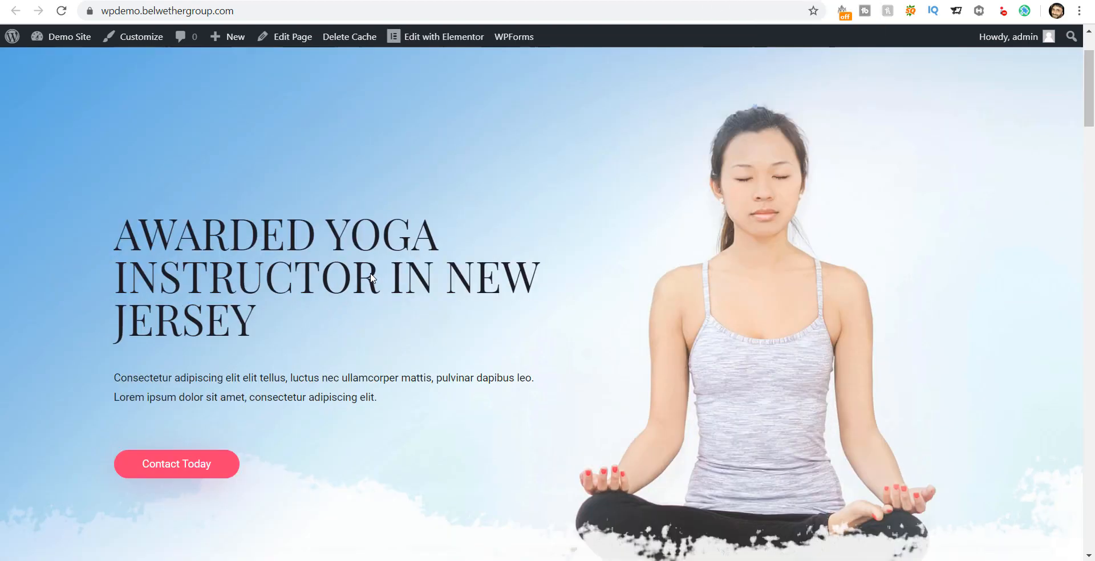
pyautogui.scroll(4, 369, 279)
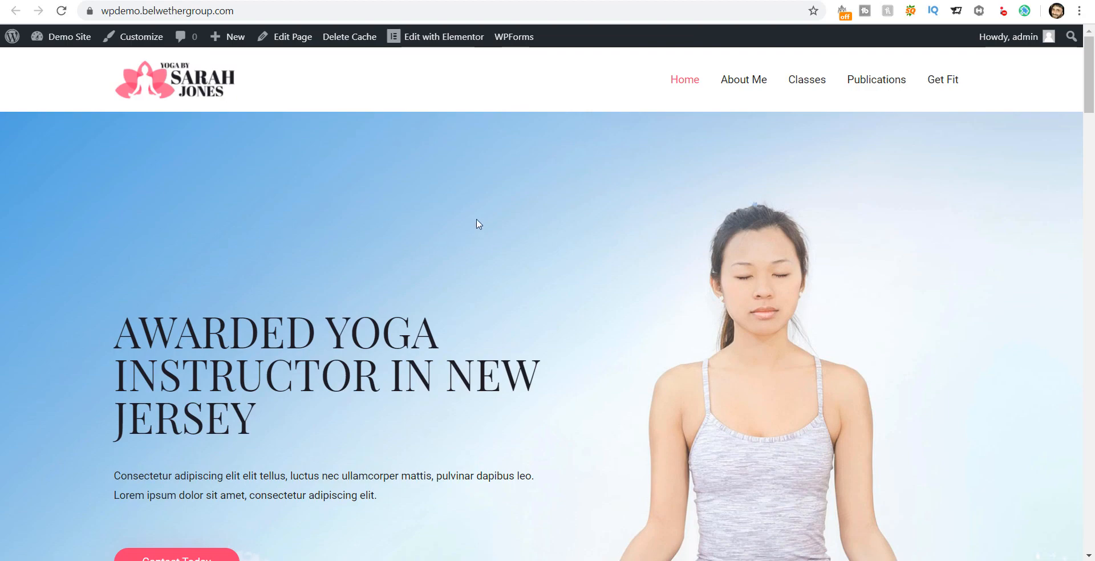
pyautogui.scroll(-7, 1079, 143)
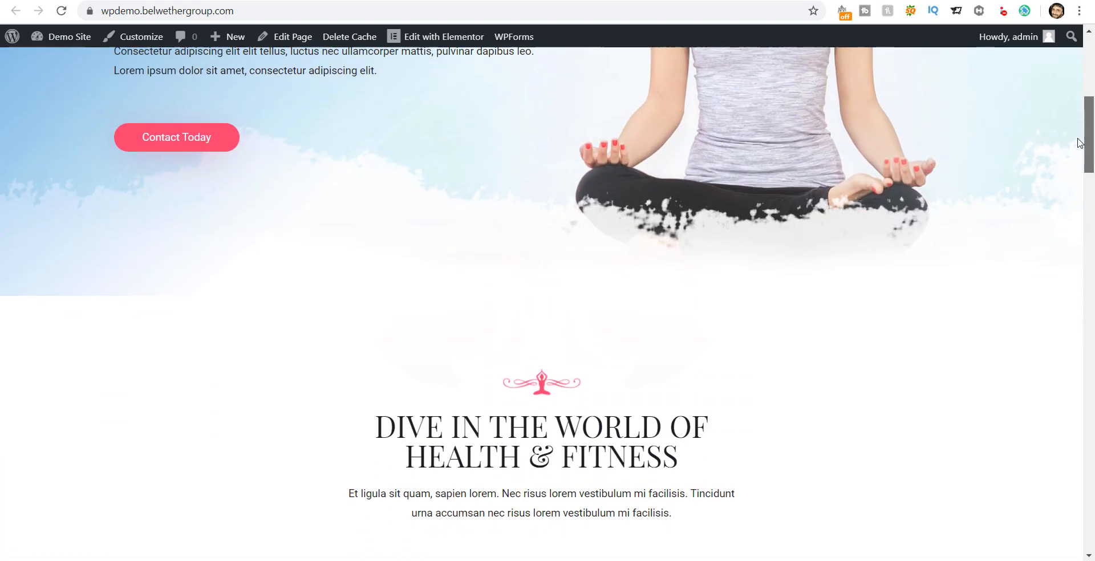
pyautogui.moveTo(1079, 143); pyautogui.dragTo(995, 110)
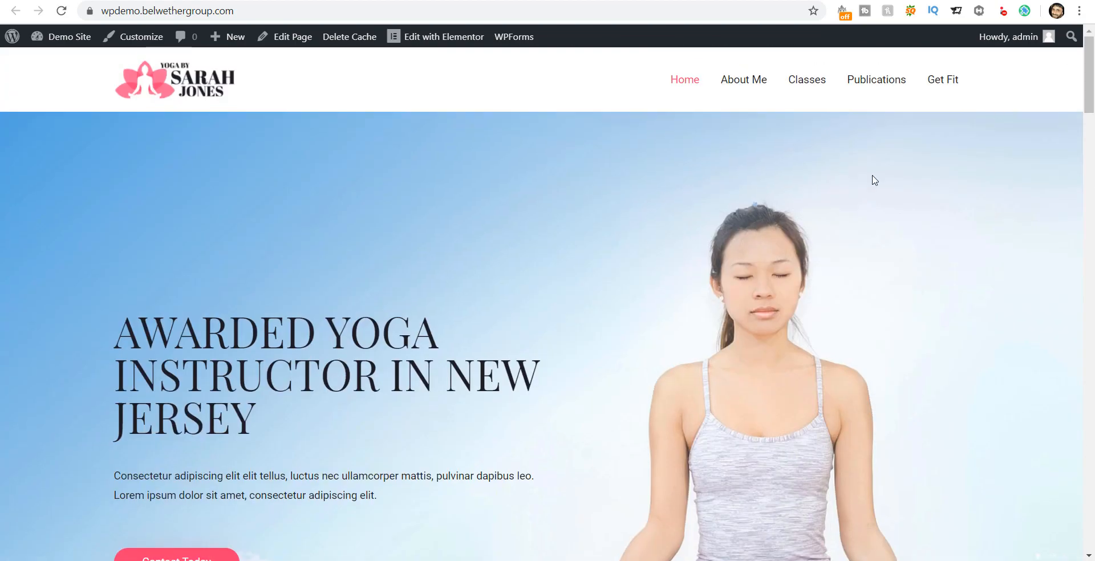
pyautogui.click(744, 84)
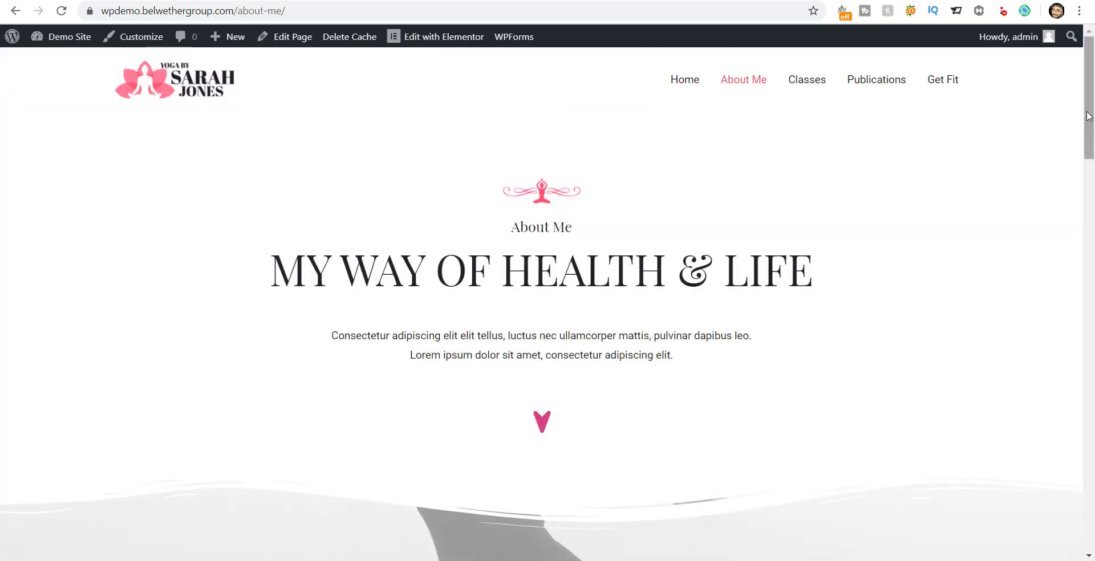
pyautogui.moveTo(1089, 116)
pyautogui.mouseDown()
pyautogui.moveTo(1083, 503)
pyautogui.moveTo(1065, 460)
pyautogui.moveTo(1053, 342)
pyautogui.moveTo(1083, 176)
pyautogui.moveTo(1085, 86)
pyautogui.mouseUp()
# Step: Return to Home, scroll to its bottom, and switch back to the admin import confirmation
pyautogui.click(684, 80)
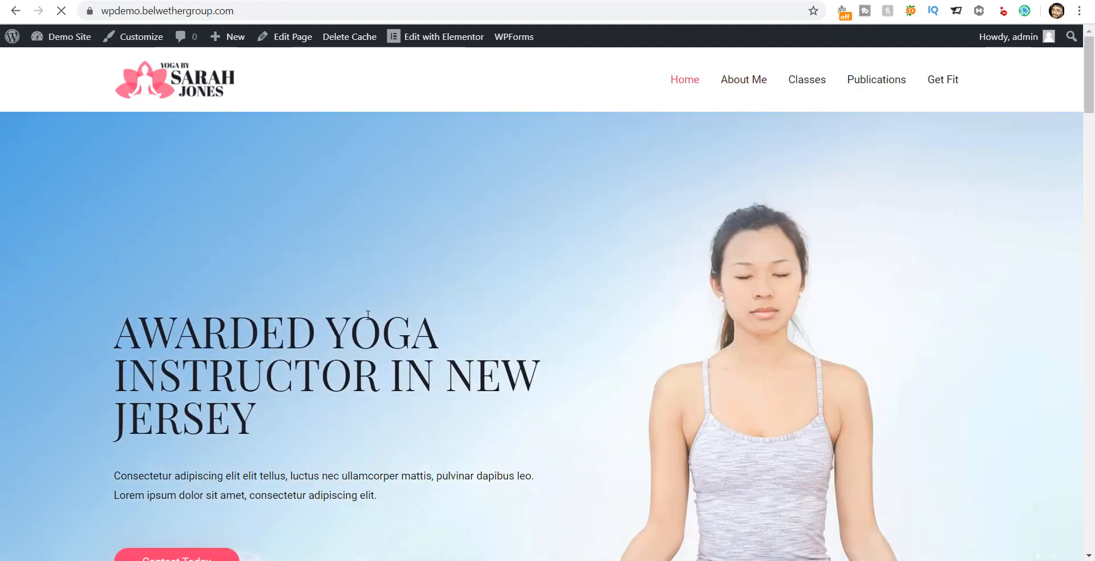
pyautogui.scroll(-3, 381, 273)
pyautogui.scroll(-3, 351, 313)
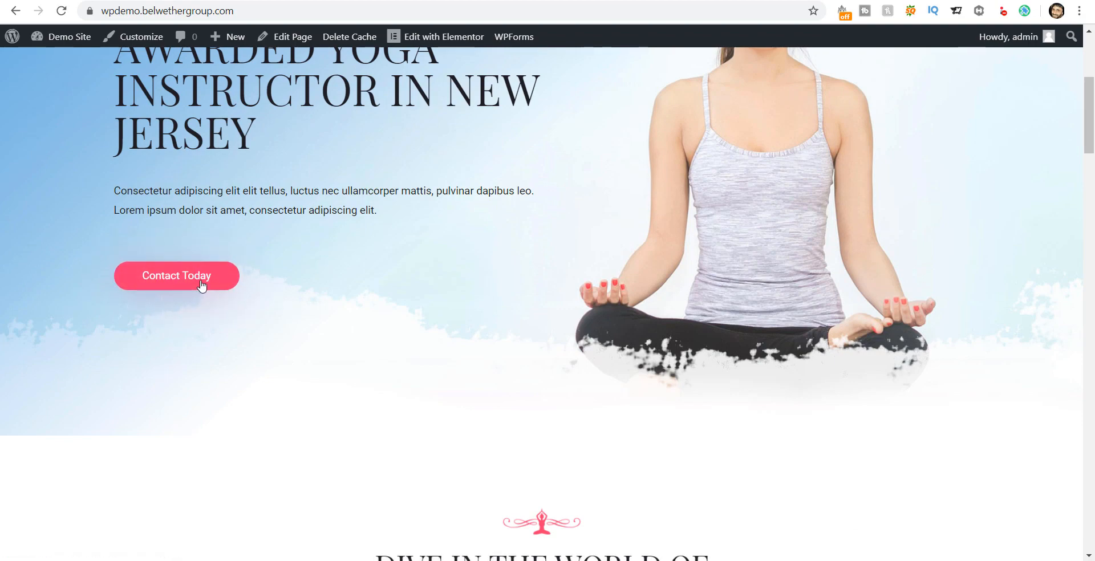
pyautogui.scroll(-4, 325, 325)
pyautogui.scroll(-5, 336, 333)
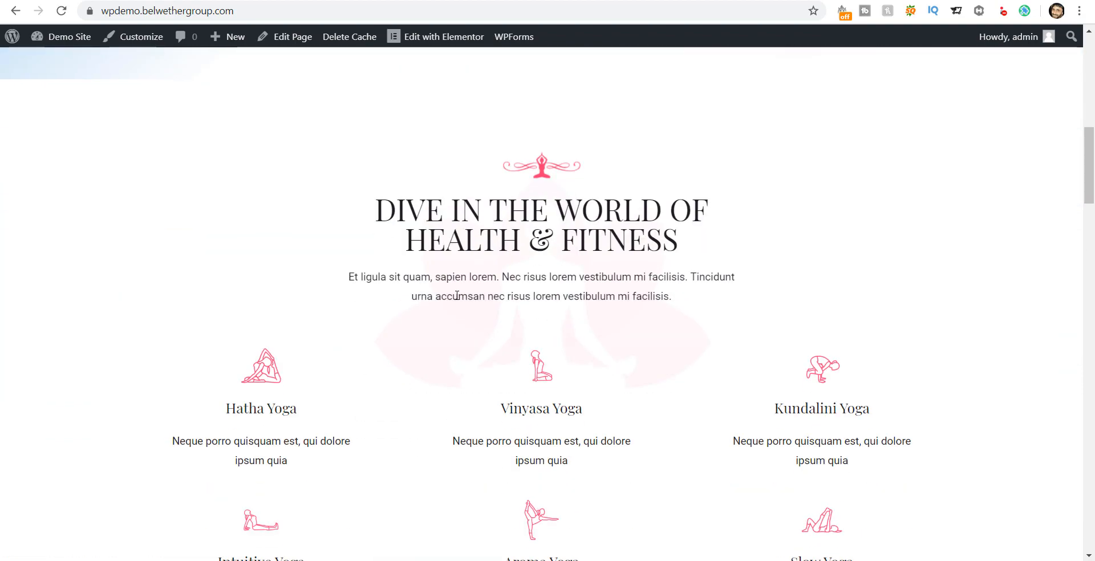
pyautogui.moveTo(1089, 199)
pyautogui.mouseDown()
pyautogui.moveTo(1086, 536)
pyautogui.moveTo(1089, 57)
pyautogui.mouseUp()
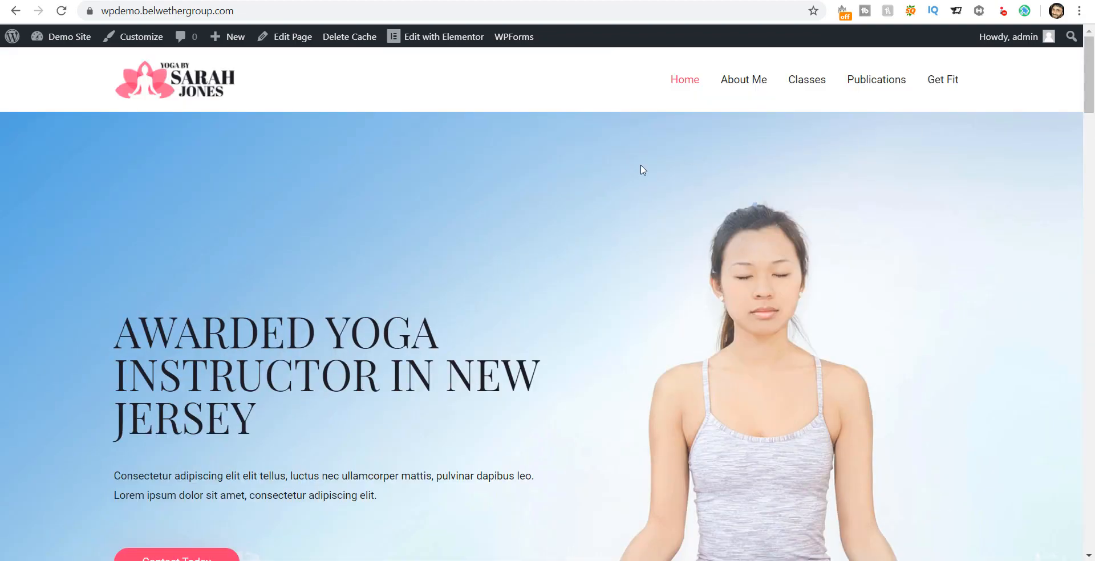
pyautogui.hotkey('ctrl', 'shift', 'Tab')
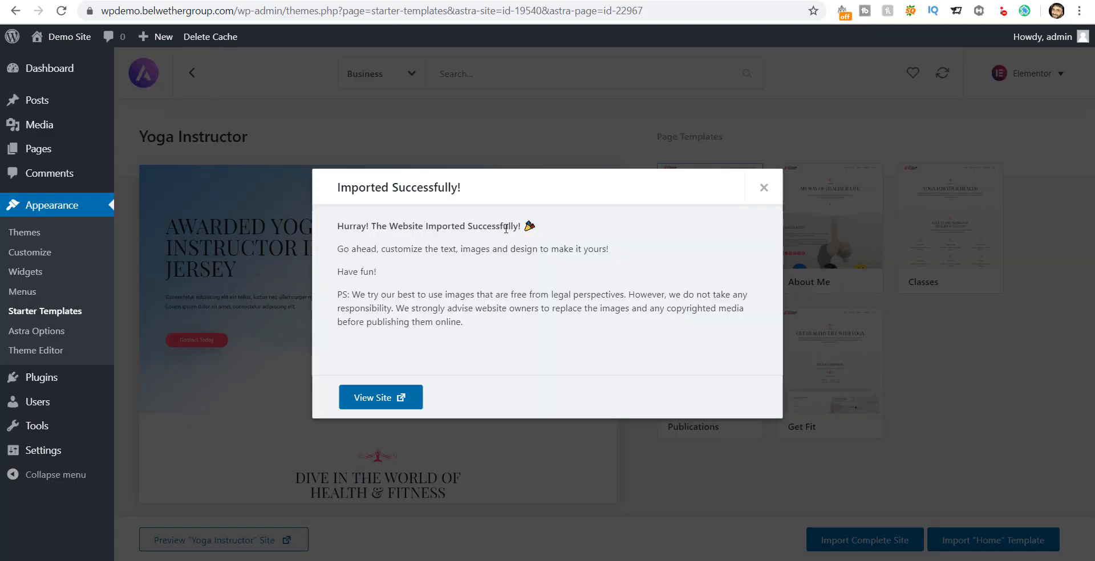
# Step: Dismiss the import message and create a new page from the All Pages list
pyautogui.click(764, 189)
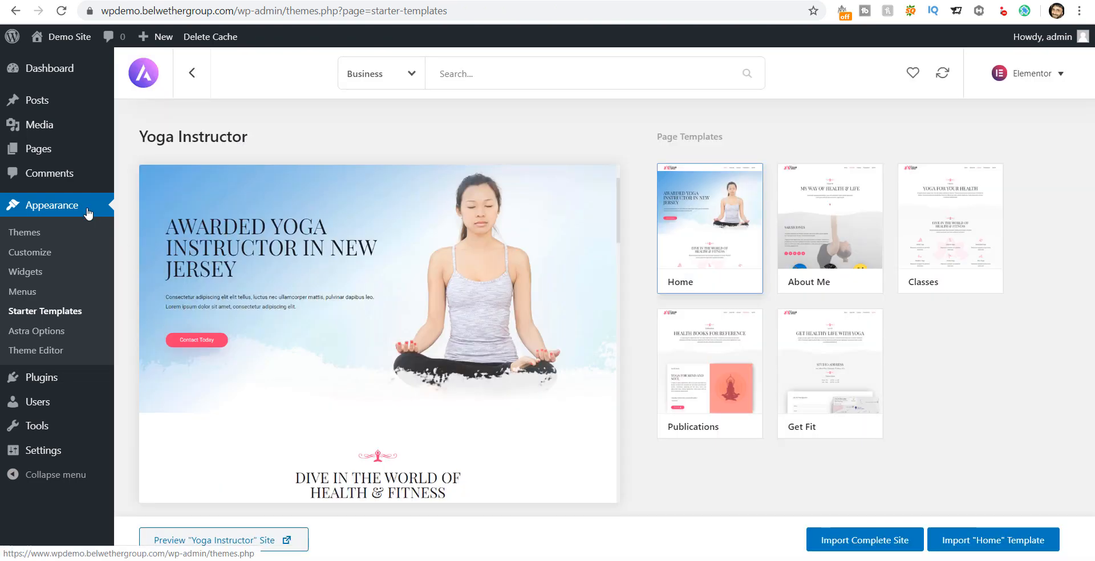
pyautogui.moveTo(62, 153)
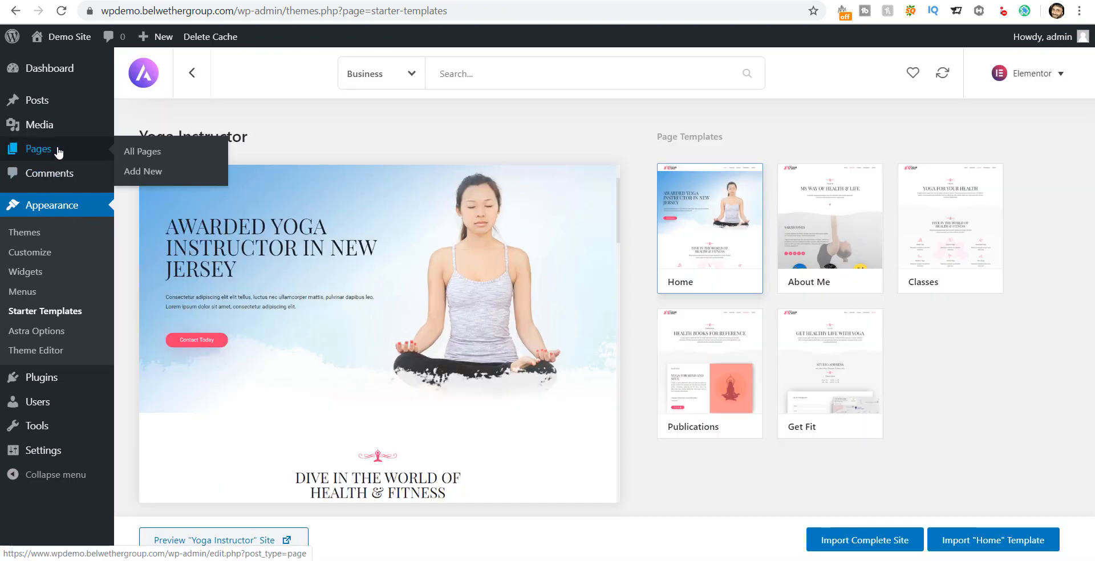
pyautogui.click(137, 153)
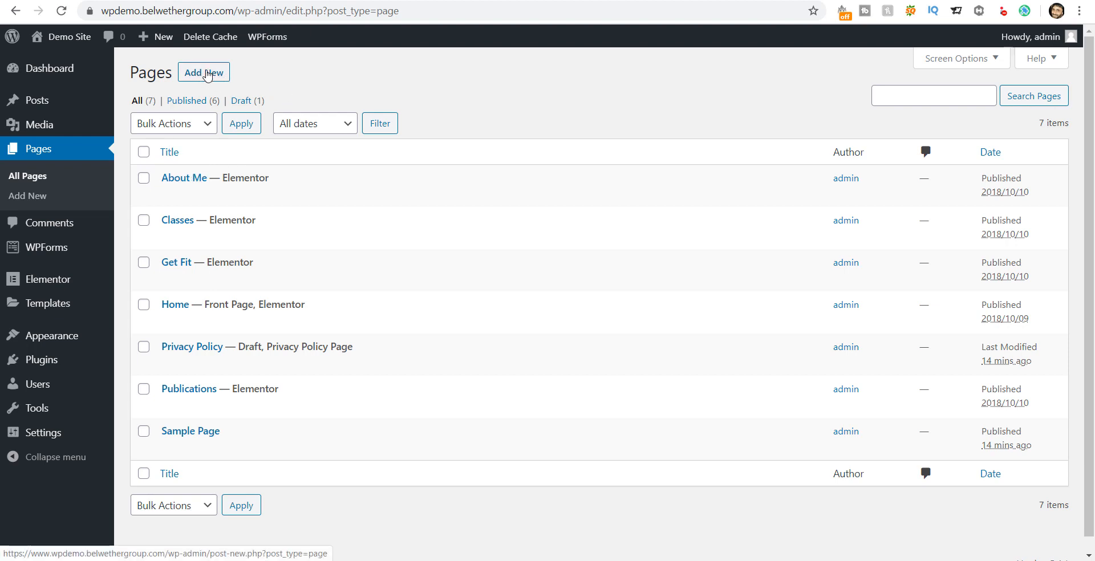
pyautogui.click(208, 76)
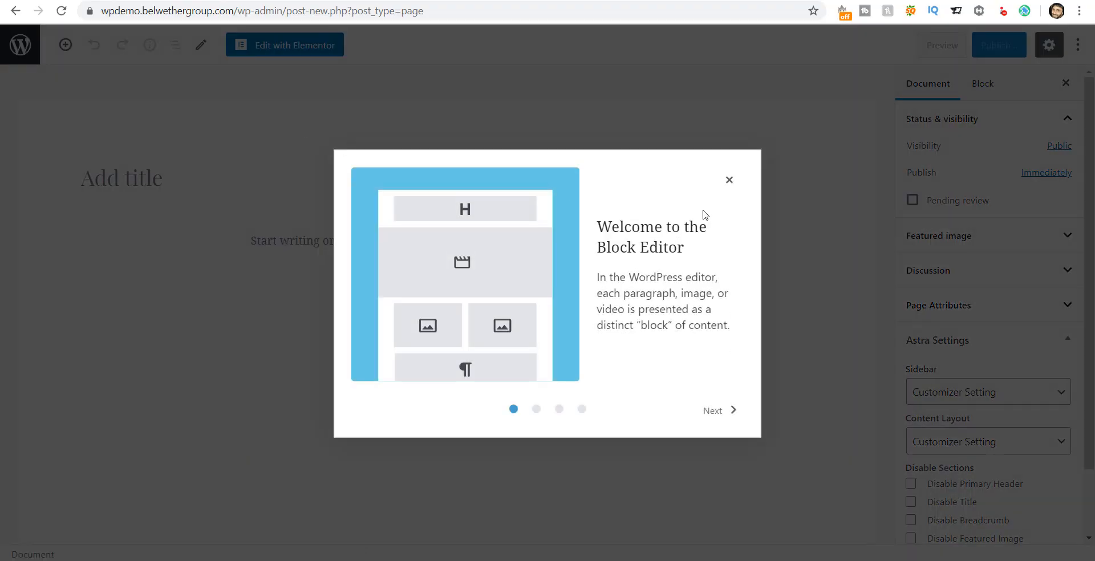
# Step: Title the new page 'My demo page', then navigate back without saving
pyautogui.click(729, 182)
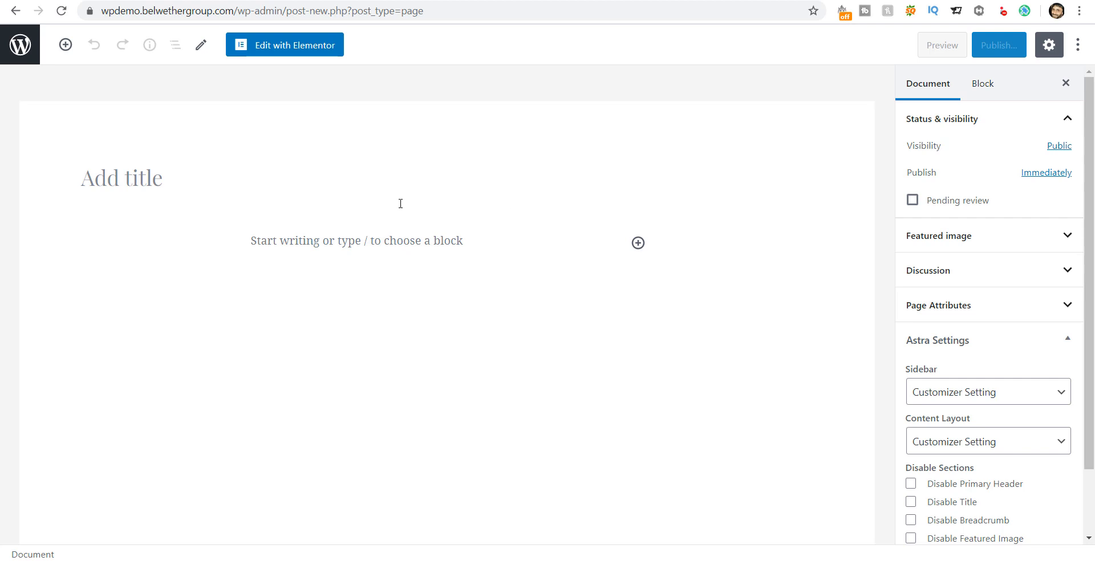
pyautogui.click(143, 170)
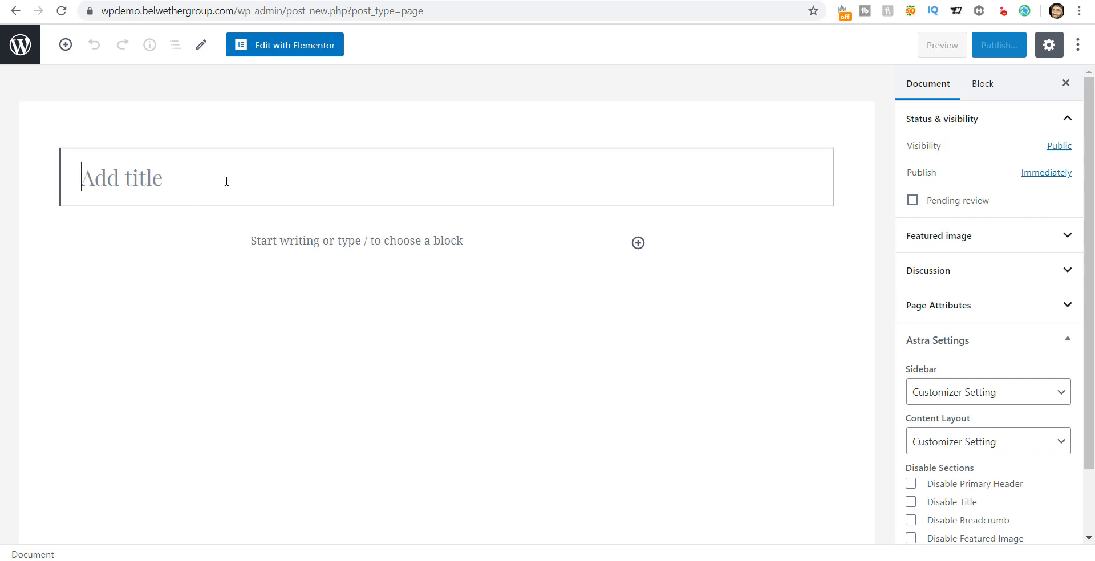
pyautogui.write('My demo')
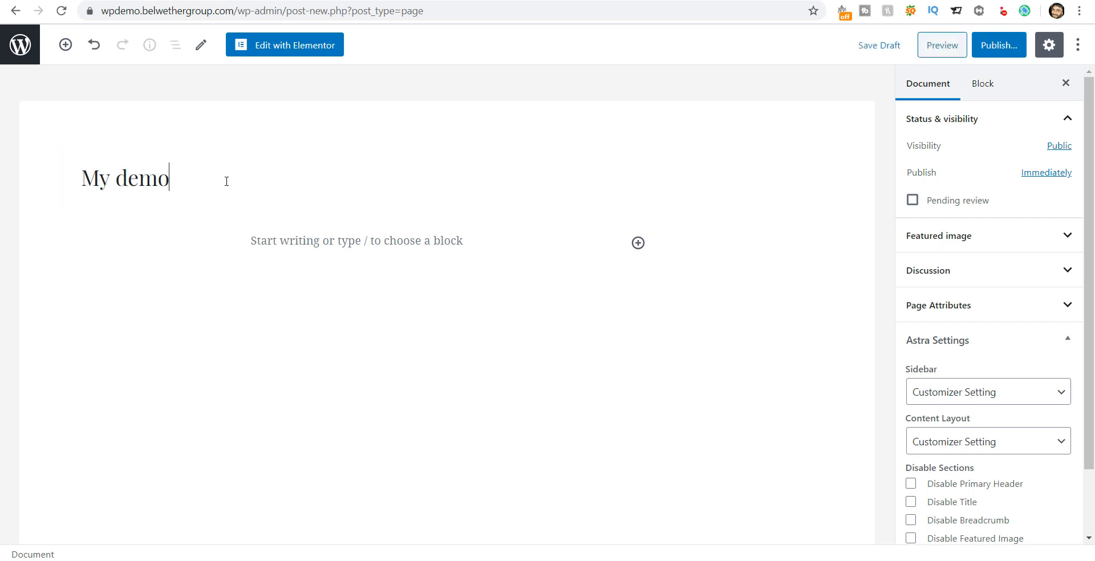
pyautogui.write(' page')
pyautogui.click(16, 11)
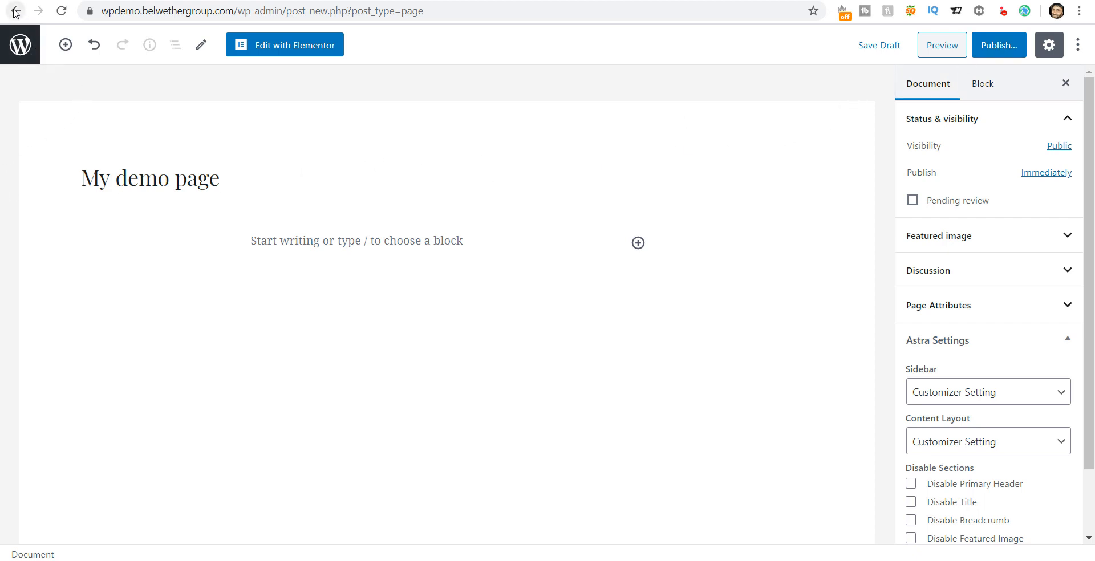
# Step: Discard the My demo page draft and view the live Home page
pyautogui.click(621, 93)
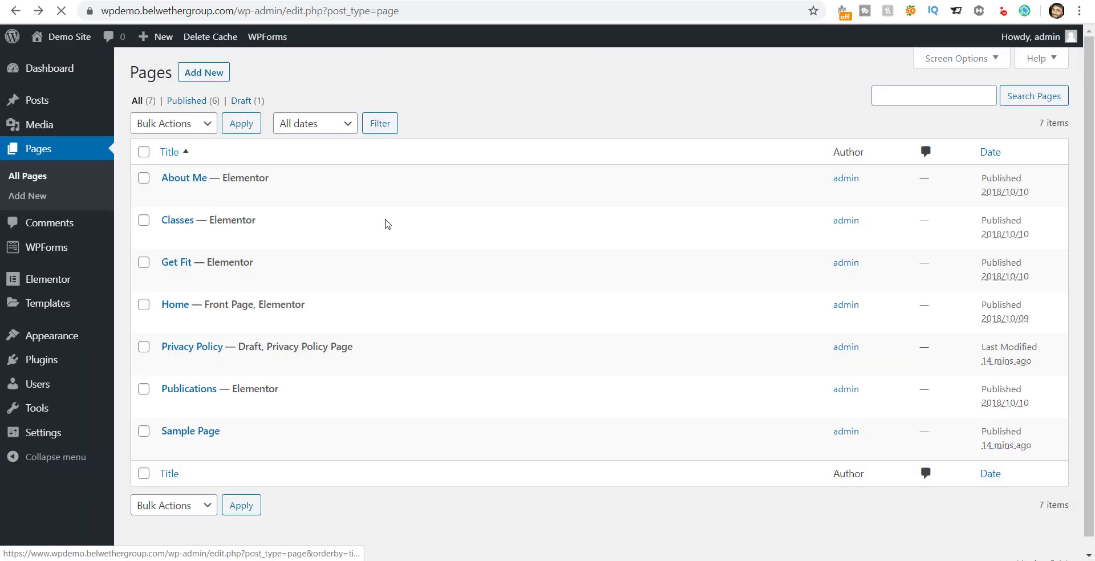
pyautogui.scroll(-1, 445, 274)
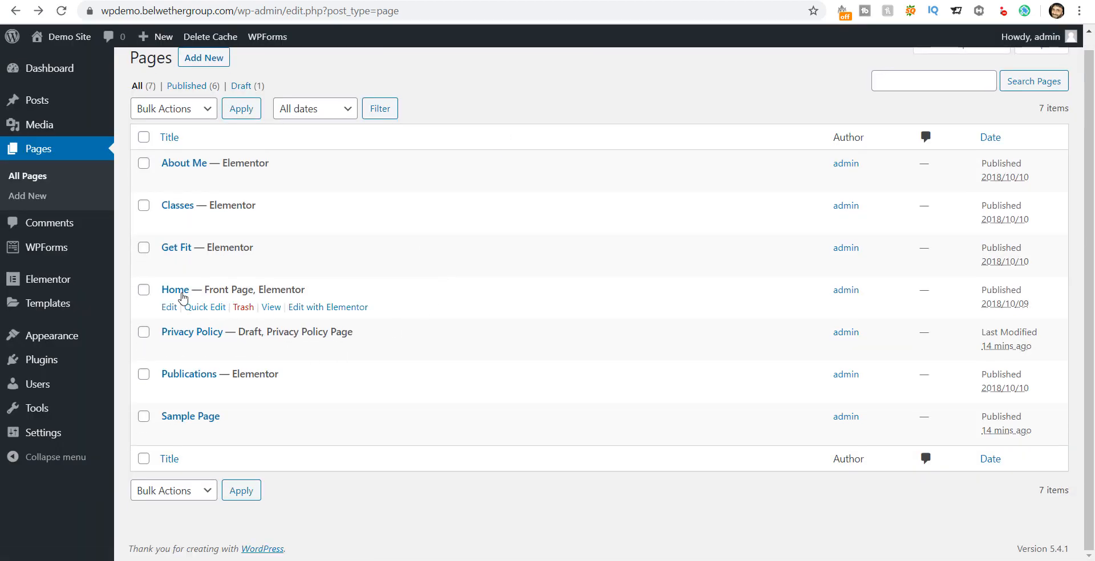
pyautogui.click(271, 307)
# Step: Scroll the live Home page, then return to Pages and open Home in Elementor
pyautogui.scroll(-10, 506, 257)
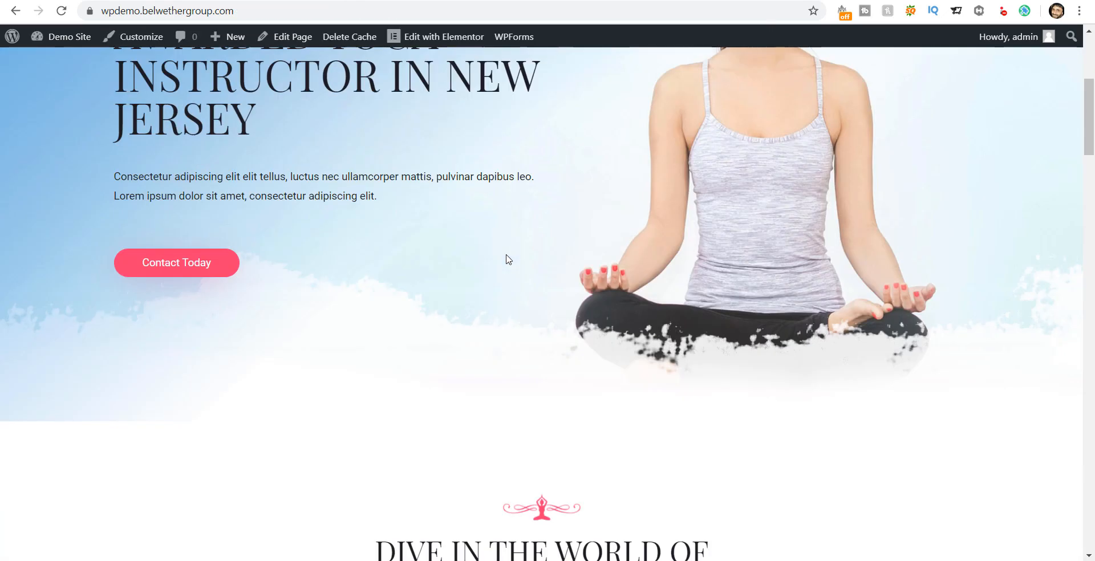
pyautogui.moveTo(1090, 194); pyautogui.dragTo(1091, 104)
pyautogui.hotkey('alt', 'Left')
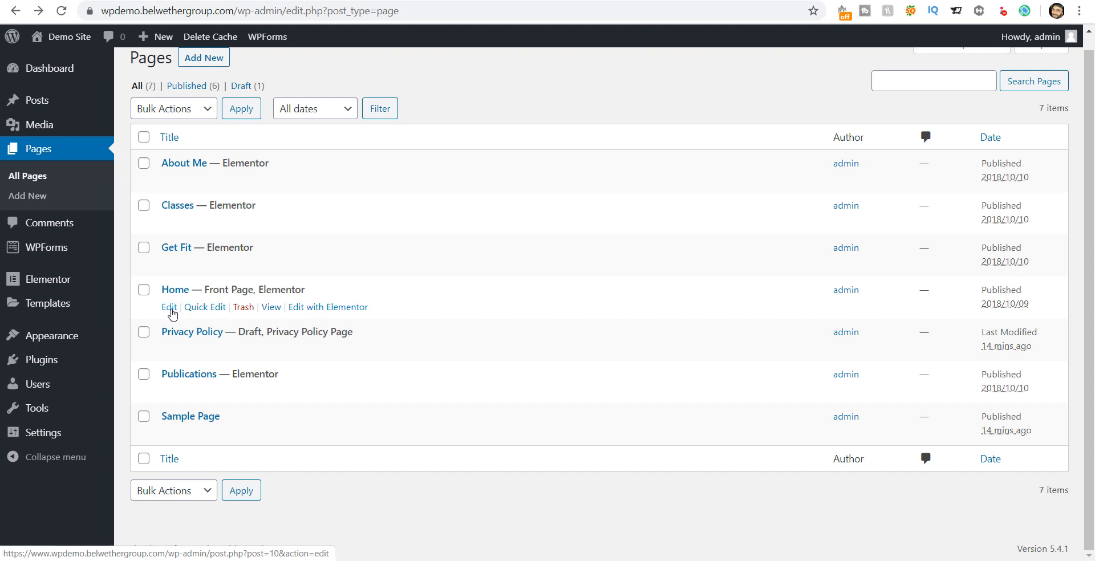
pyautogui.click(323, 312)
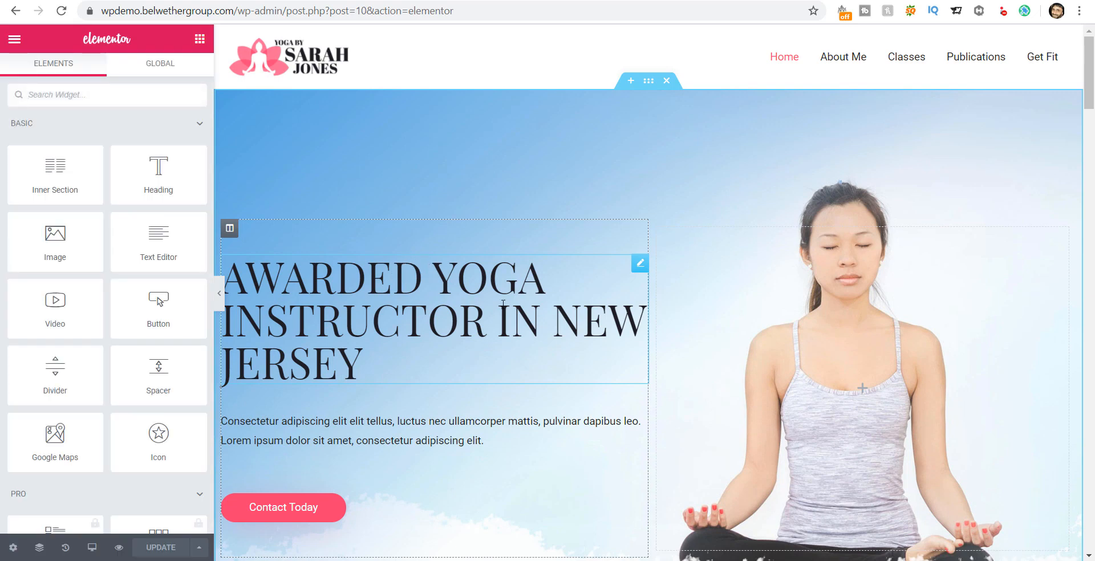
# Step: Replace the hero heading's title with 'This is my demo text' and show its Style options
pyautogui.scroll(-1, 502, 292)
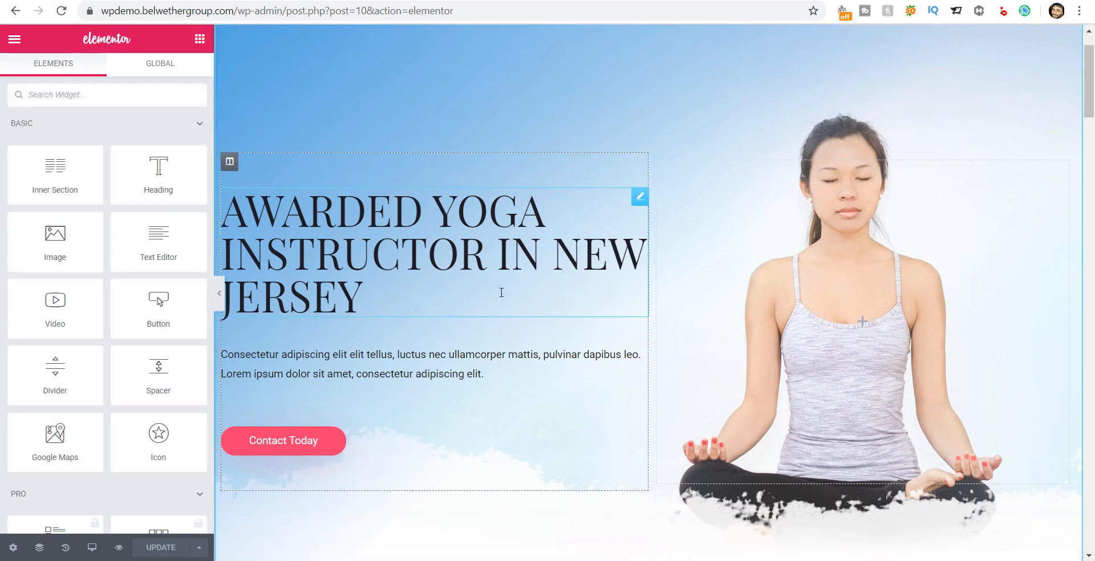
pyautogui.scroll(1, 501, 293)
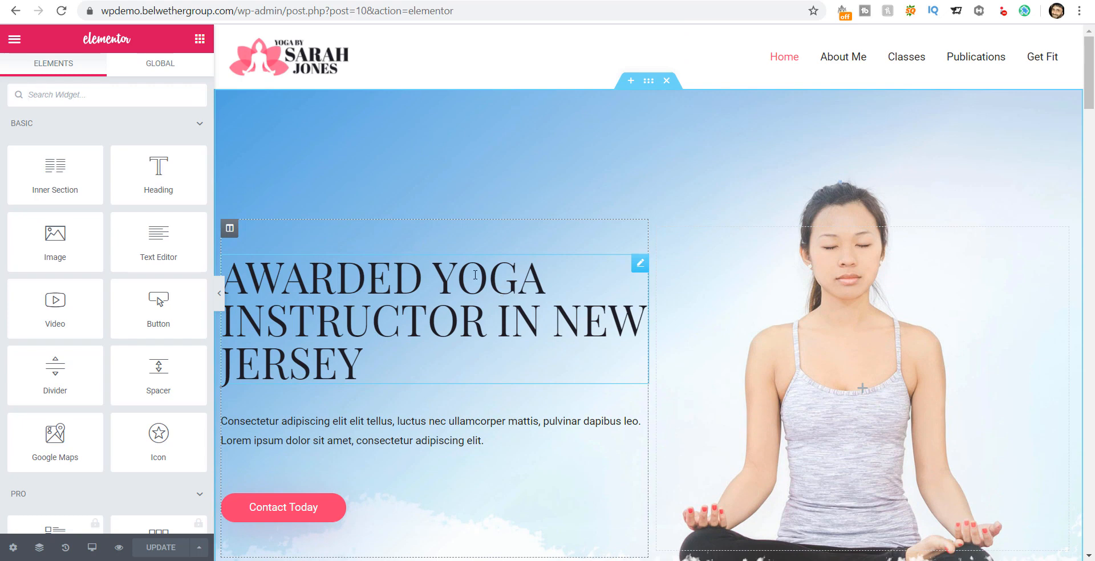
pyautogui.click(436, 356)
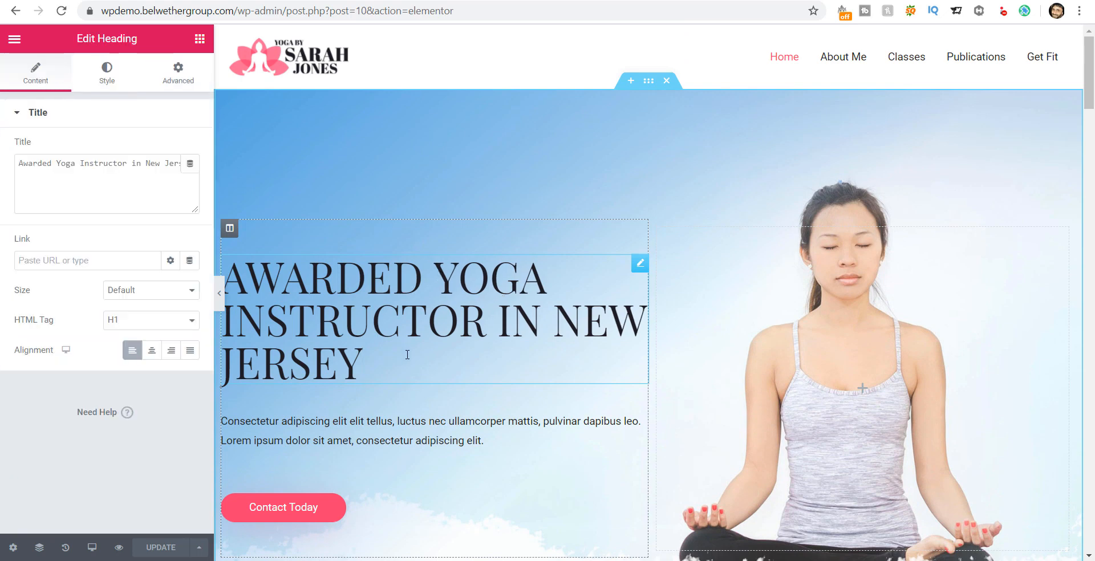
pyautogui.click(54, 163)
pyautogui.hotkey('ctrl', 'a')
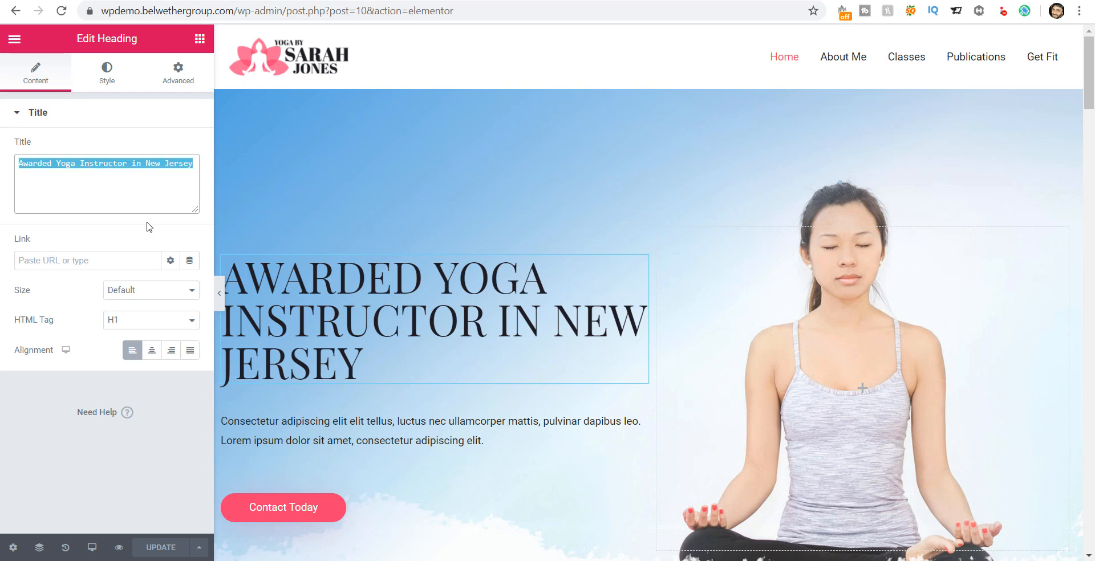
pyautogui.write('This is ')
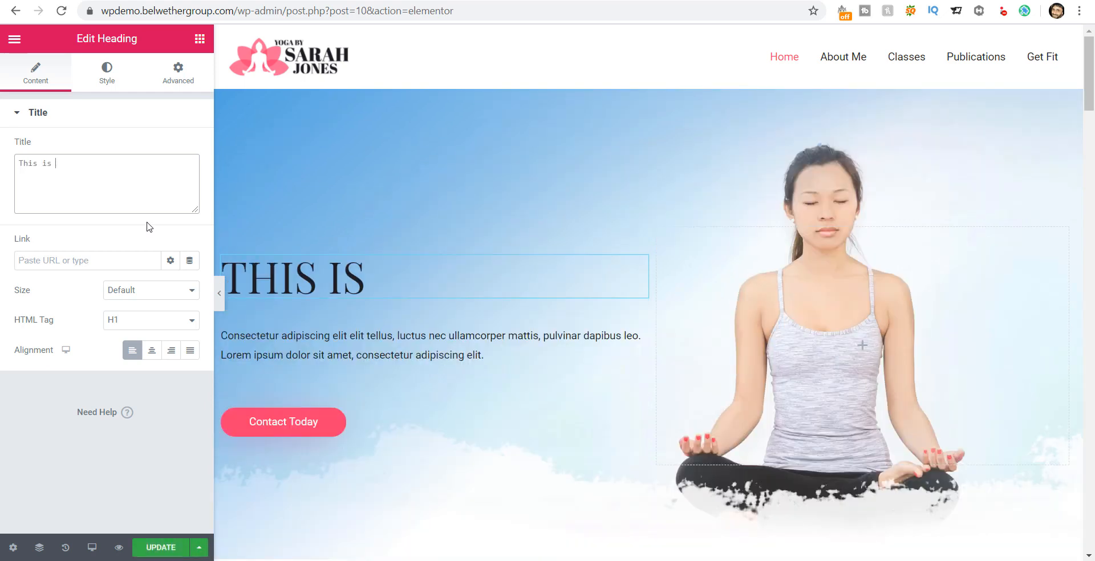
pyautogui.write('my demo ')
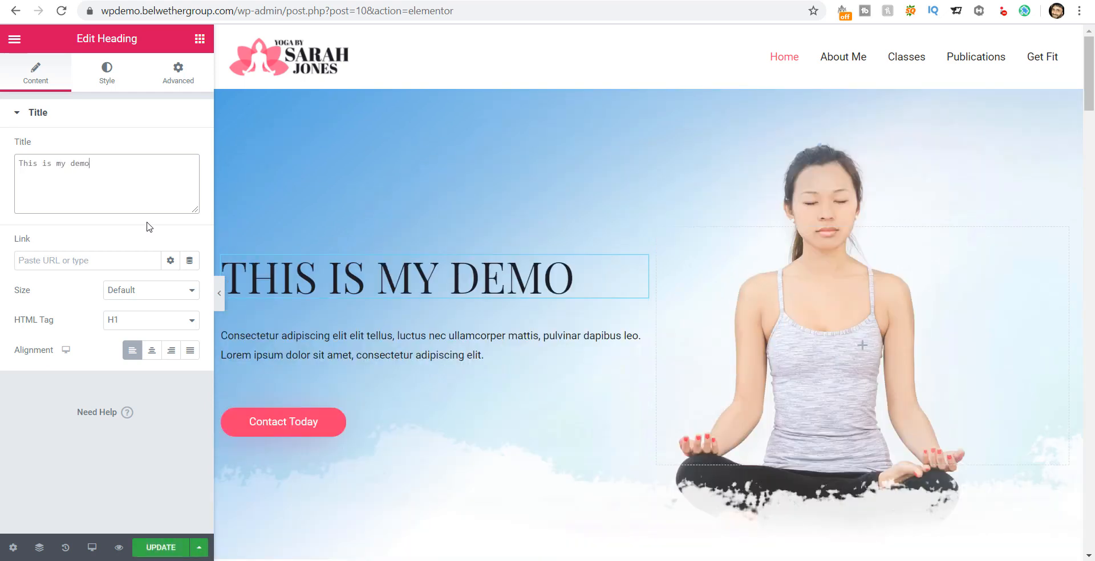
pyautogui.write('text')
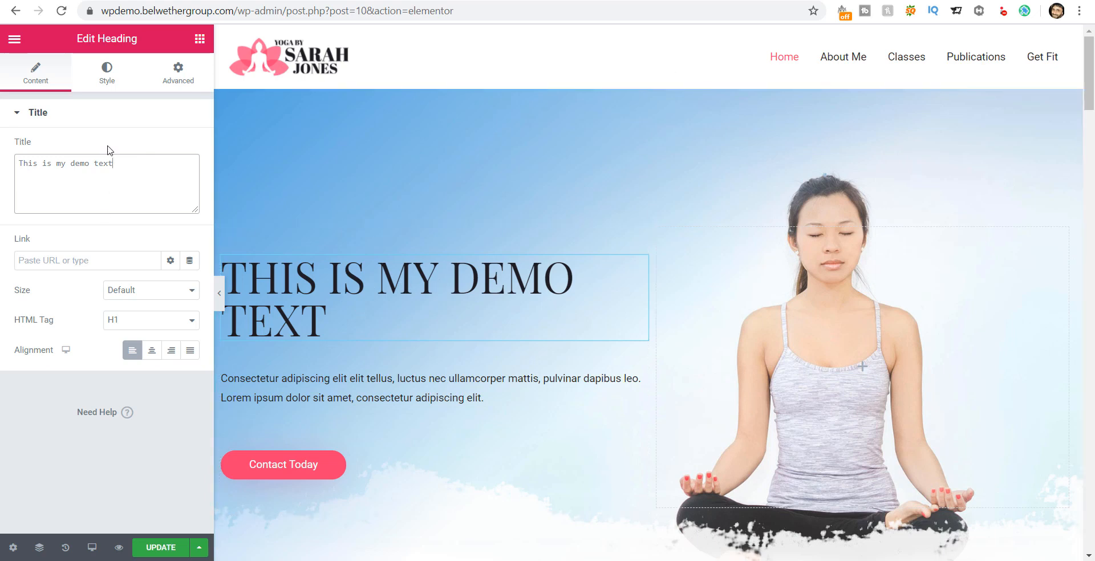
pyautogui.click(109, 79)
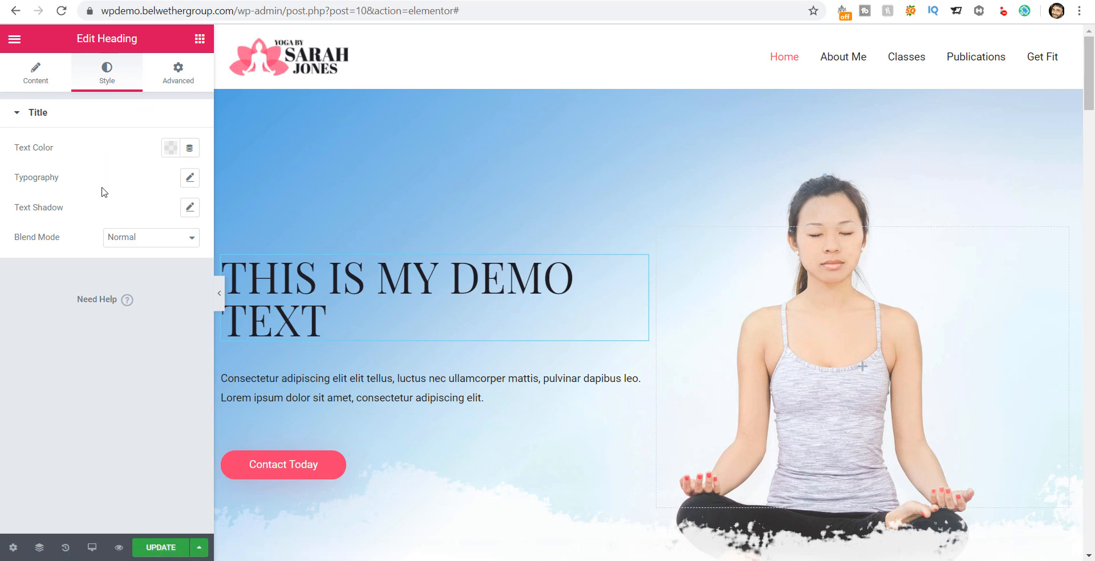
# Step: Set the heading's typography font style to Normal
pyautogui.click(42, 82)
pyautogui.click(109, 80)
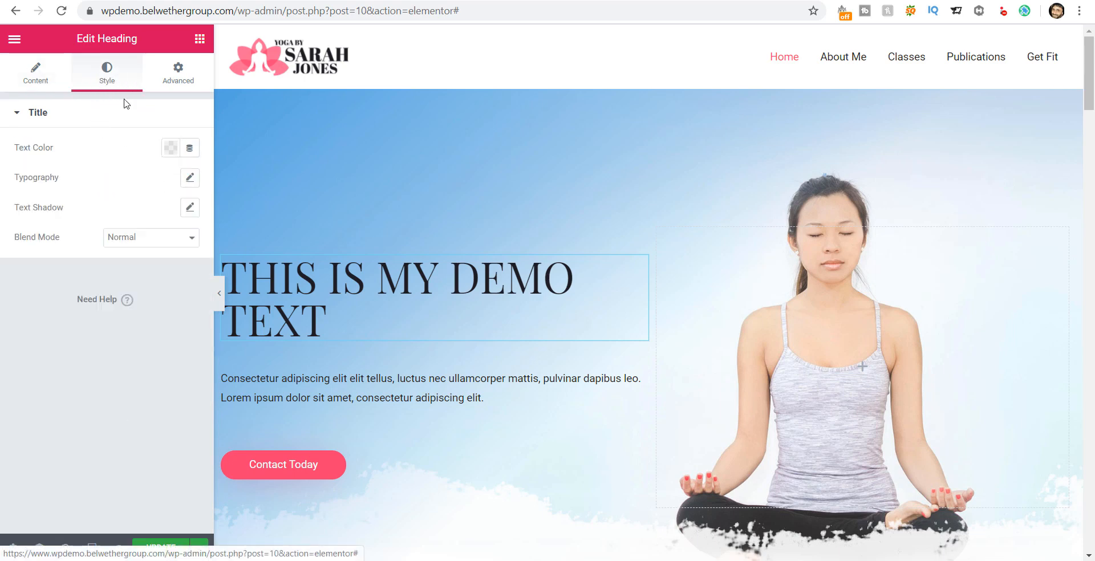
pyautogui.click(191, 179)
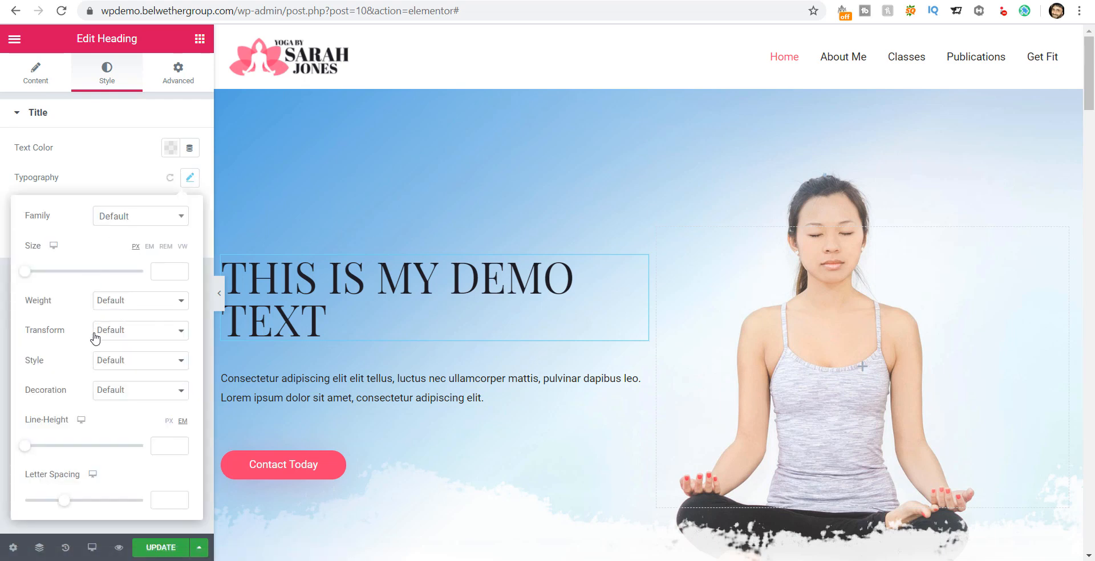
pyautogui.click(109, 362)
pyautogui.click(114, 386)
pyautogui.click(116, 367)
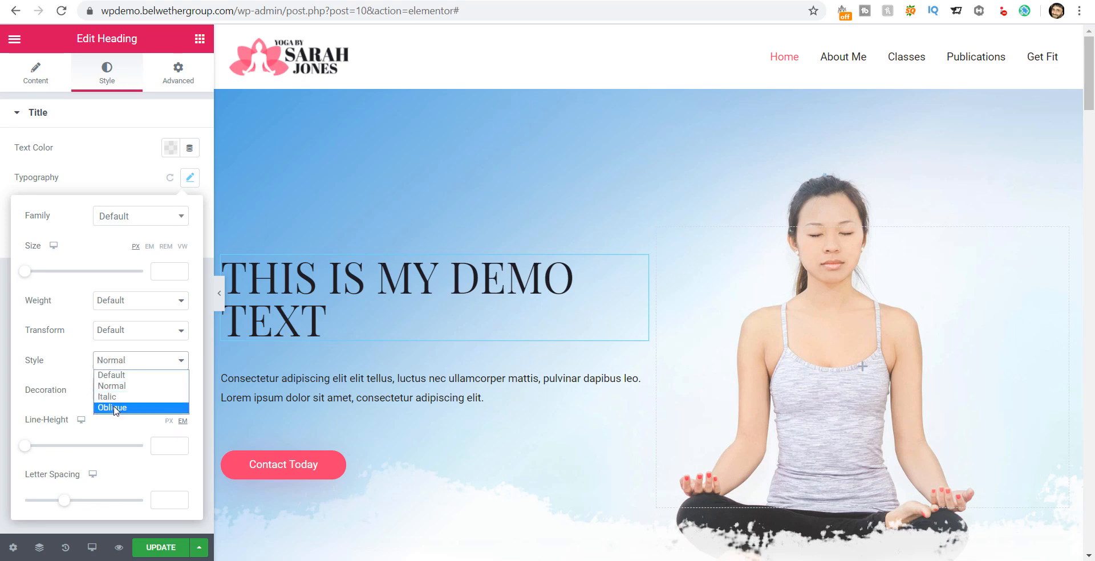
pyautogui.click(111, 366)
# Step: Try each heading Transform option, settle on Uppercase, and select the hero paragraph
pyautogui.click(121, 336)
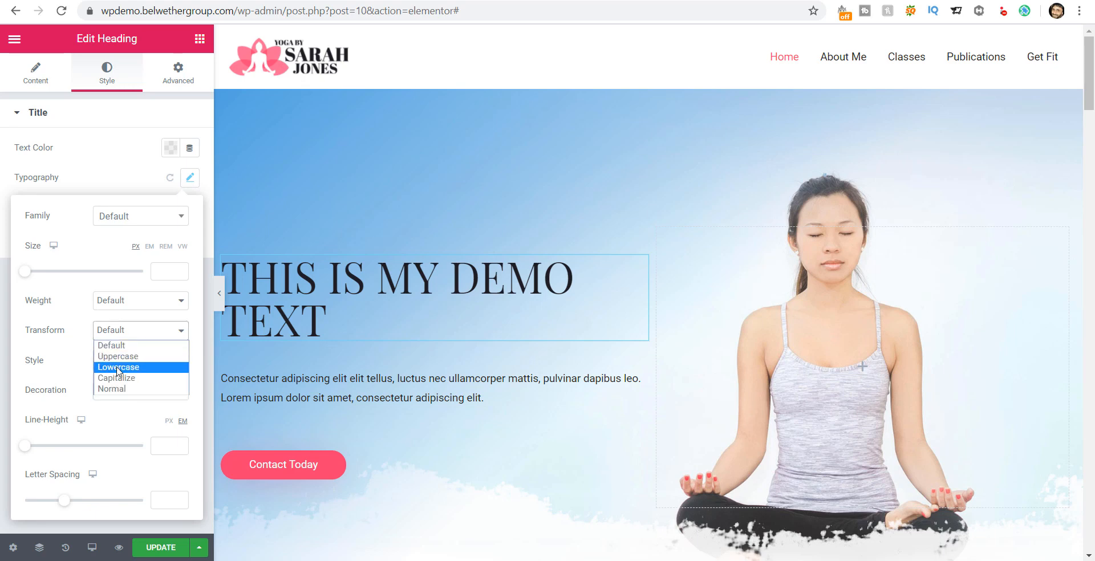
pyautogui.click(115, 390)
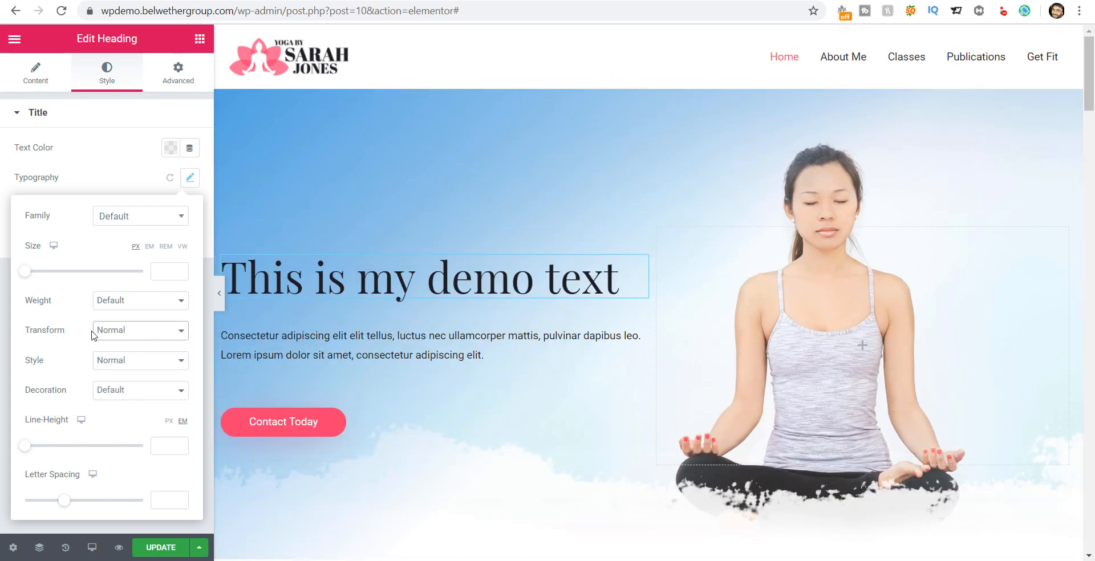
pyautogui.click(144, 339)
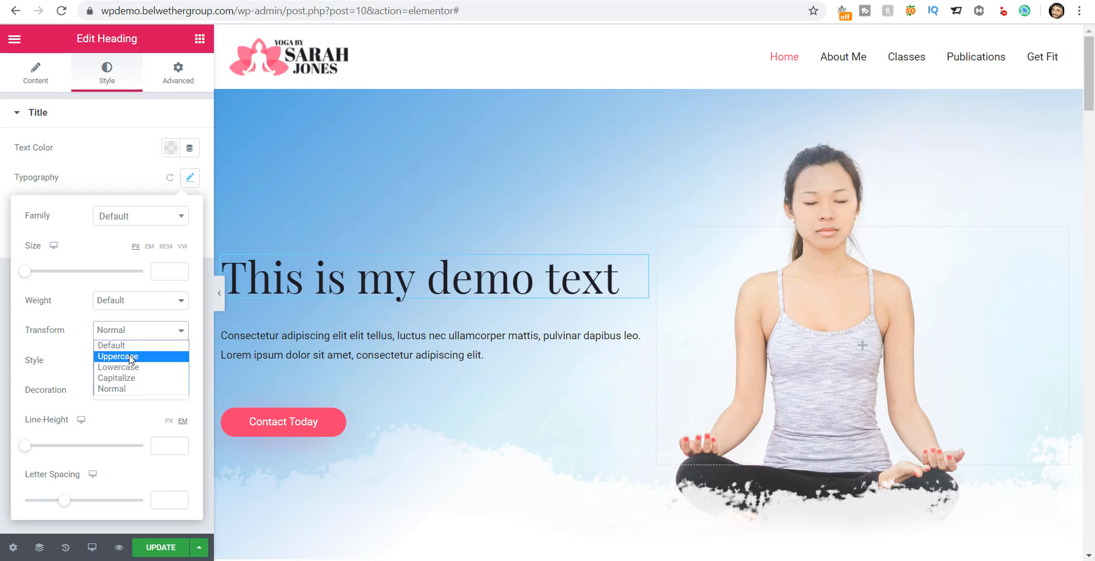
pyautogui.click(131, 356)
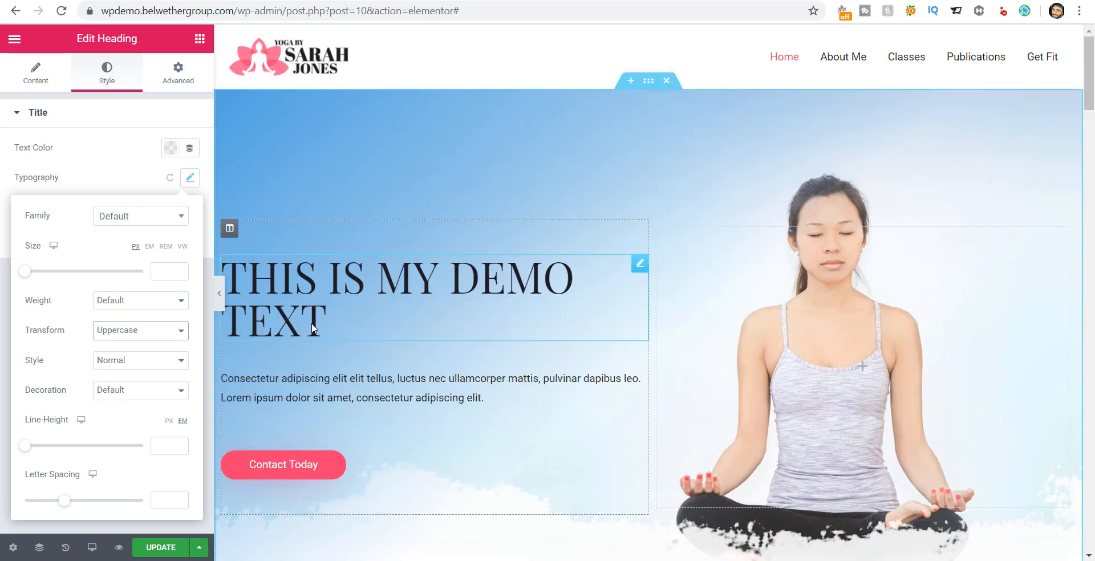
pyautogui.click(130, 332)
pyautogui.click(123, 368)
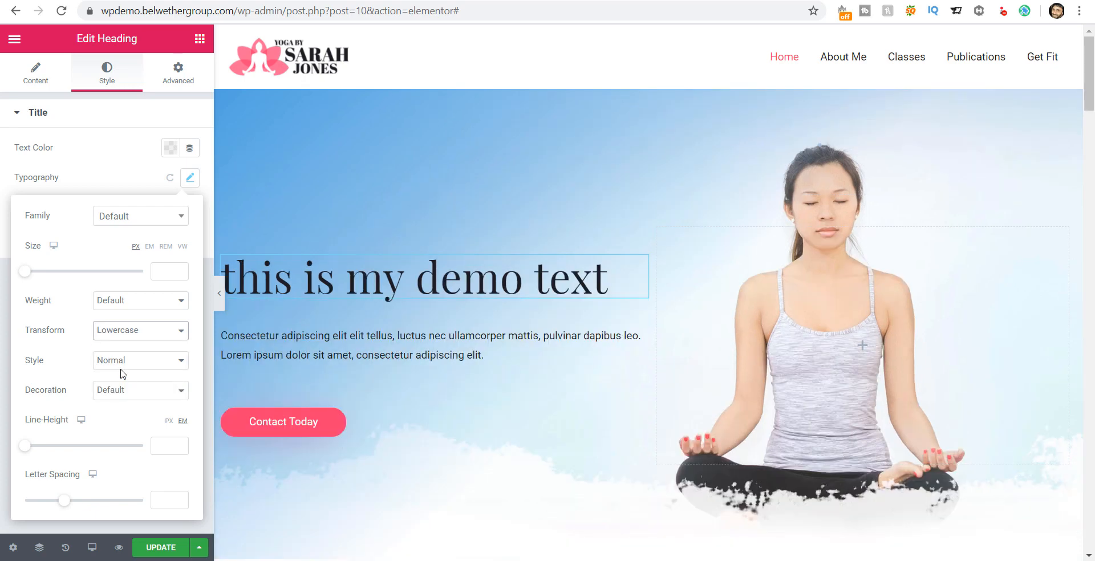
pyautogui.click(146, 333)
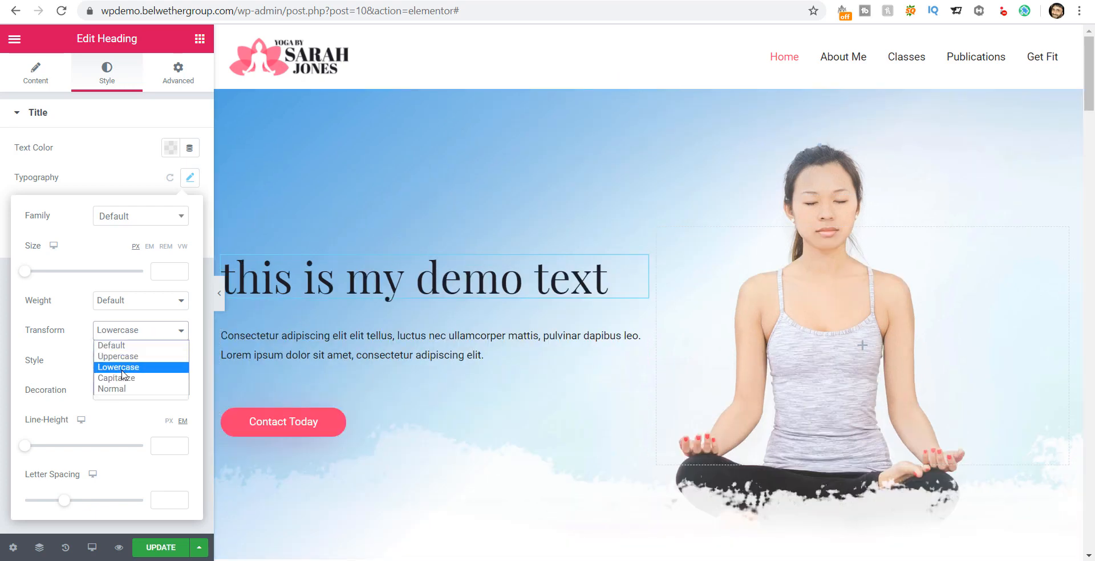
pyautogui.click(125, 380)
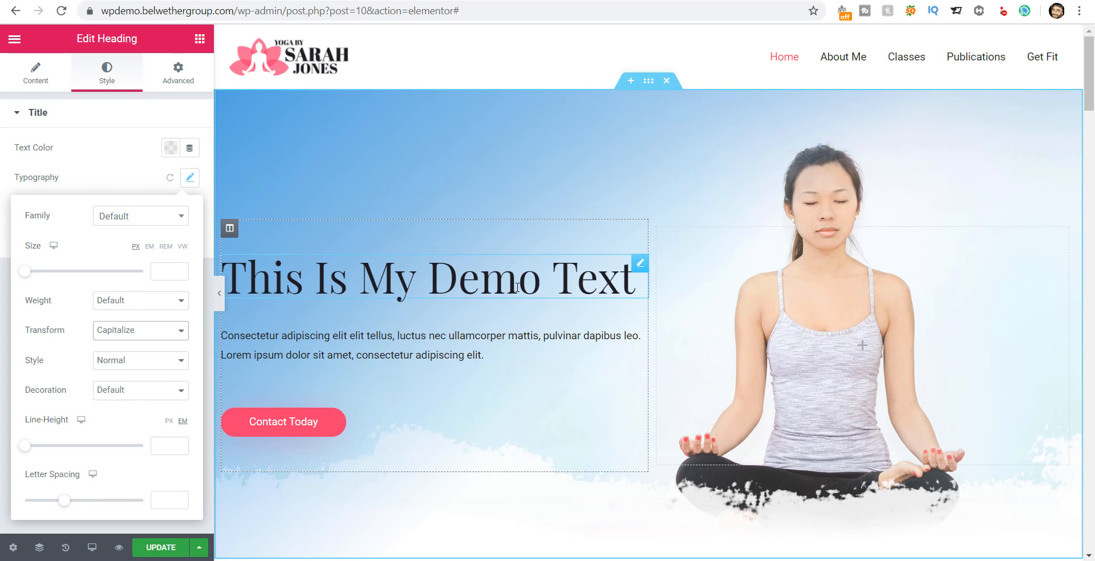
pyautogui.click(130, 335)
pyautogui.click(124, 390)
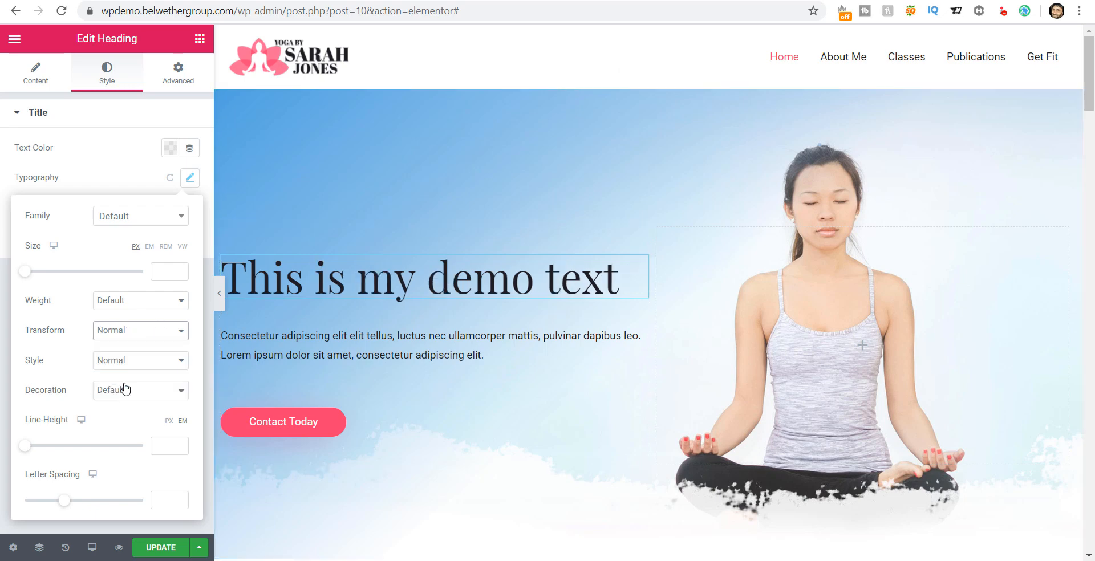
pyautogui.click(116, 335)
pyautogui.click(117, 357)
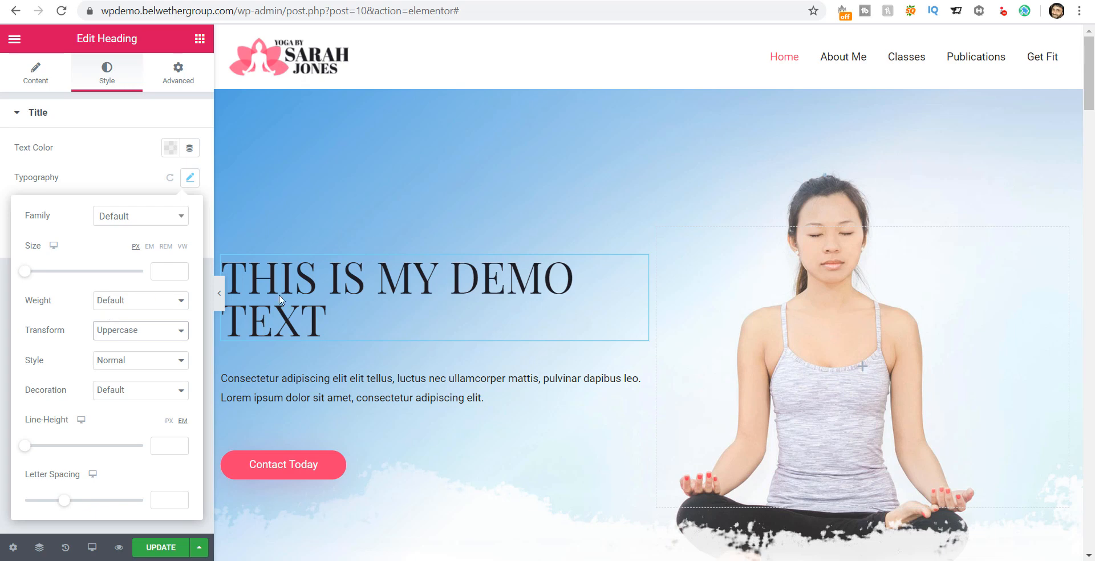
pyautogui.click(388, 384)
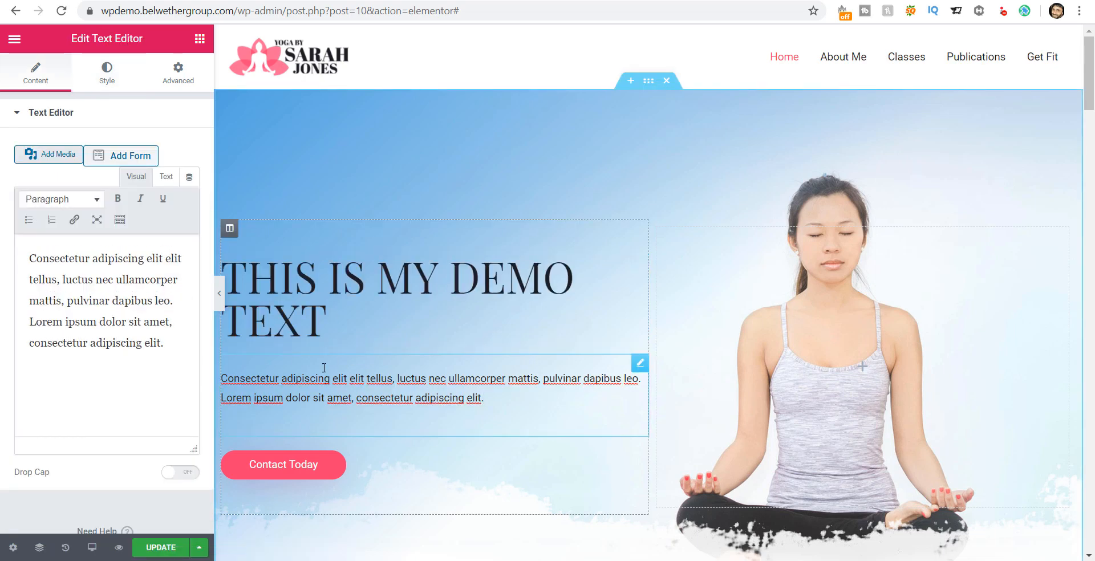
# Step: Replace the hero paragraph with 'This is a demo site for my audience' and select the button
pyautogui.moveTo(94, 261); pyautogui.dragTo(184, 262)
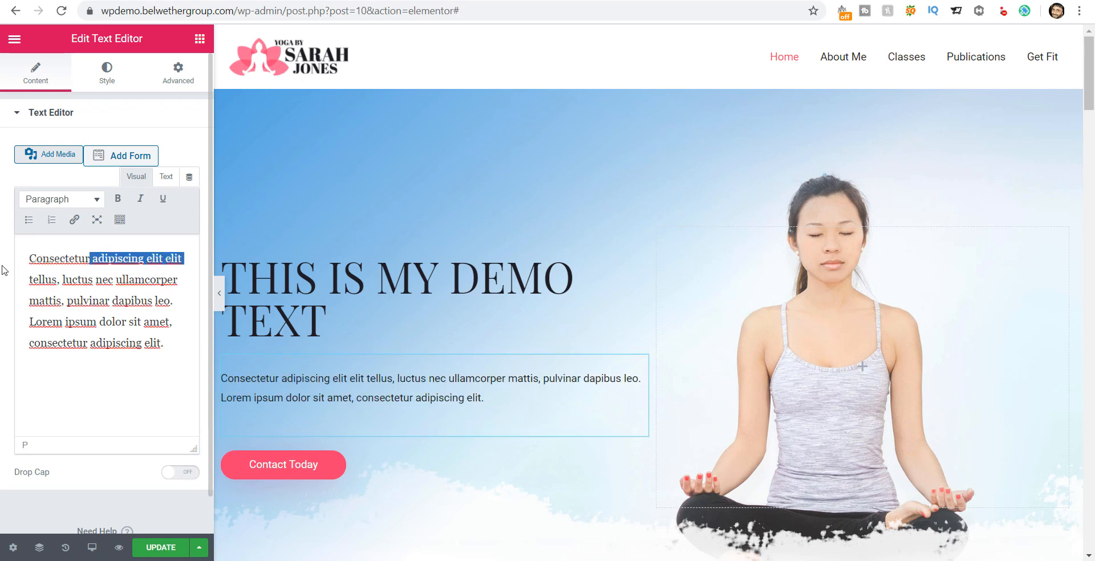
pyautogui.hotkey('ctrl', 'a')
pyautogui.write('Thi')
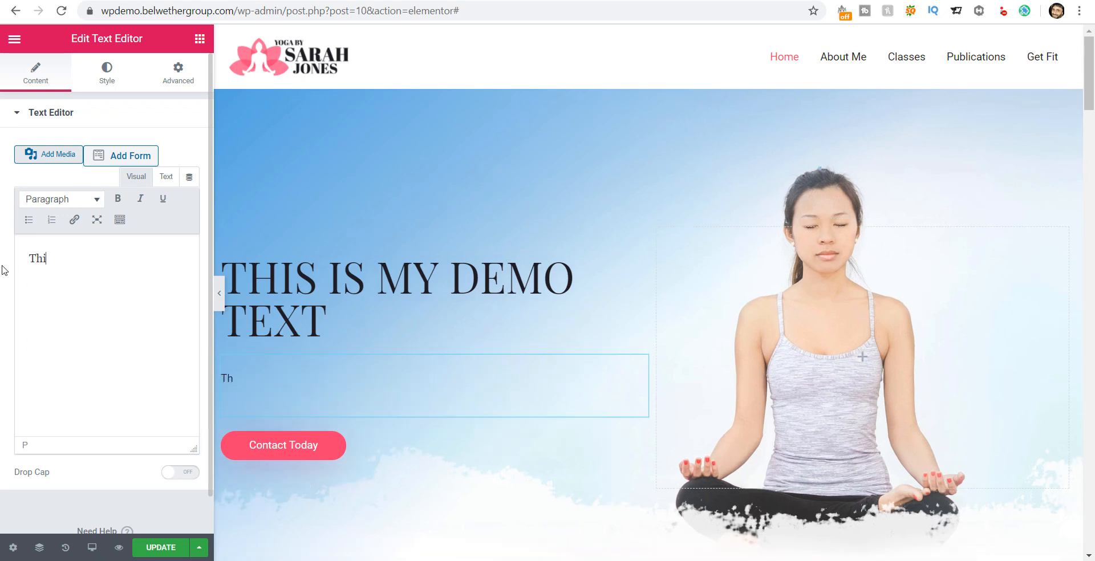
pyautogui.press('BackSpace')
pyautogui.press('BackSpace')
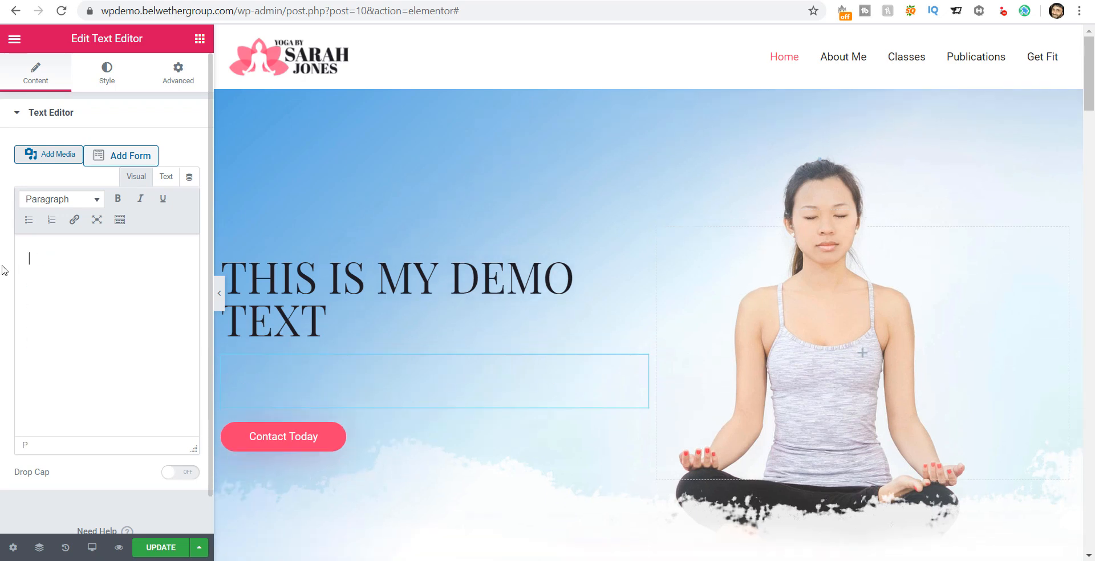
pyautogui.write('This is a')
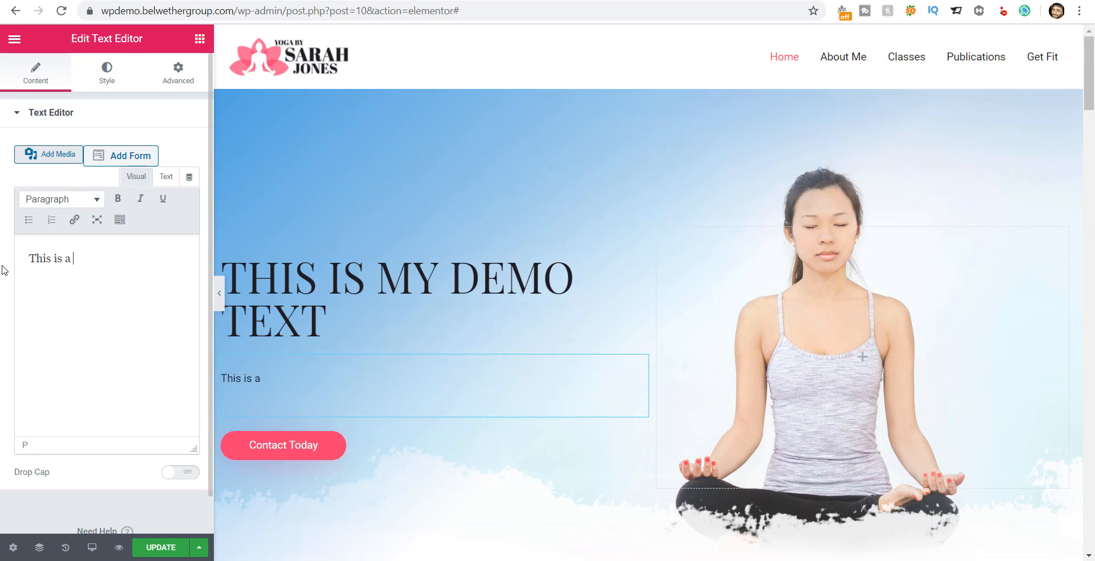
pyautogui.write(' demo site for my audience.')
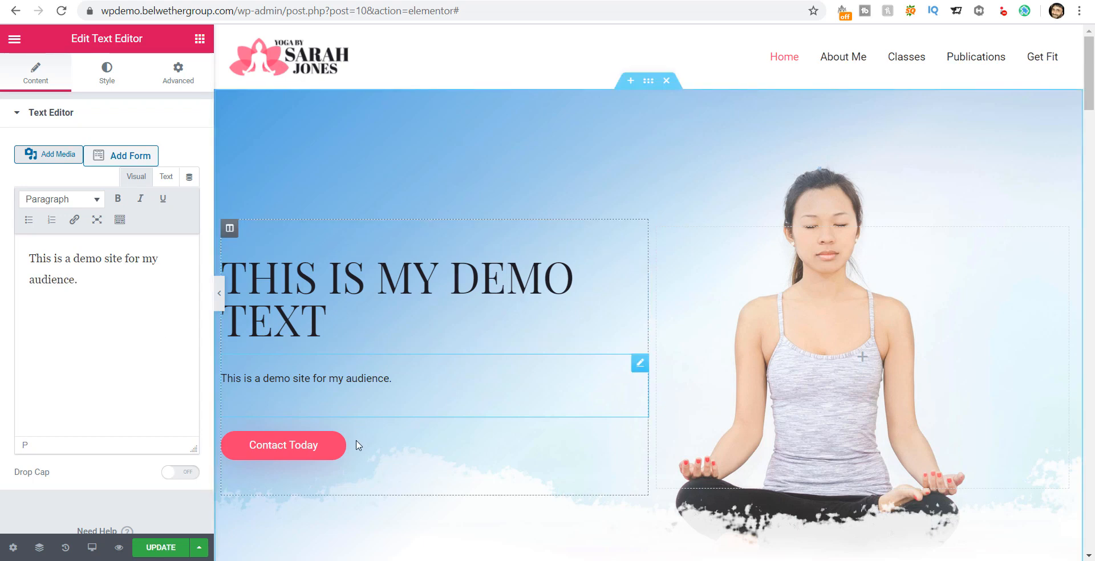
pyautogui.click(389, 448)
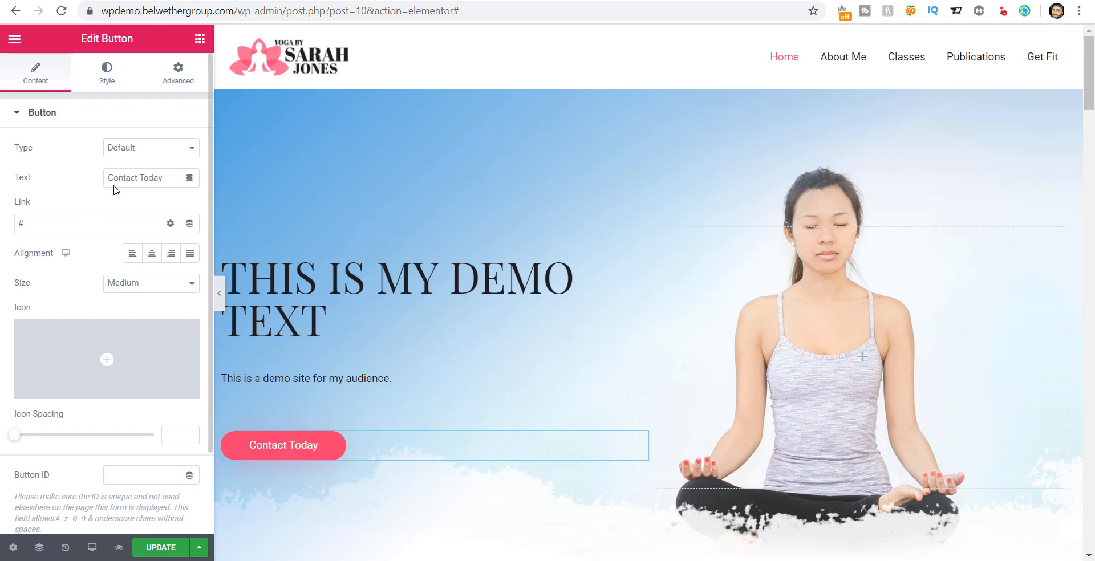
# Step: Change the hero button's label text from 'Contact Today' to 'Contact Now'
pyautogui.click(167, 181)
pyautogui.hotkey('ctrl', 'a')
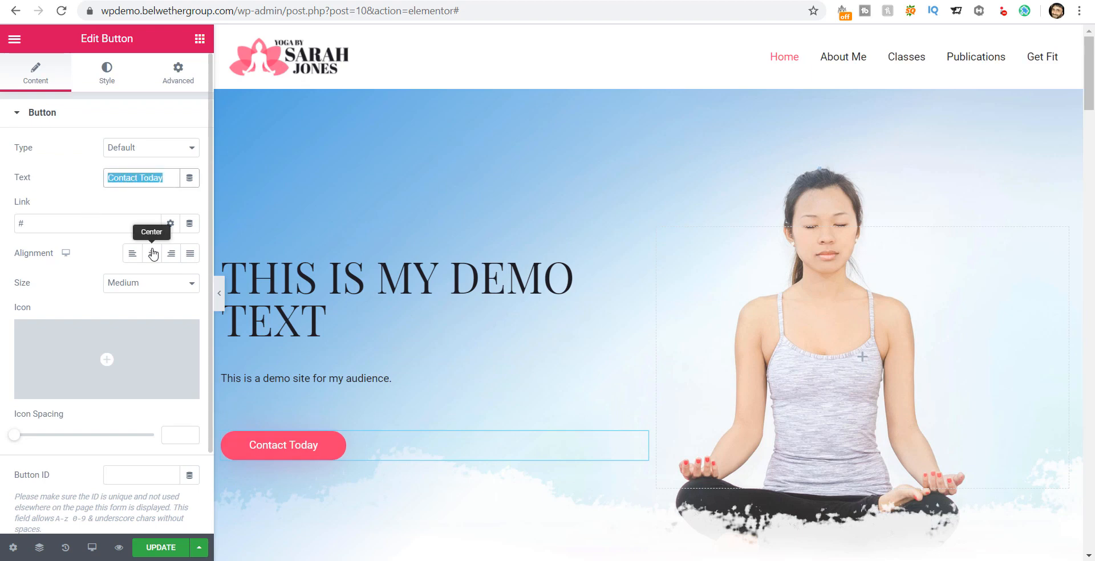
pyautogui.write('C')
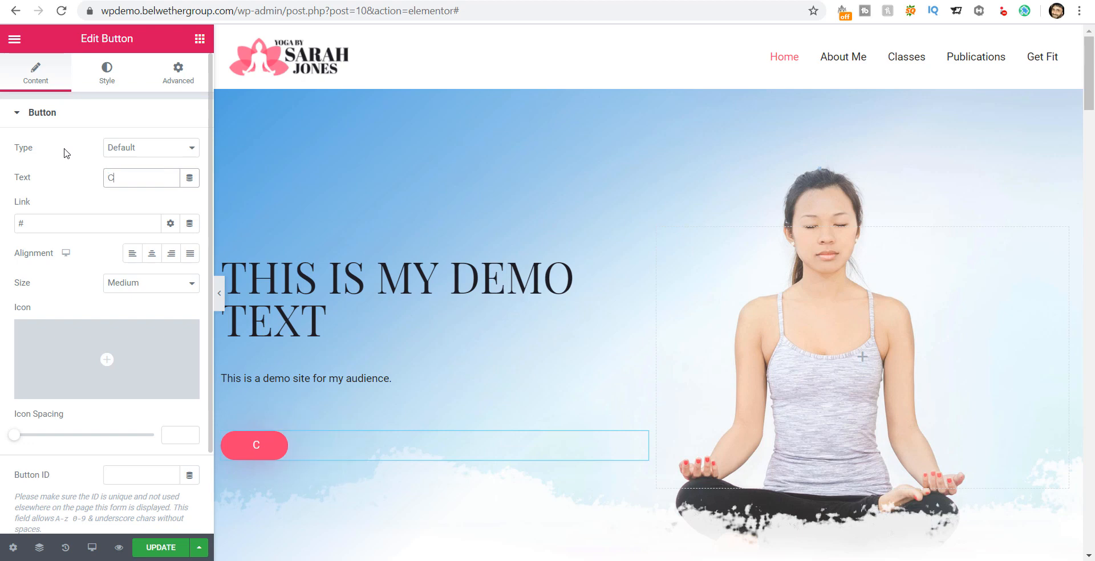
pyautogui.write('ontact Now')
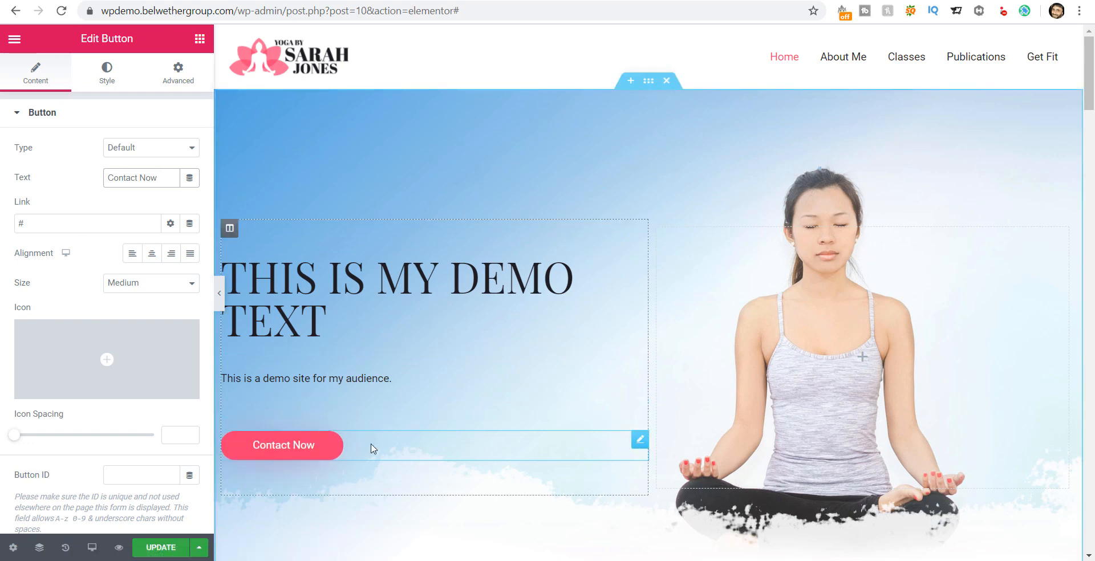
pyautogui.click(157, 178)
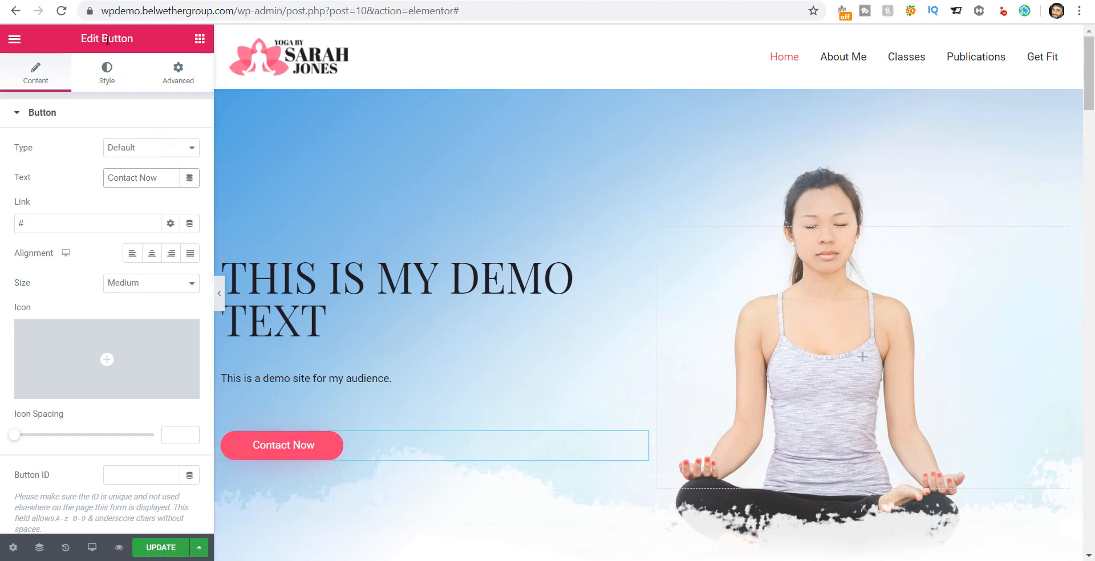
pyautogui.click(77, 223)
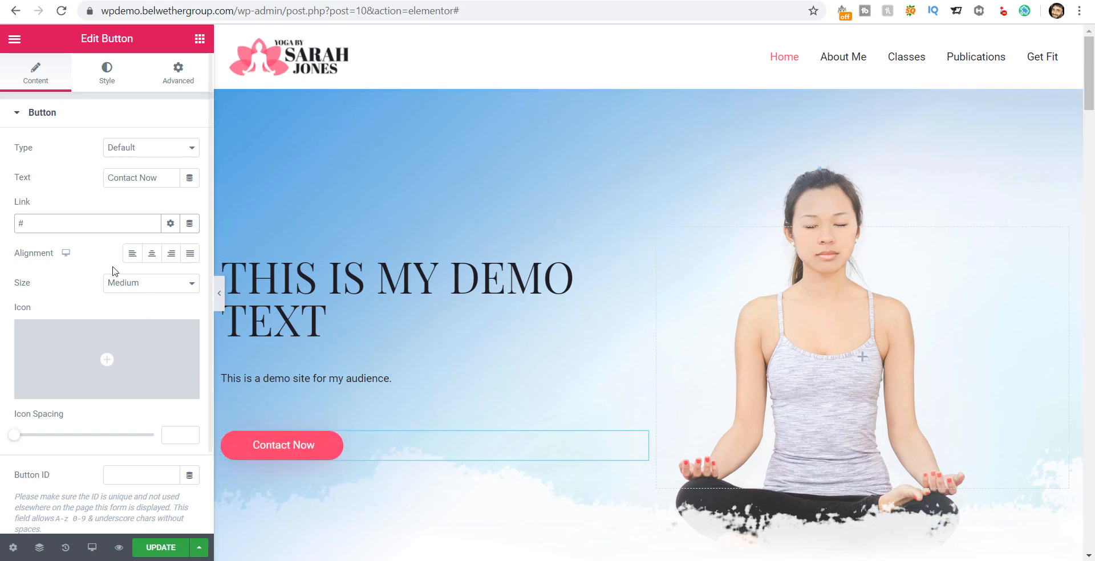
# Step: Set the button's background color to the black preset
pyautogui.click(108, 83)
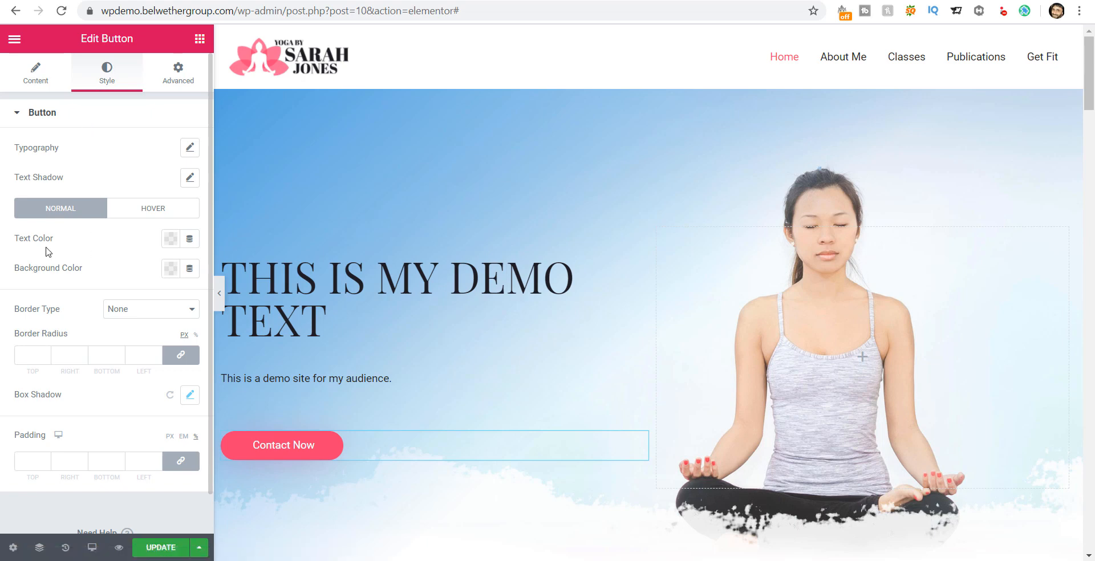
pyautogui.click(169, 271)
pyautogui.click(215, 303)
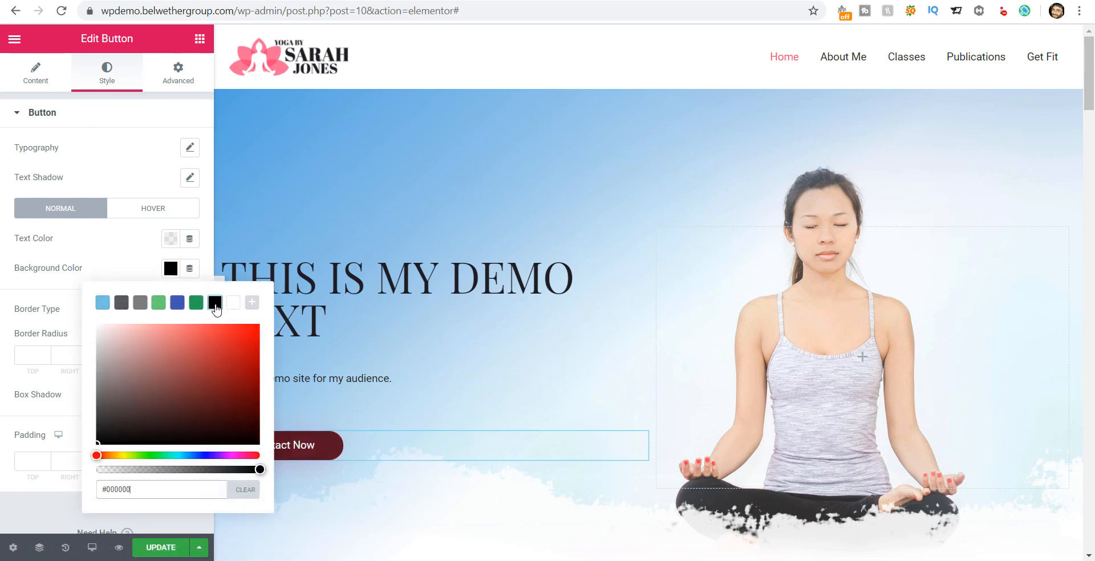
pyautogui.click(17, 326)
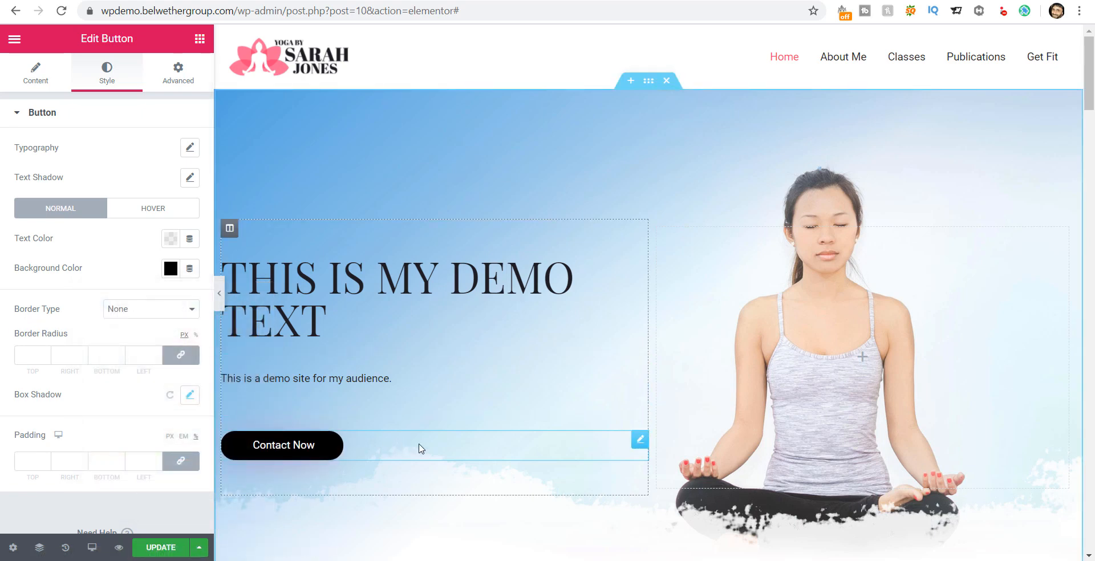
# Step: Set the button's text color to light blue (#44BDF0)
pyautogui.click(171, 239)
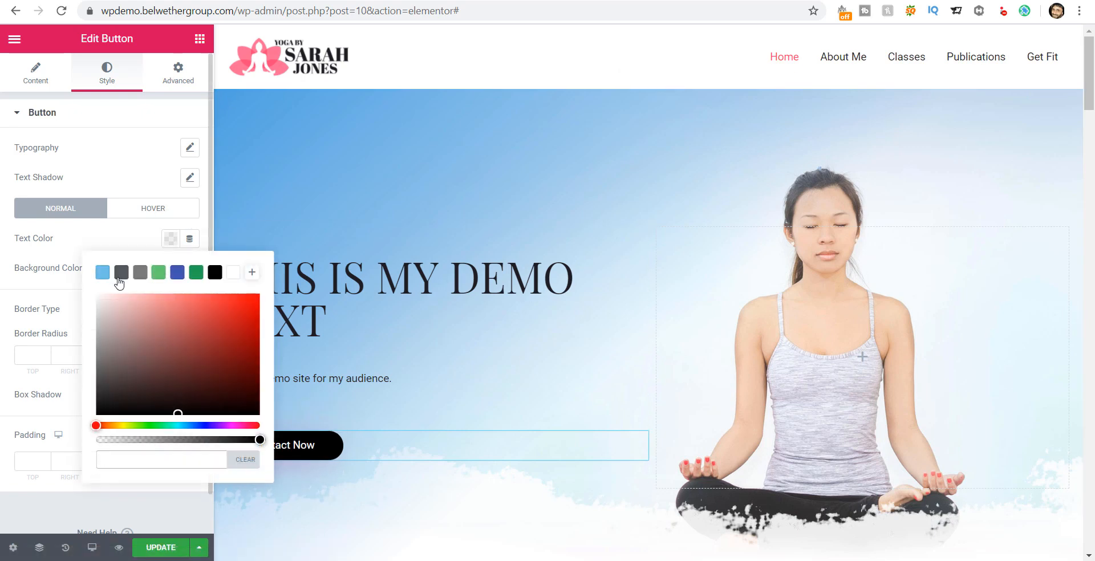
pyautogui.click(103, 273)
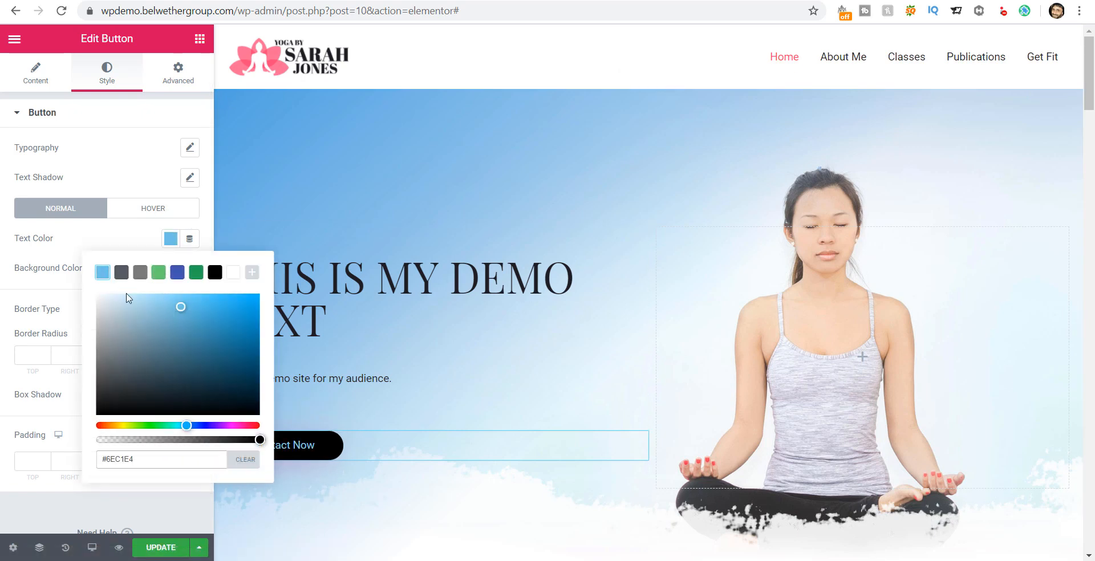
pyautogui.moveTo(189, 319); pyautogui.dragTo(213, 301)
pyautogui.click(2, 289)
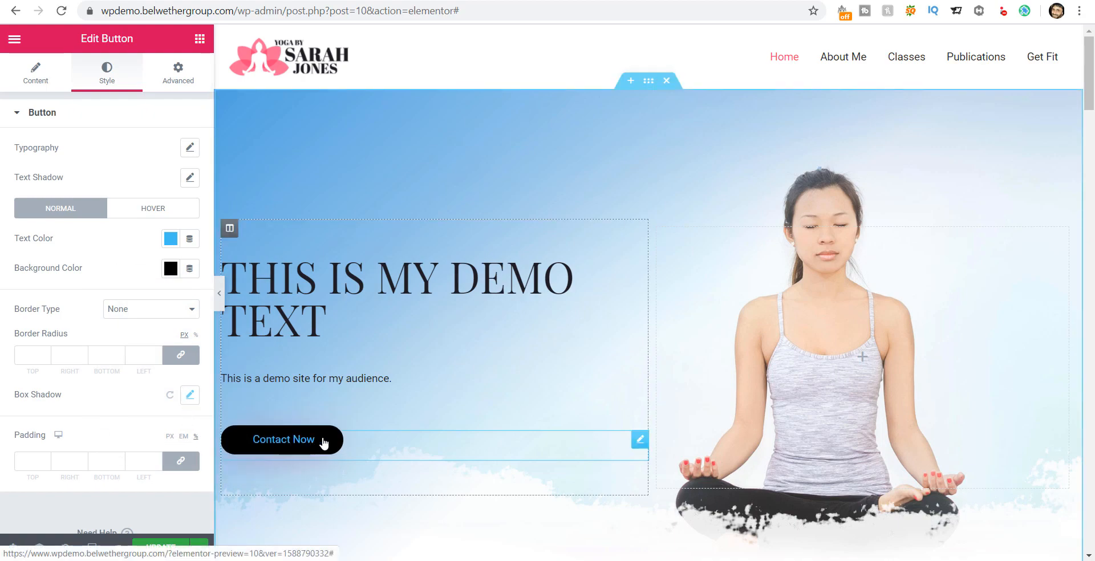
# Step: Deselect the button and select the Vinyasa Yoga image box for editing
pyautogui.scroll(-4, 872, 318)
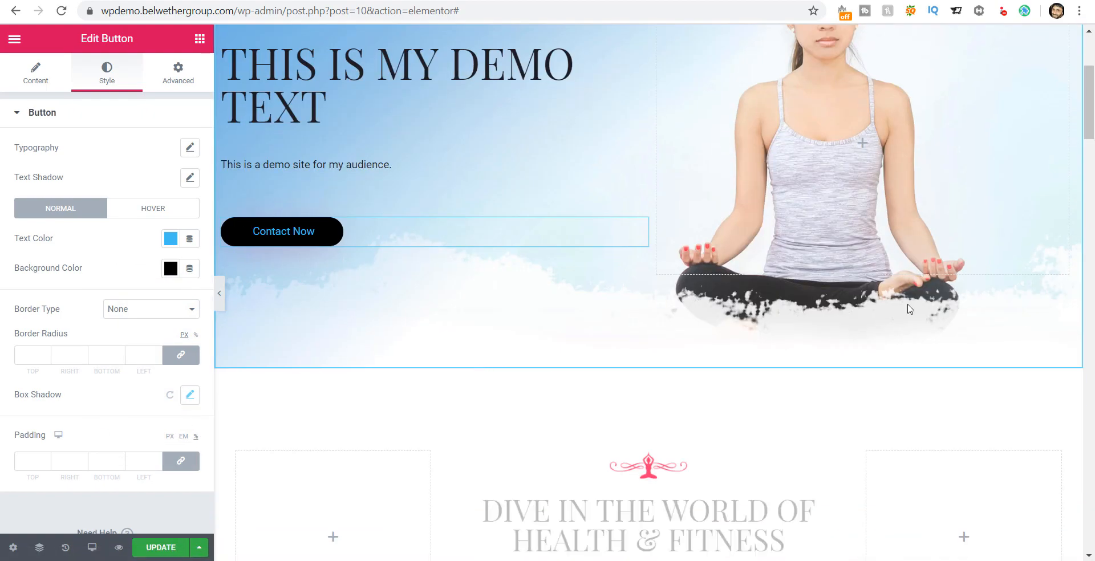
pyautogui.scroll(4, 862, 244)
pyautogui.click(988, 276)
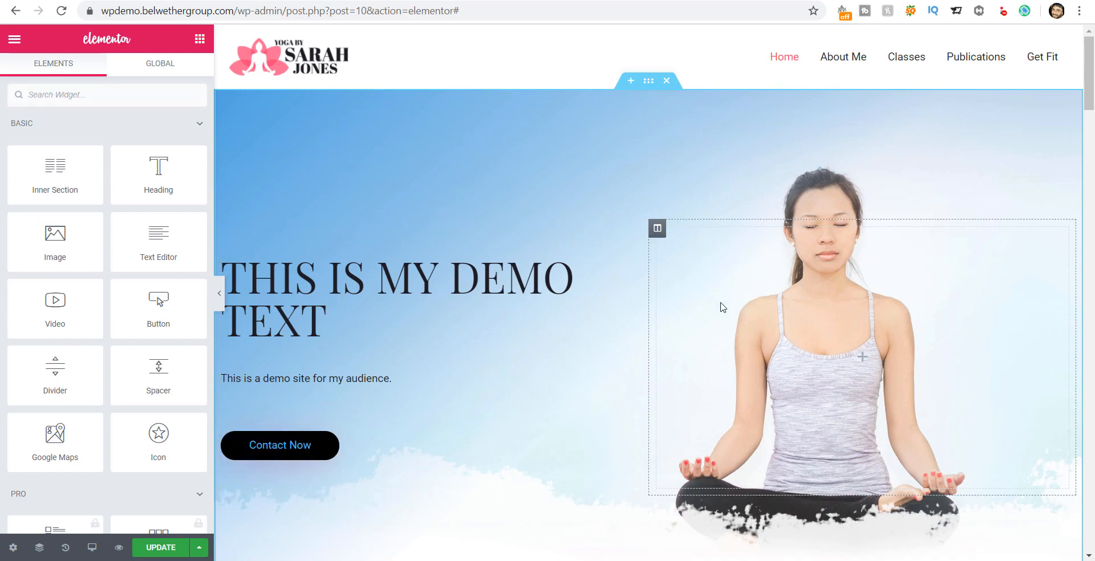
pyautogui.scroll(-15, 721, 308)
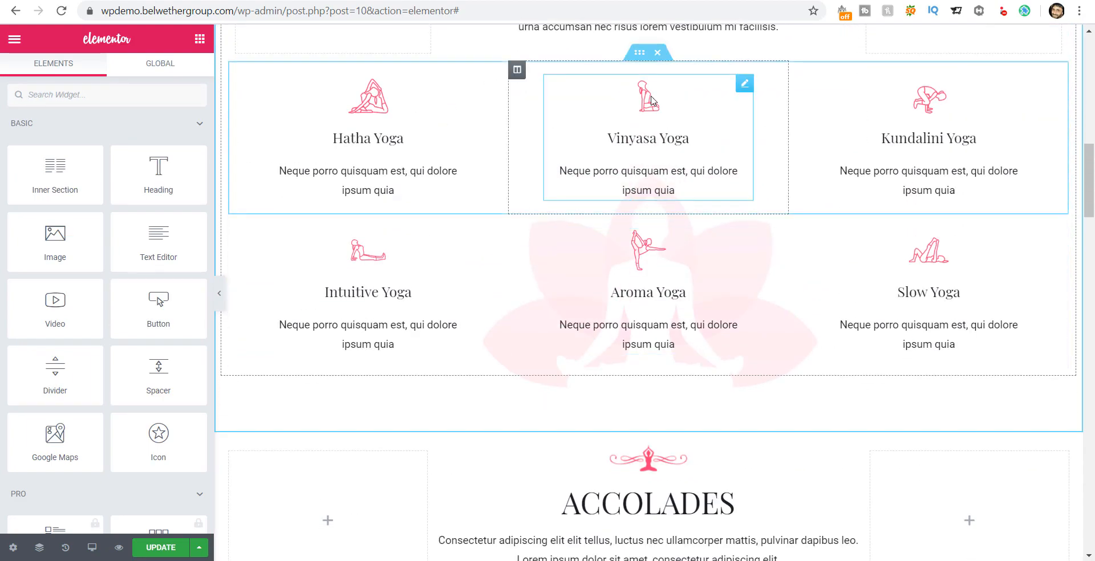
pyautogui.click(675, 188)
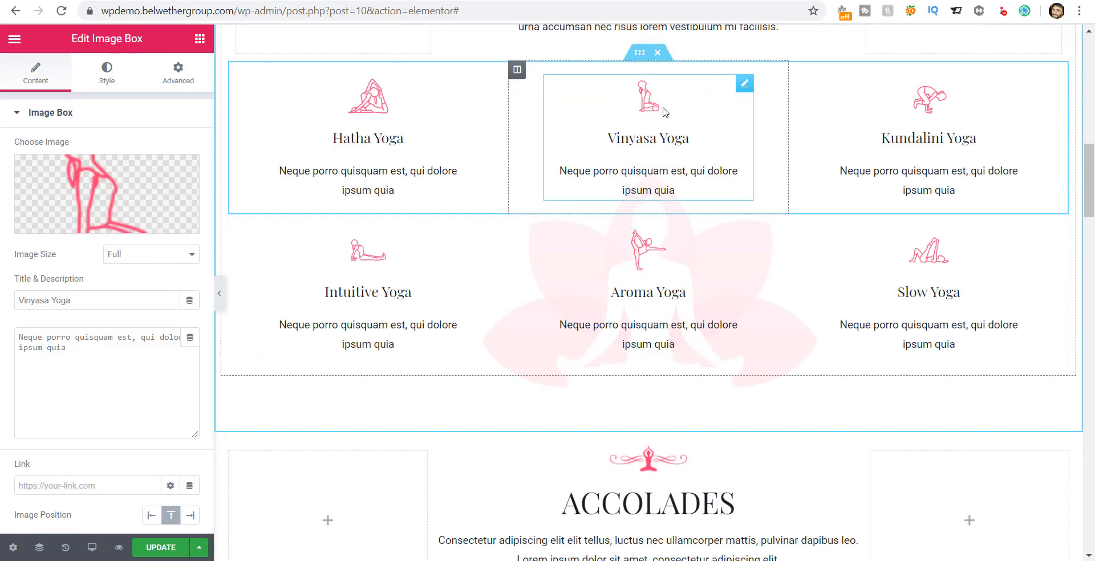
# Step: Browse the Media Library and Pixabay images, then close without changing the picture
pyautogui.click(117, 187)
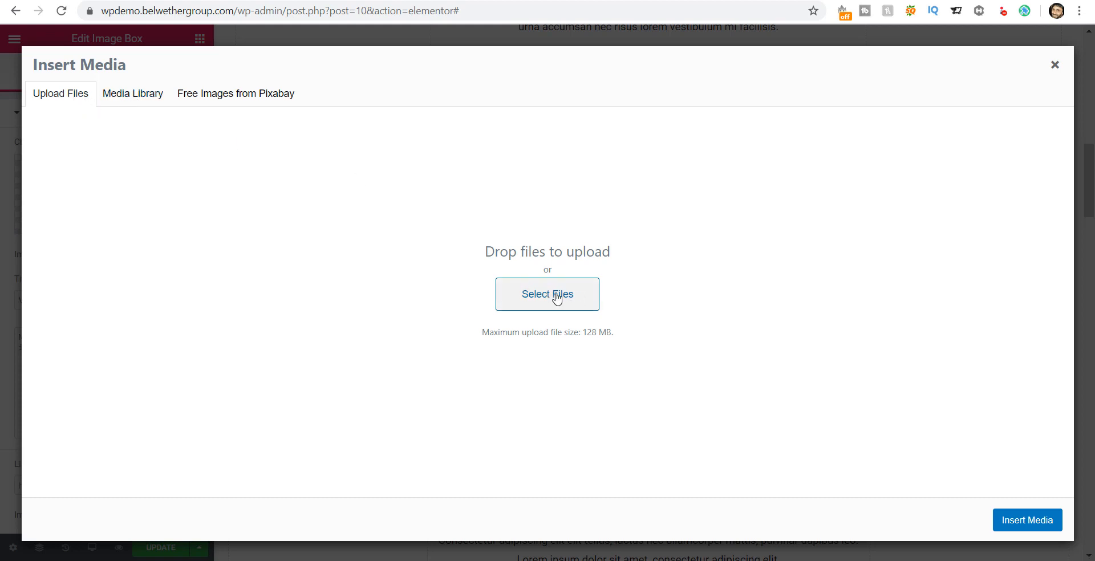
pyautogui.click(140, 95)
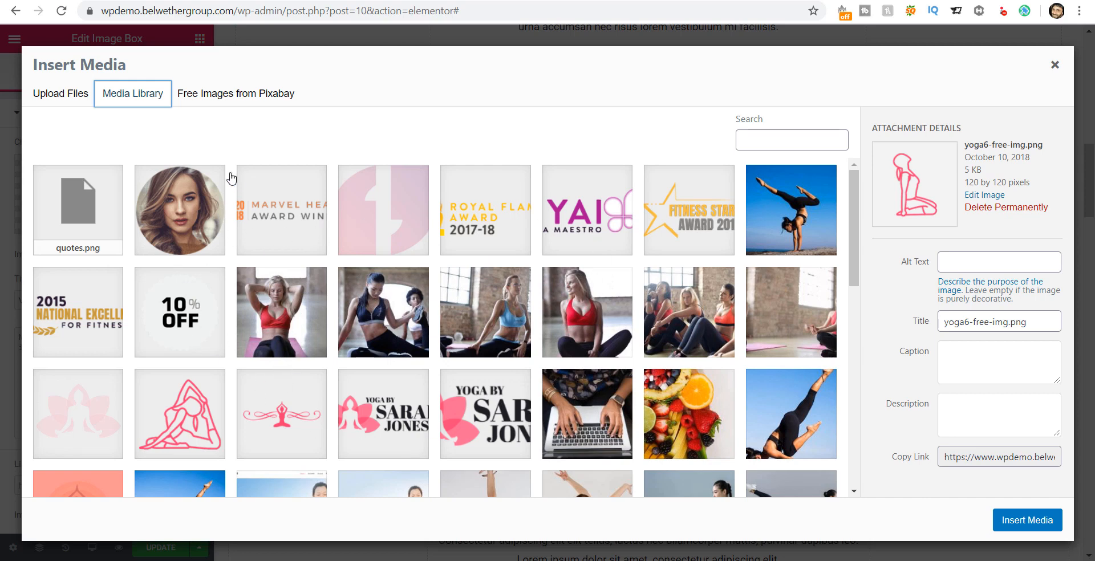
pyautogui.click(222, 95)
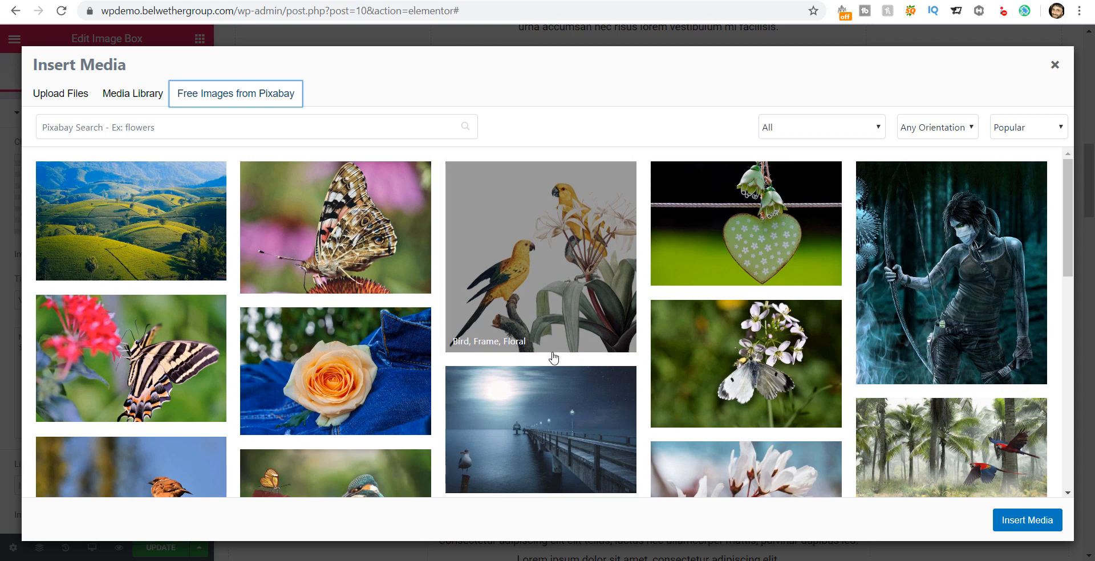
pyautogui.scroll(-4, 550, 359)
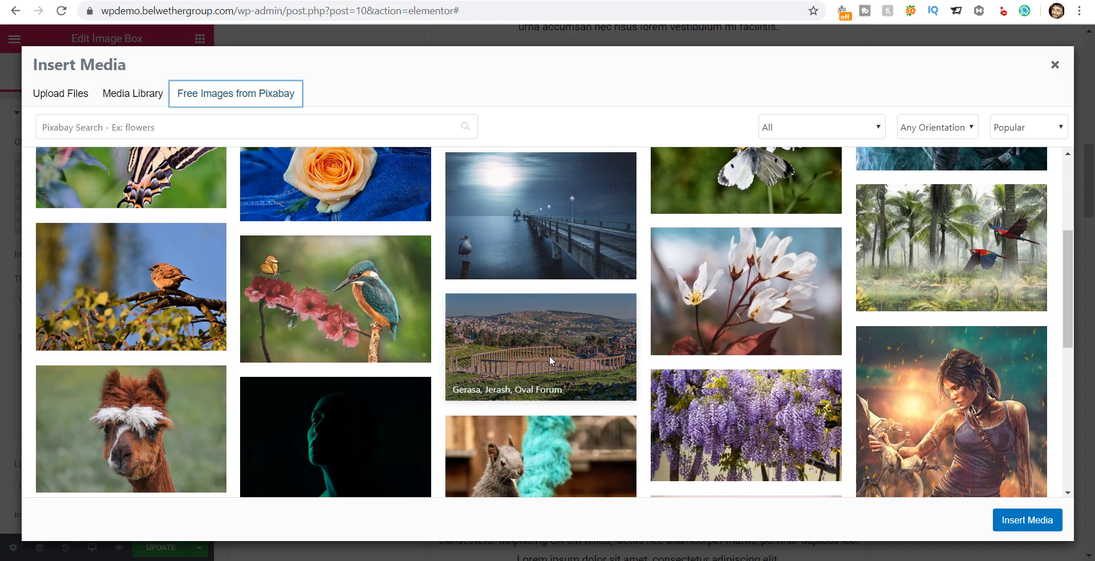
pyautogui.scroll(3, 549, 355)
pyautogui.scroll(1, 526, 355)
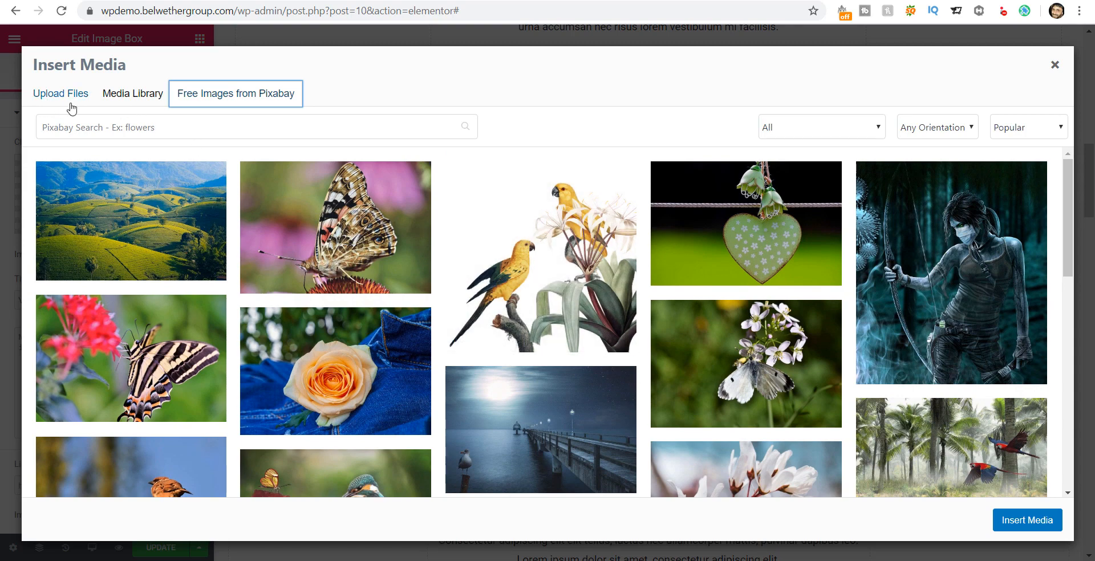
pyautogui.click(1055, 65)
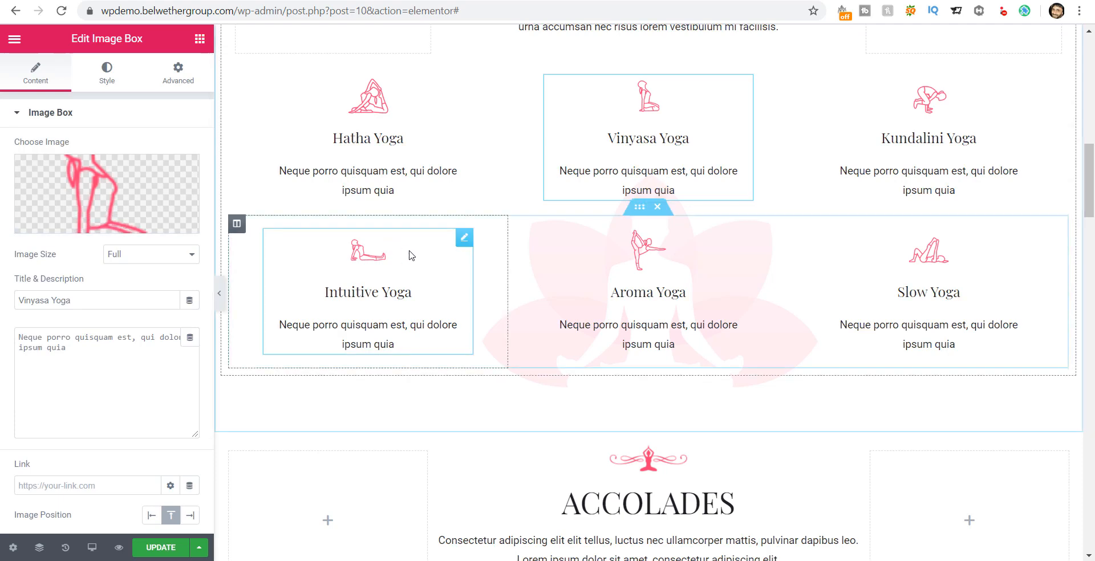
# Step: Select the Accolades paragraph text, then dismiss the Meet Right Click tip with Got It
pyautogui.scroll(-6, 480, 336)
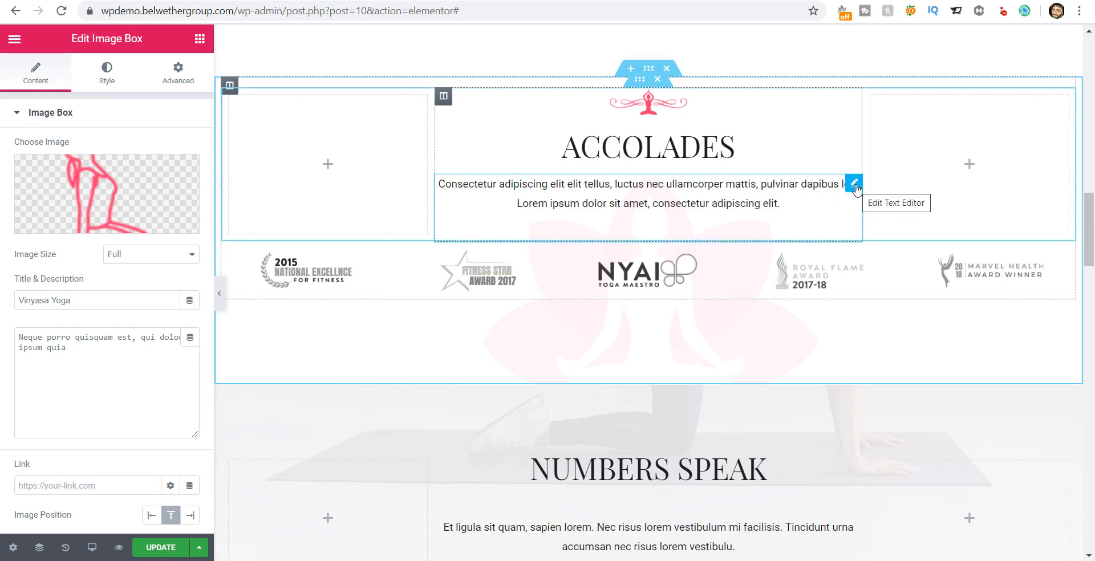
pyautogui.click(854, 183)
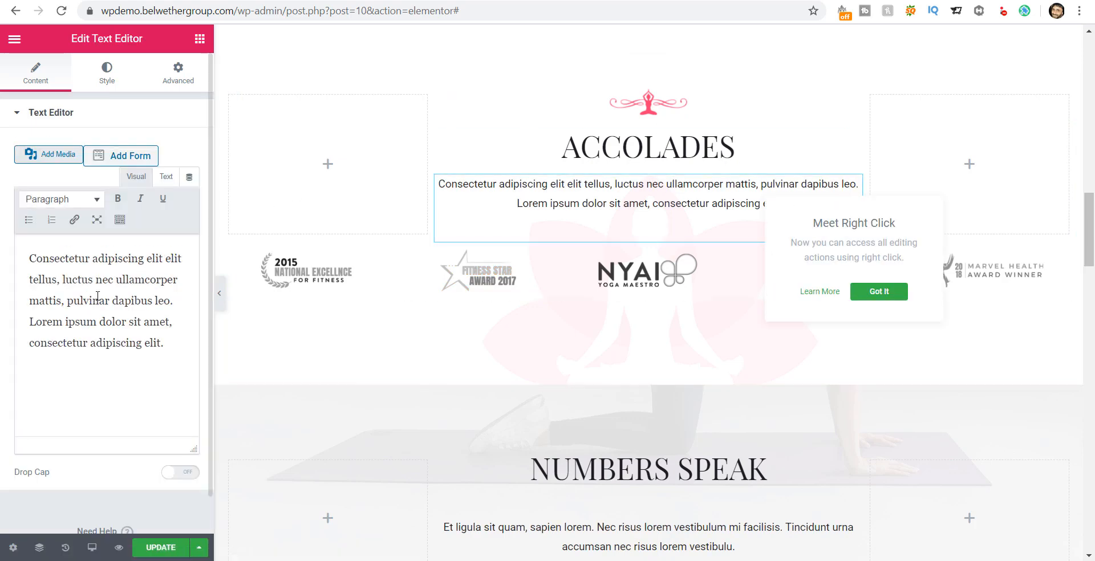
pyautogui.moveTo(29, 258); pyautogui.dragTo(164, 344)
pyautogui.click(165, 345)
pyautogui.scroll(-2, 593, 332)
pyautogui.scroll(-5, 593, 333)
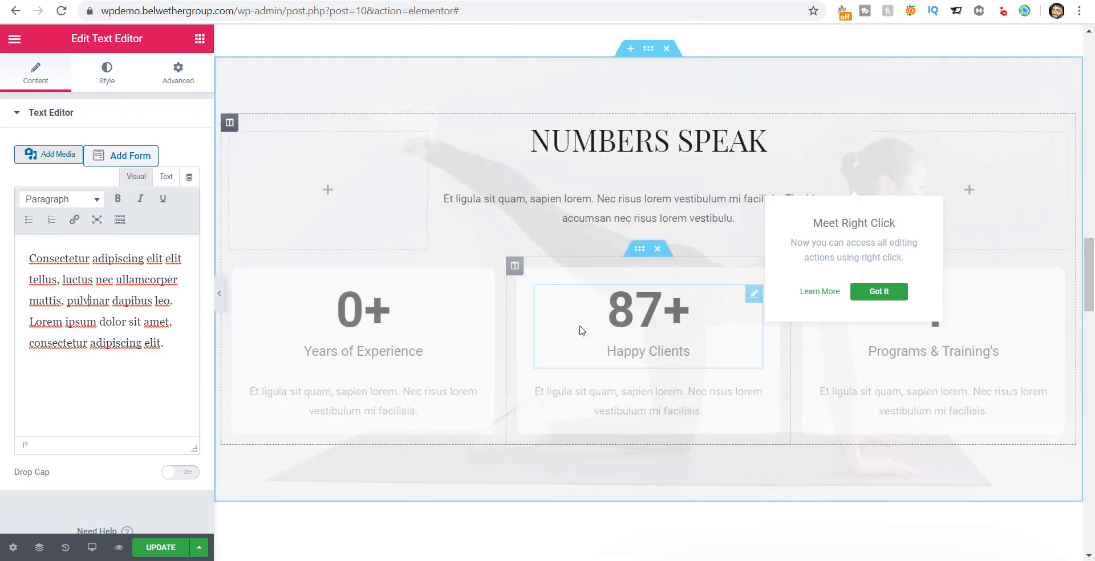
pyautogui.click(874, 292)
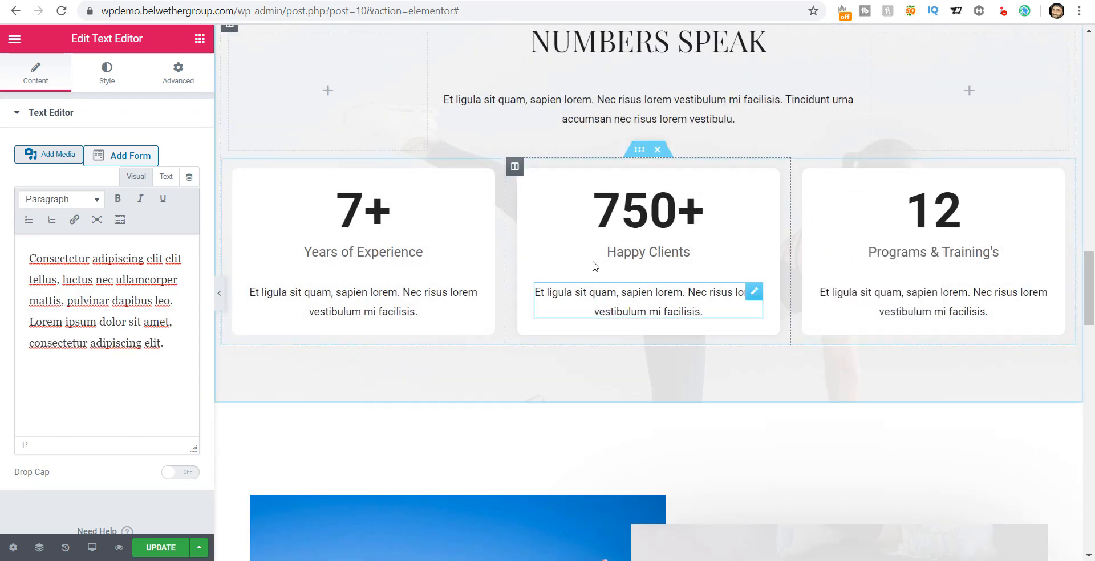
pyautogui.scroll(-4, 580, 308)
pyautogui.scroll(-2, 556, 320)
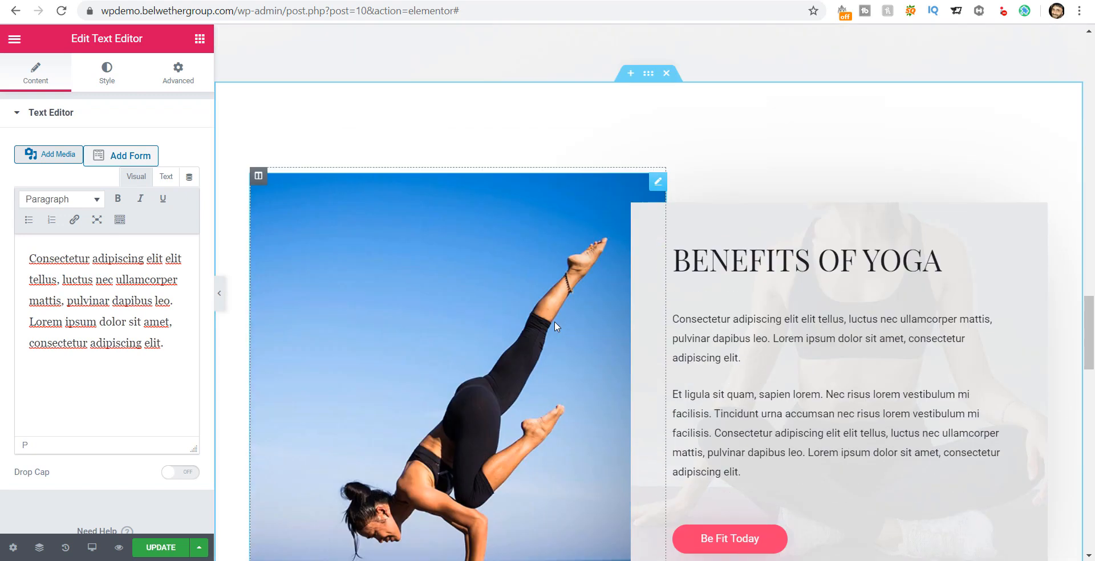
# Step: Open the Benefits of Yoga image widget, reviewing its Large 1024 x 1024 photo settings
pyautogui.click(660, 147)
pyautogui.moveTo(131, 201)
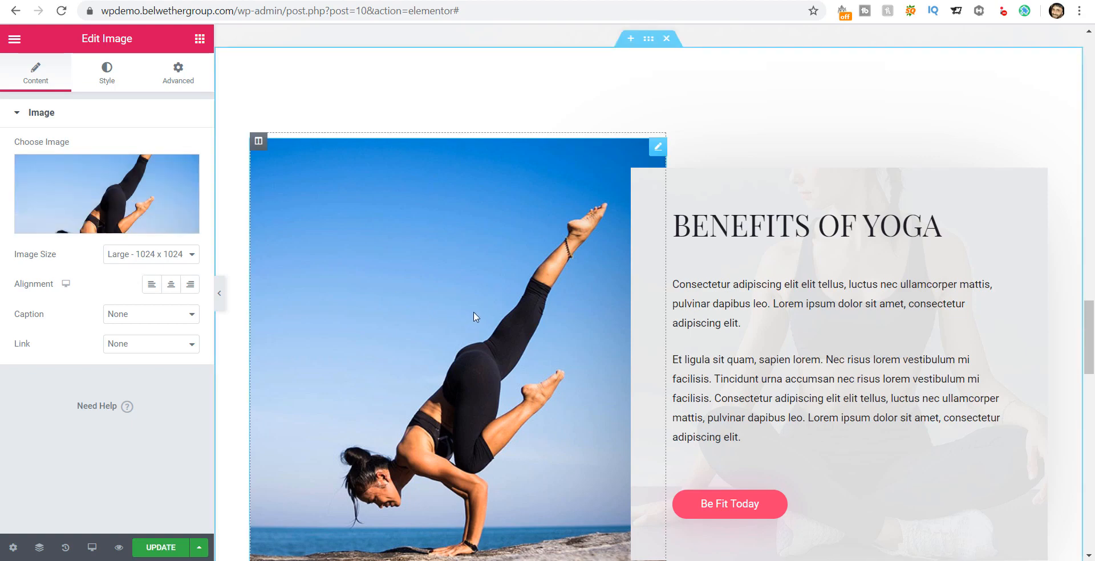
pyautogui.scroll(-3, 473, 316)
pyautogui.scroll(-3, 480, 320)
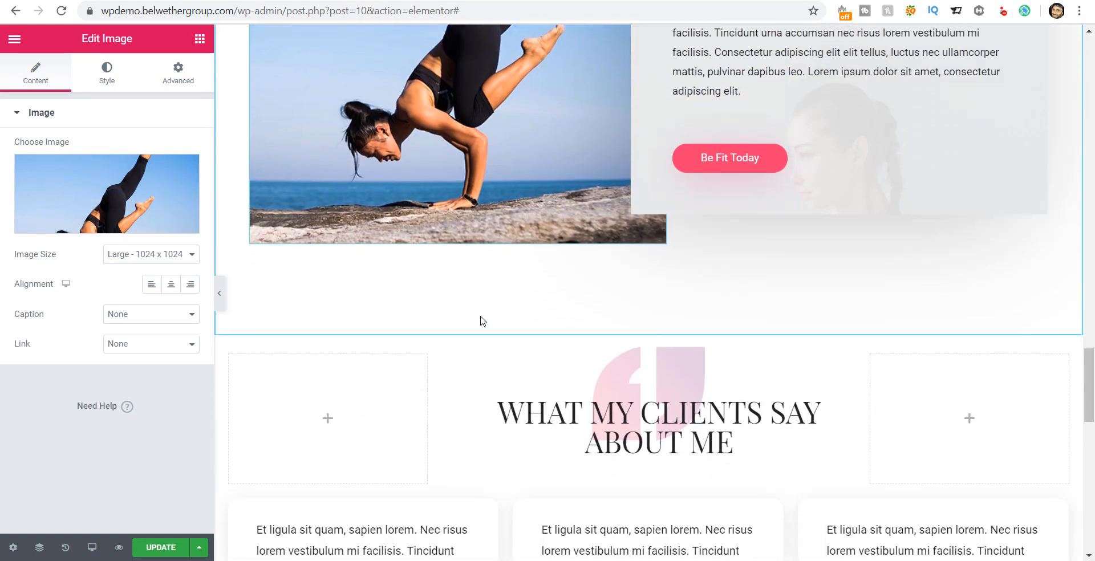
pyautogui.scroll(6, 480, 316)
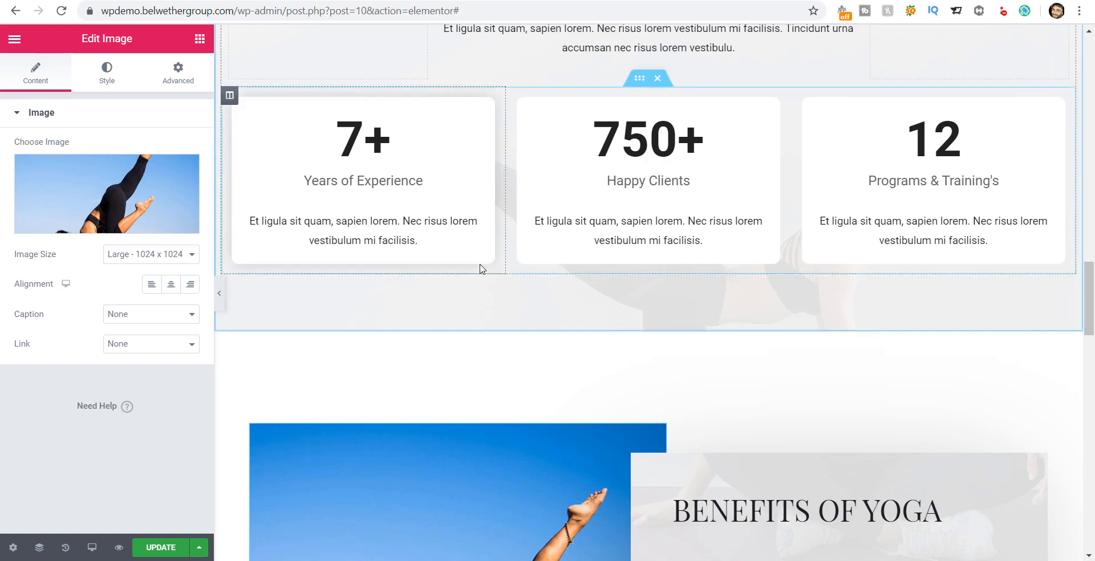
pyautogui.scroll(10, 479, 268)
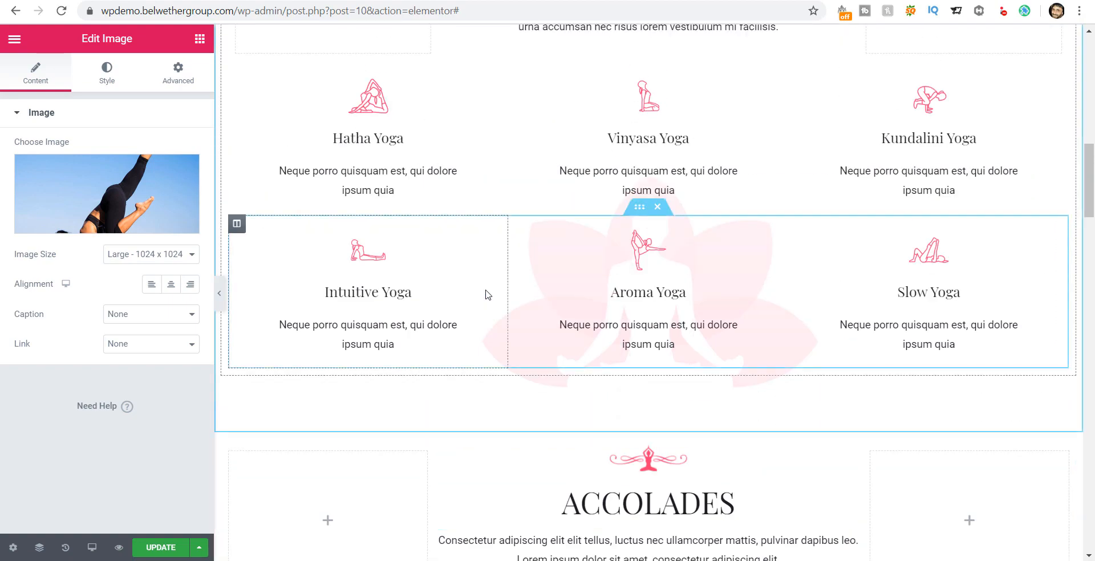
pyautogui.scroll(10, 485, 294)
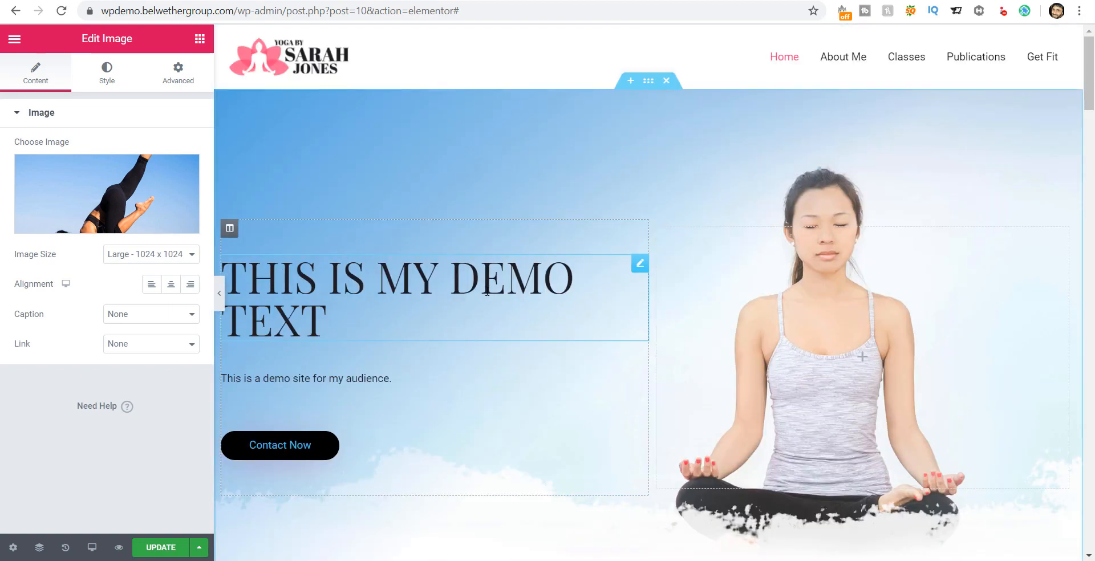